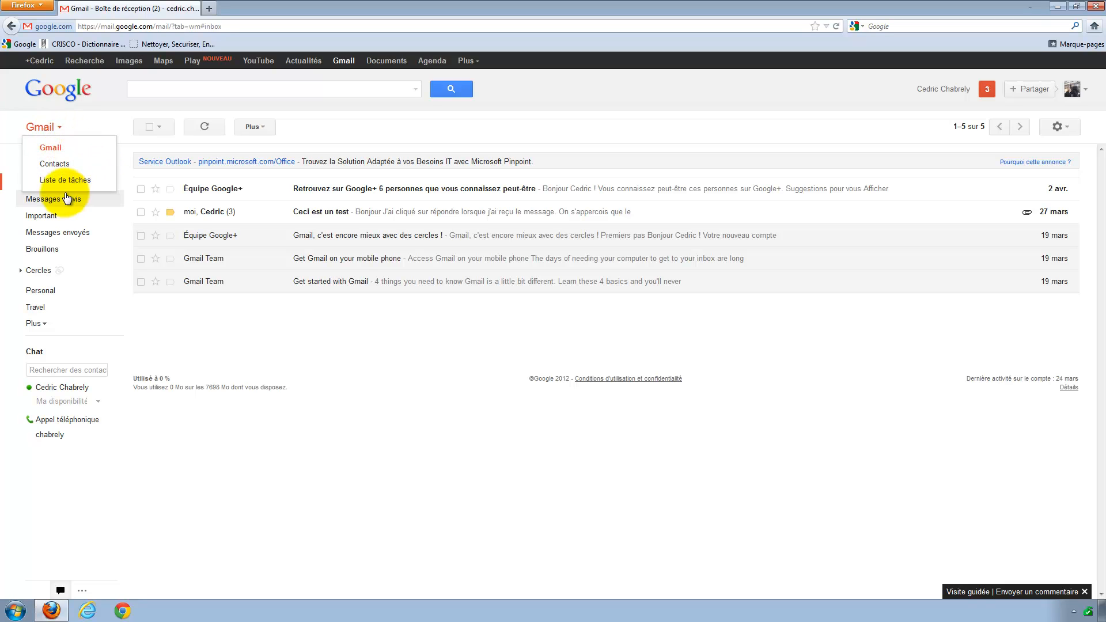
Switch to Gmail's Contacts page, return briefly to the inbox, then come back to Contacts.
{"action": "left_click", "coordinate": [50, 167]}
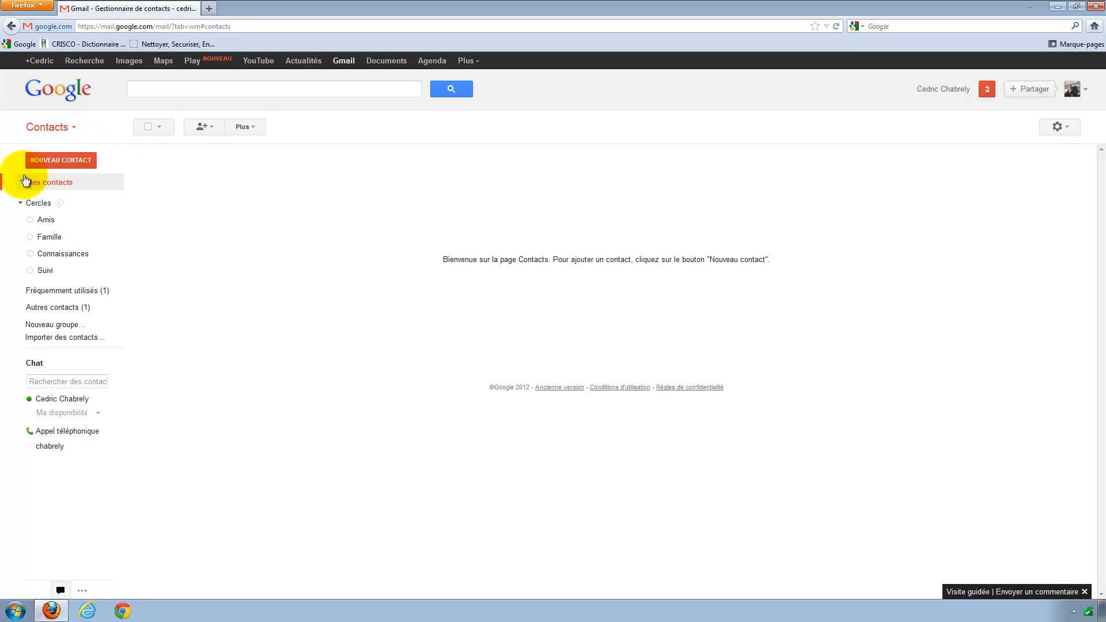
{"action": "left_click", "coordinate": [75, 130]}
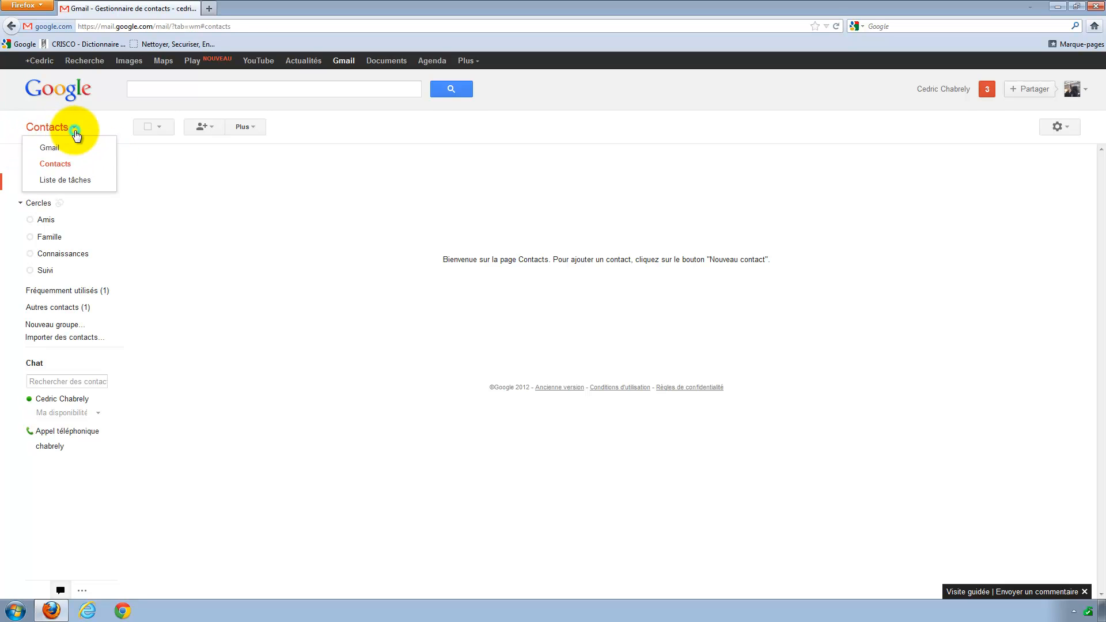
{"action": "left_click", "coordinate": [49, 149]}
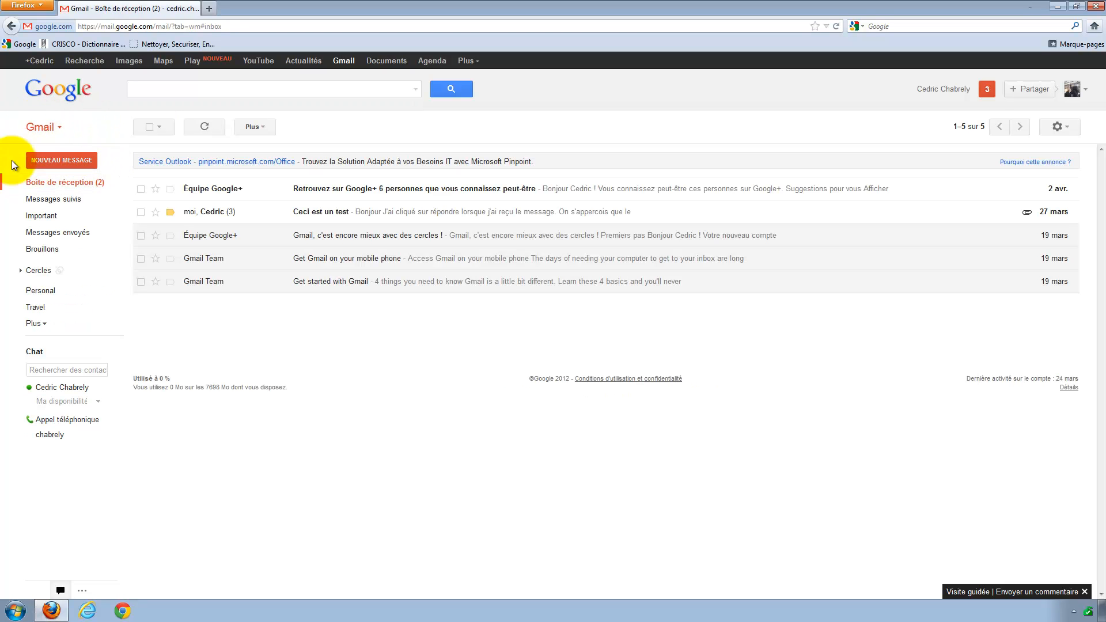
{"action": "left_click", "coordinate": [61, 128]}
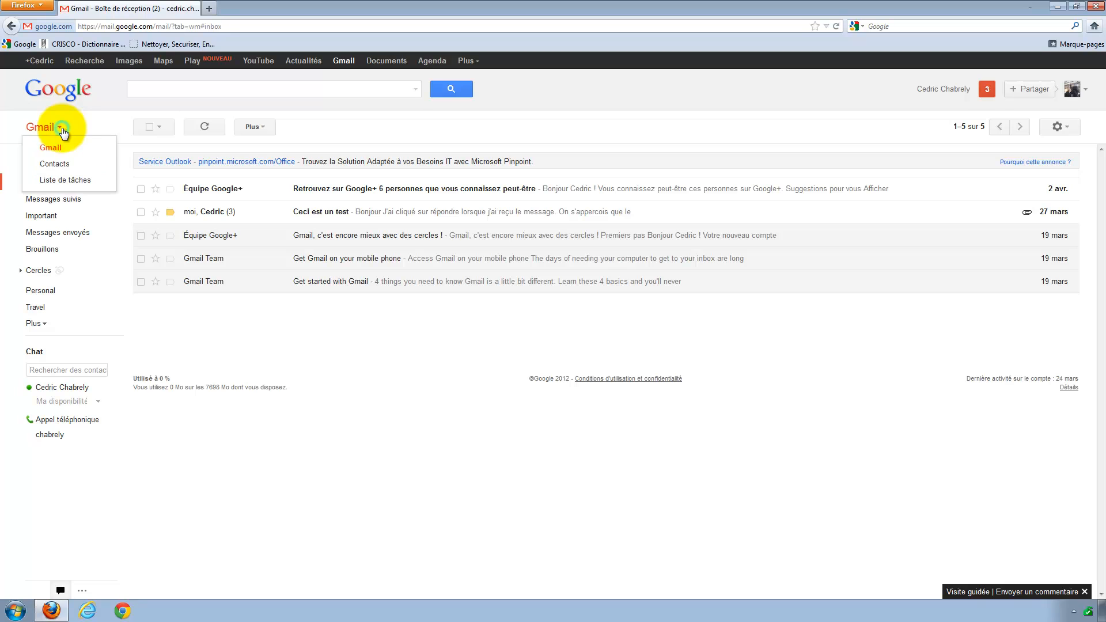
{"action": "left_click", "coordinate": [58, 165]}
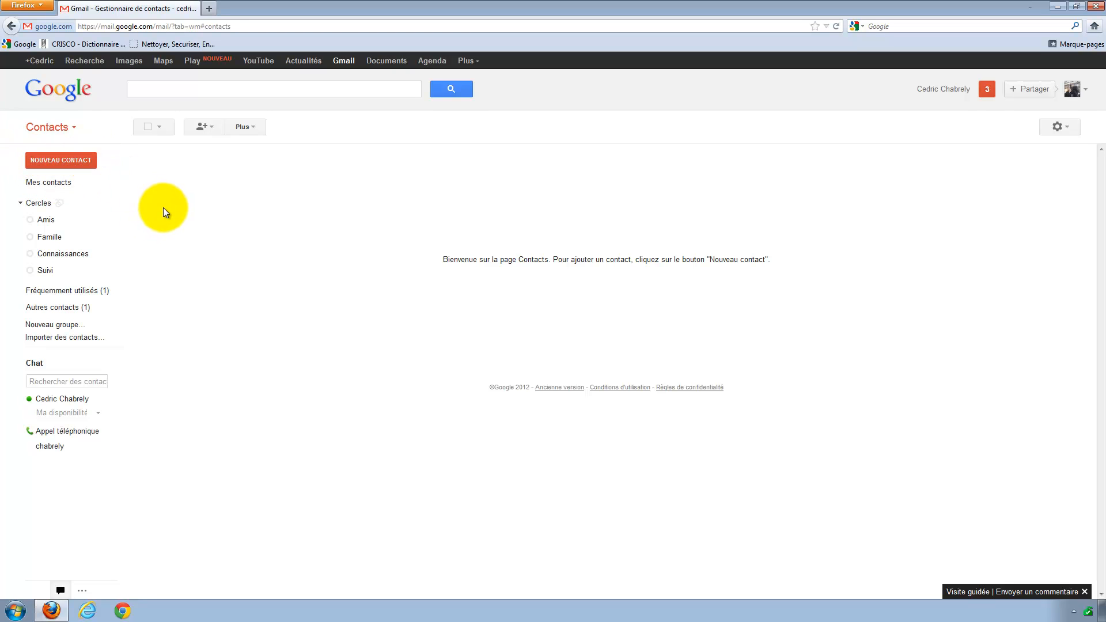
Start a Nouveau contact and save the contact's first name and surname in Modifier le nom.
{"action": "left_click", "coordinate": [55, 162]}
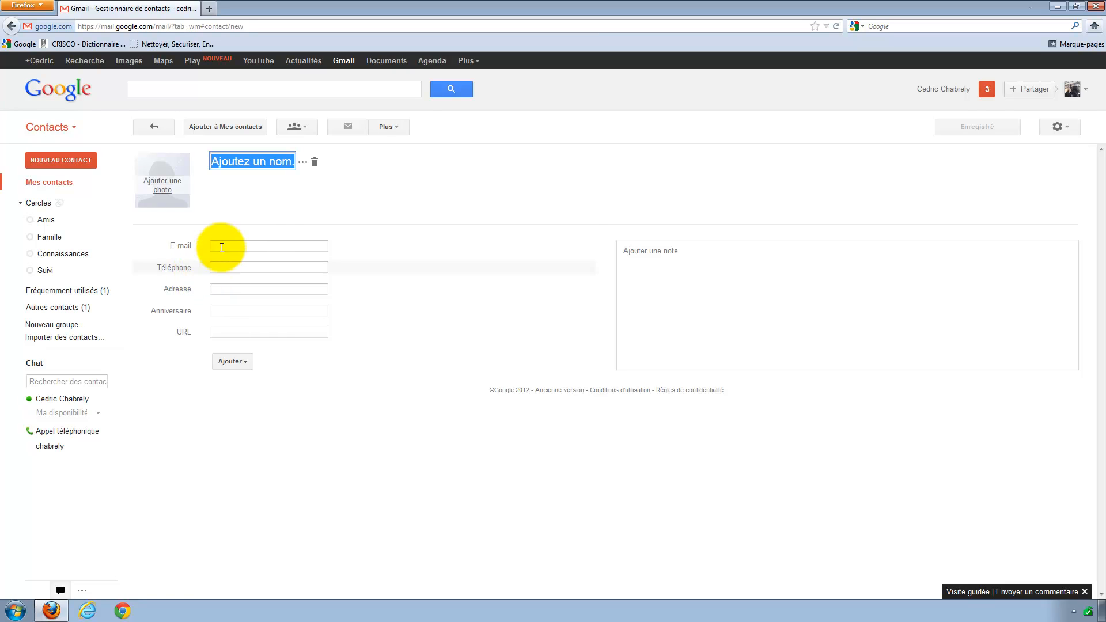
{"action": "left_click", "coordinate": [303, 164]}
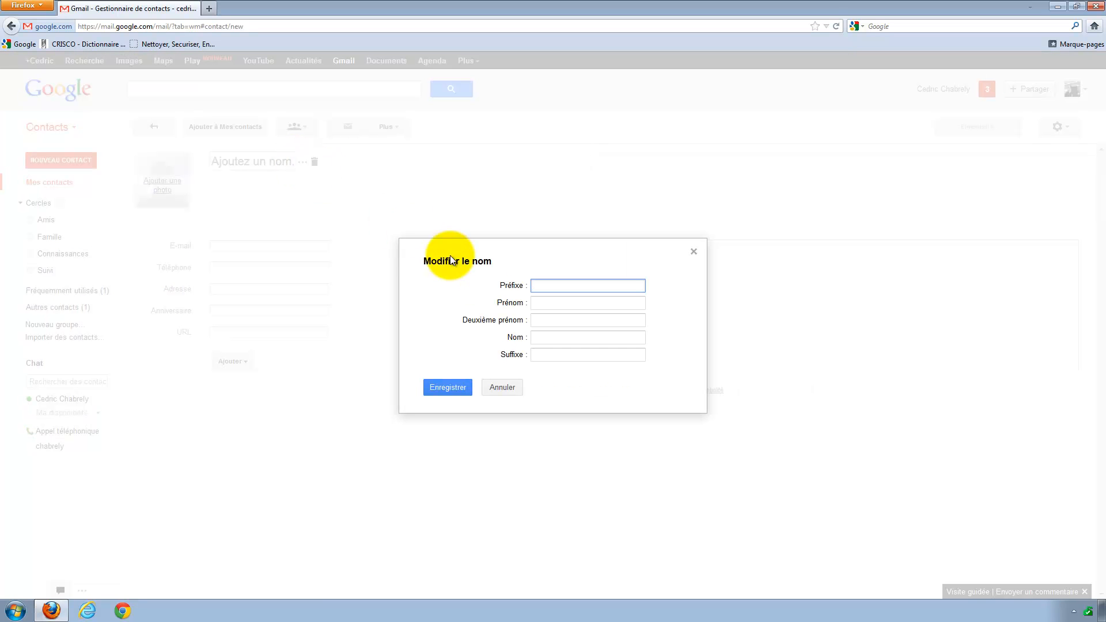
{"action": "left_click", "coordinate": [539, 303]}
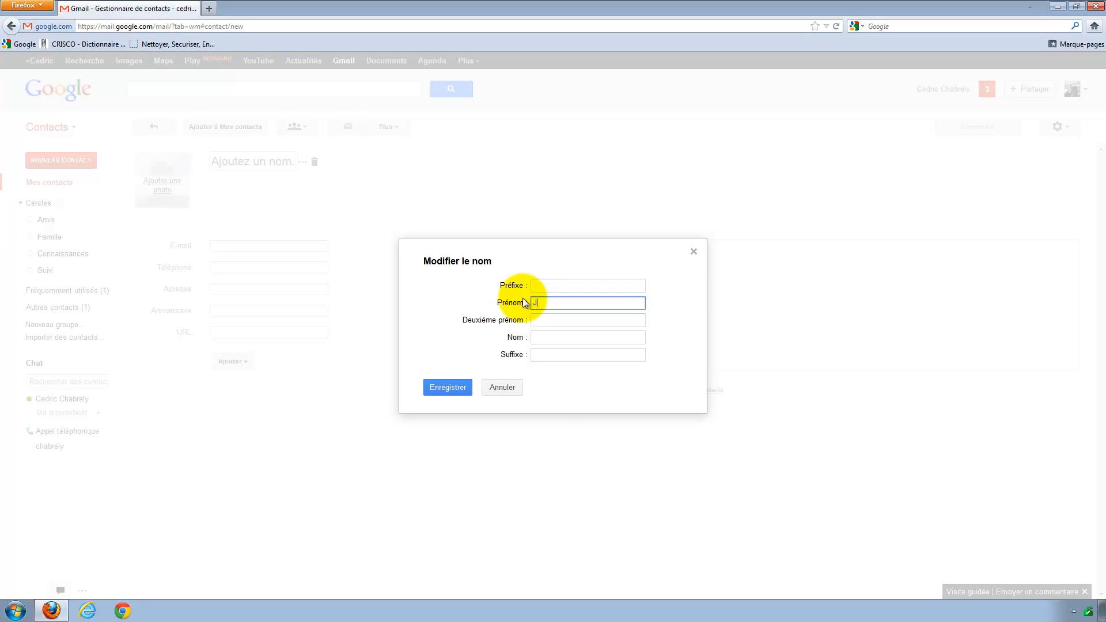
{"action": "type", "text": "ean"}
{"action": "key", "text": "Tab"}
{"action": "key", "text": "Tab"}
{"action": "type", "text": "Bab"}
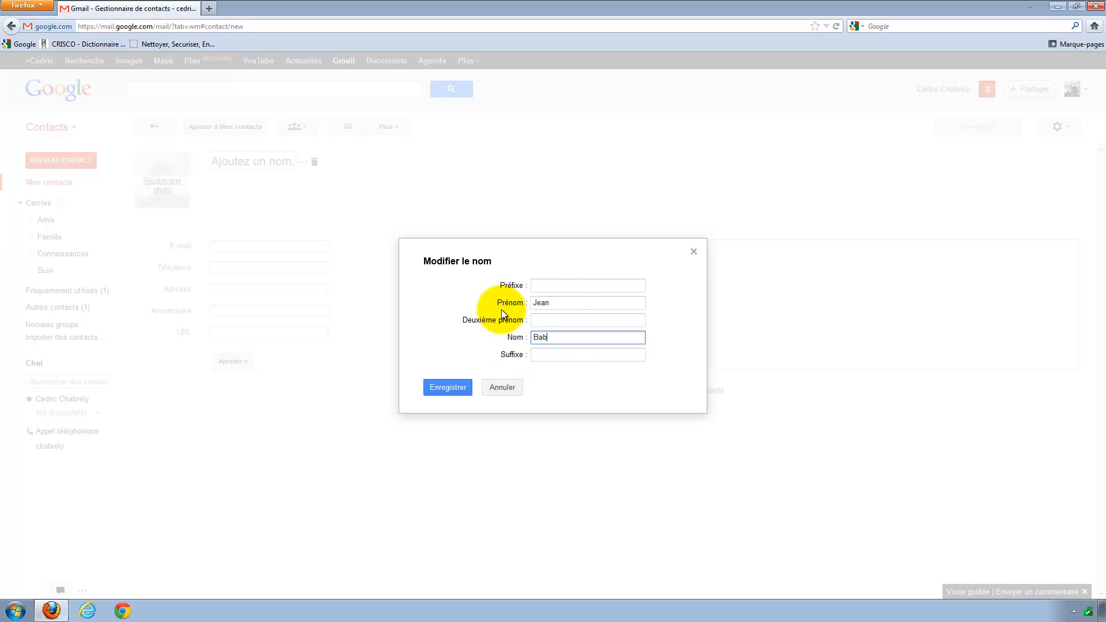
{"action": "left_click", "coordinate": [451, 388]}
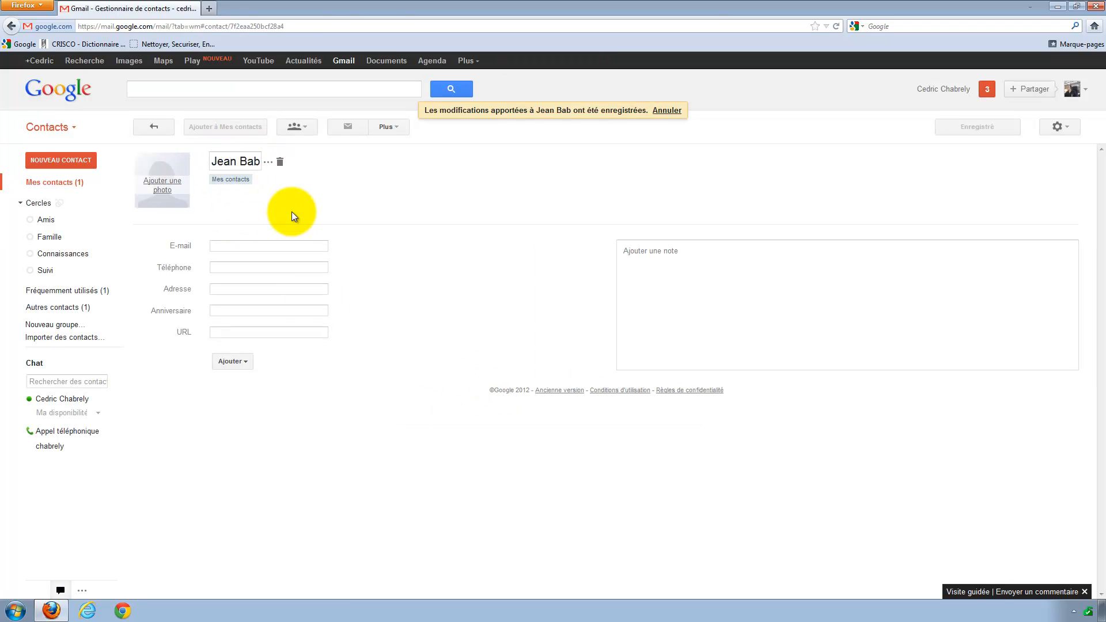
Enter the contact's e-mail address, keeping the Personnel label.
{"action": "left_click", "coordinate": [229, 246]}
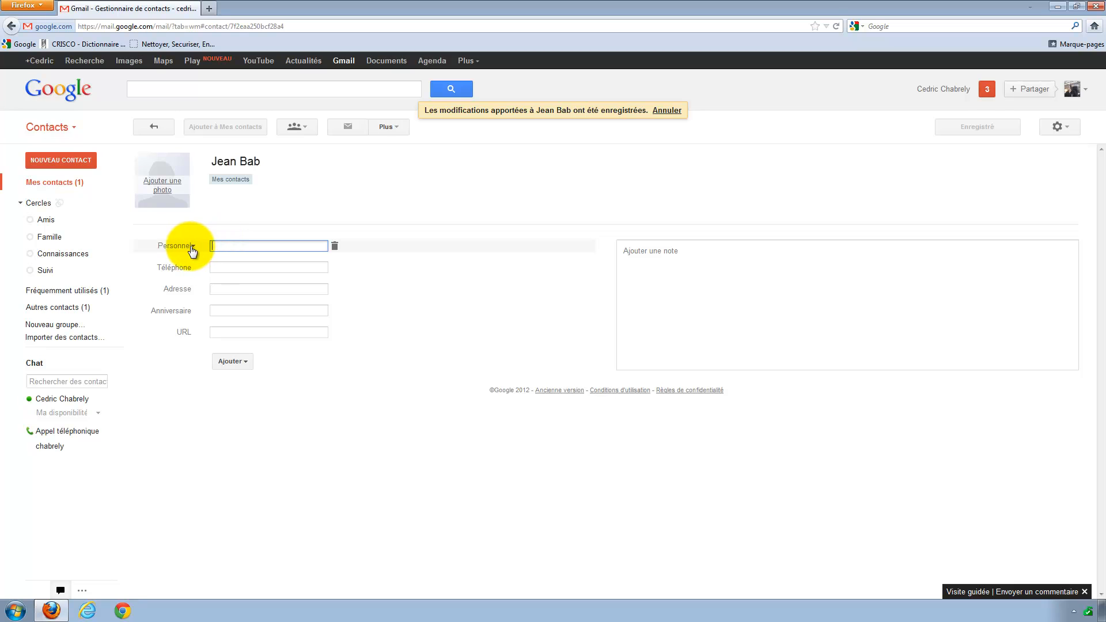
{"action": "left_click", "coordinate": [221, 246]}
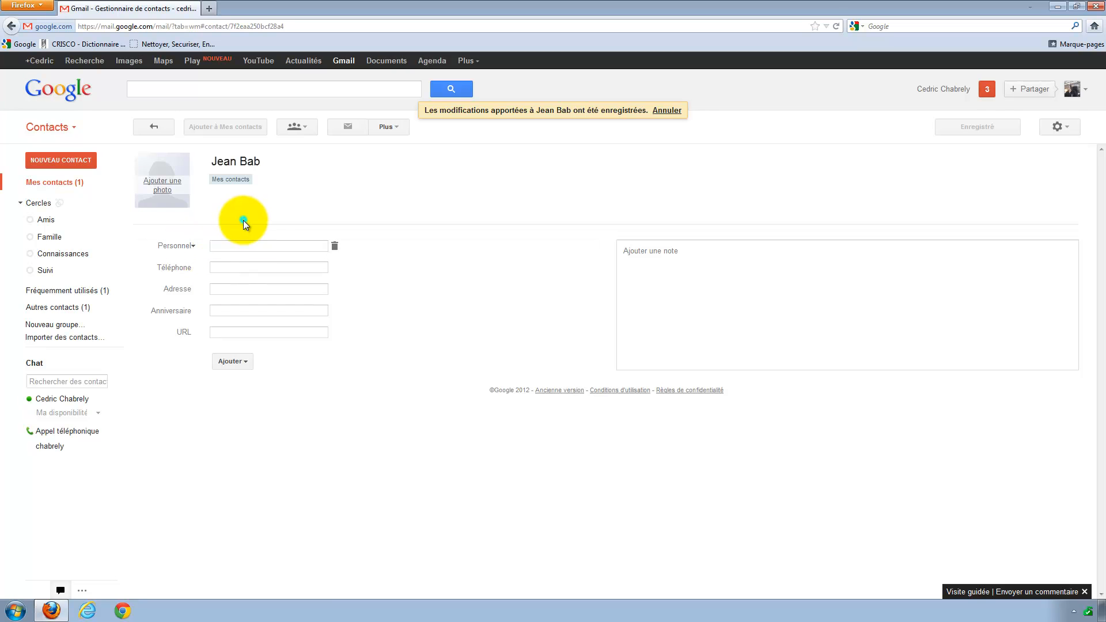
{"action": "left_click", "coordinate": [243, 221]}
{"action": "left_click", "coordinate": [225, 245]}
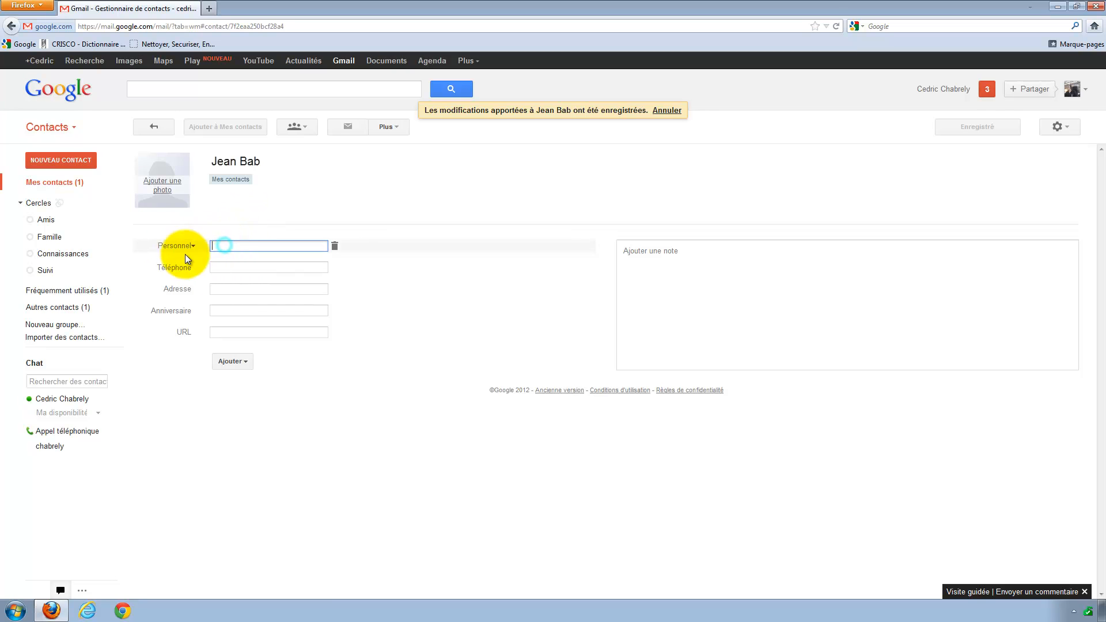
{"action": "left_click", "coordinate": [168, 247]}
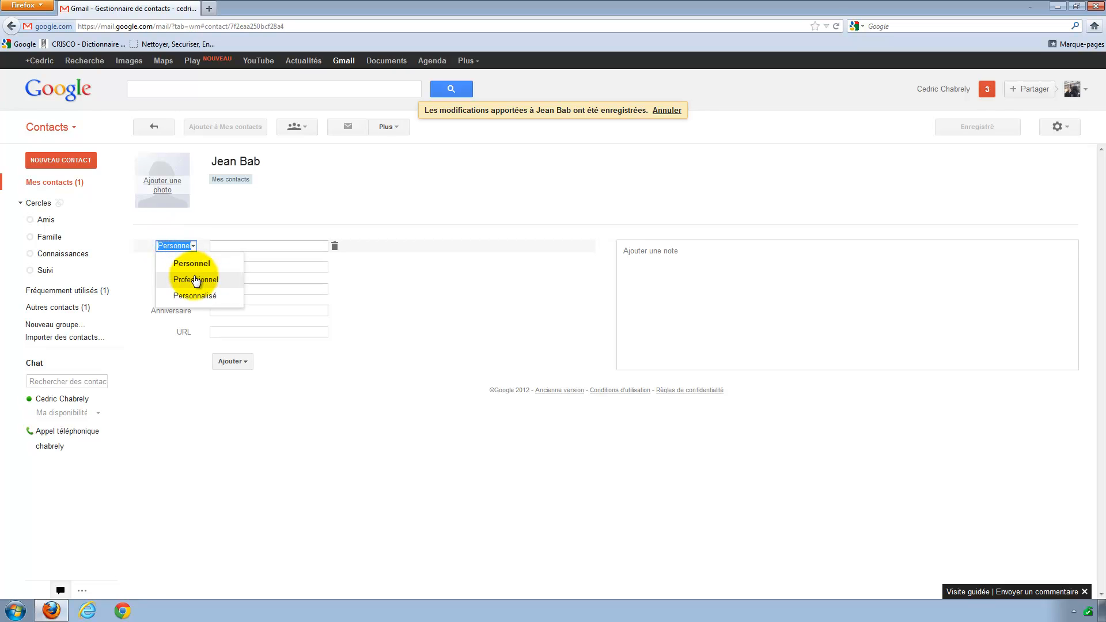
{"action": "left_click", "coordinate": [224, 246]}
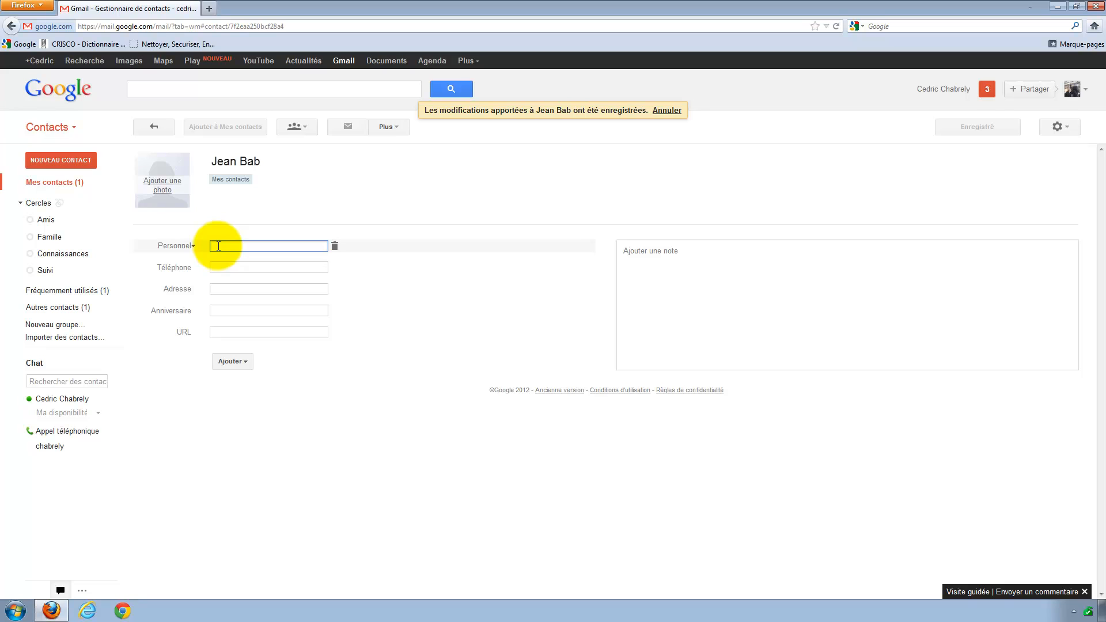
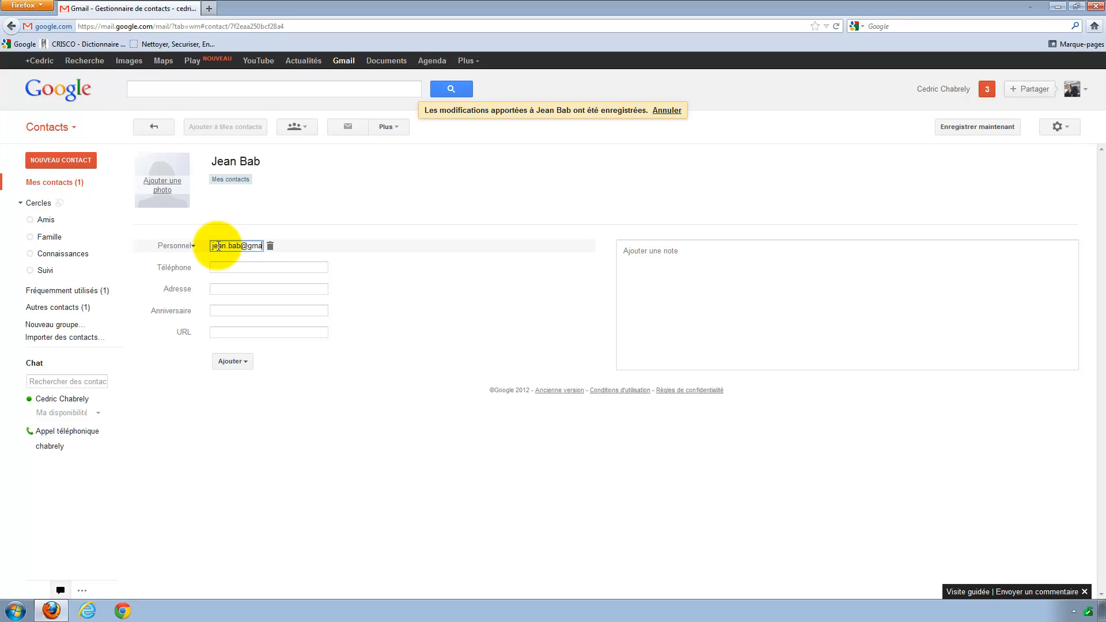
{"action": "left_click", "coordinate": [221, 267]}
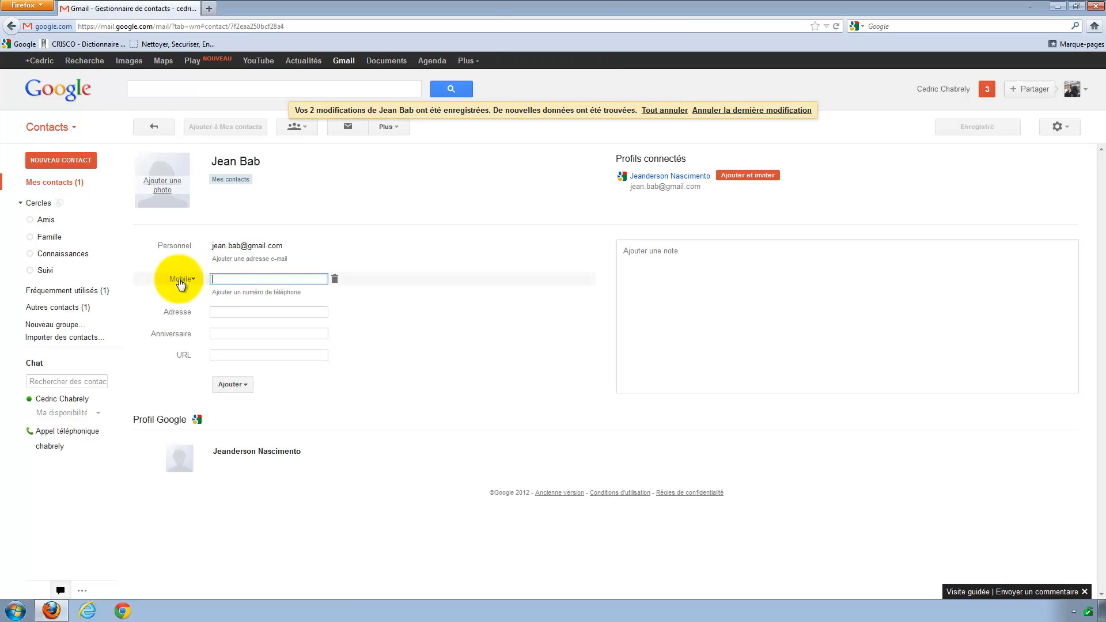
Add the contact's mobile phone number with the Mobile label.
{"action": "left_click", "coordinate": [452, 248]}
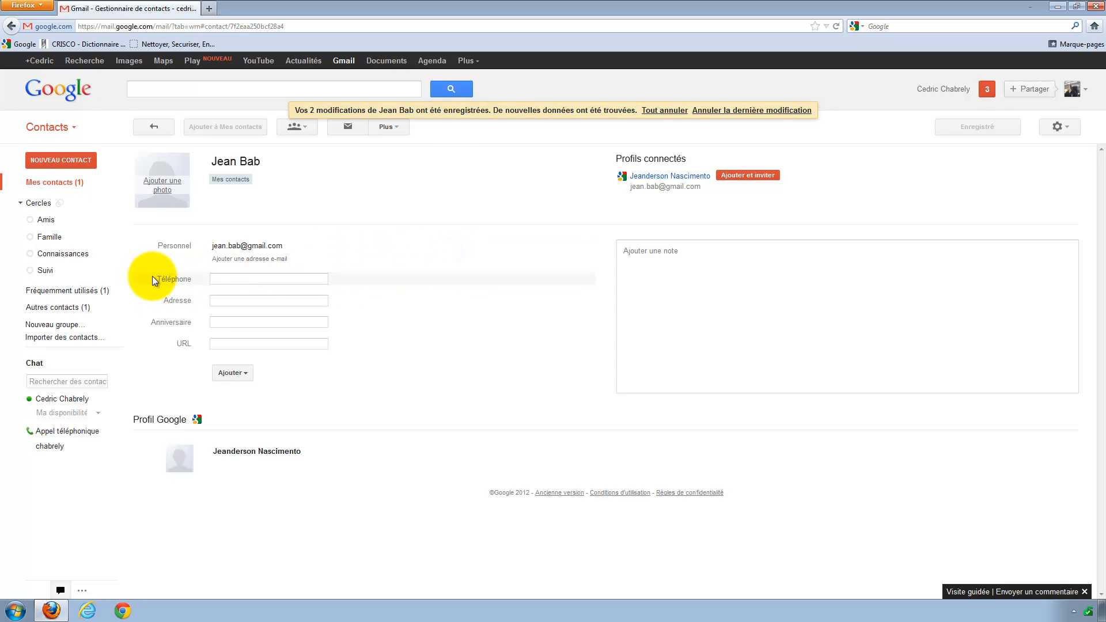
{"action": "left_click", "coordinate": [223, 279]}
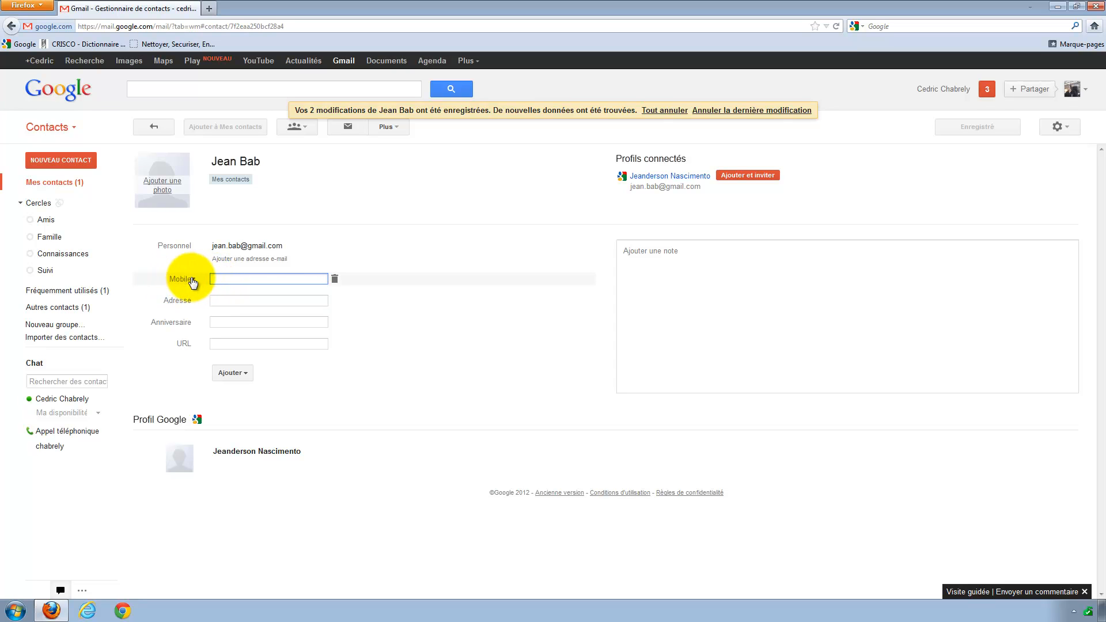
{"action": "left_click", "coordinate": [190, 280]}
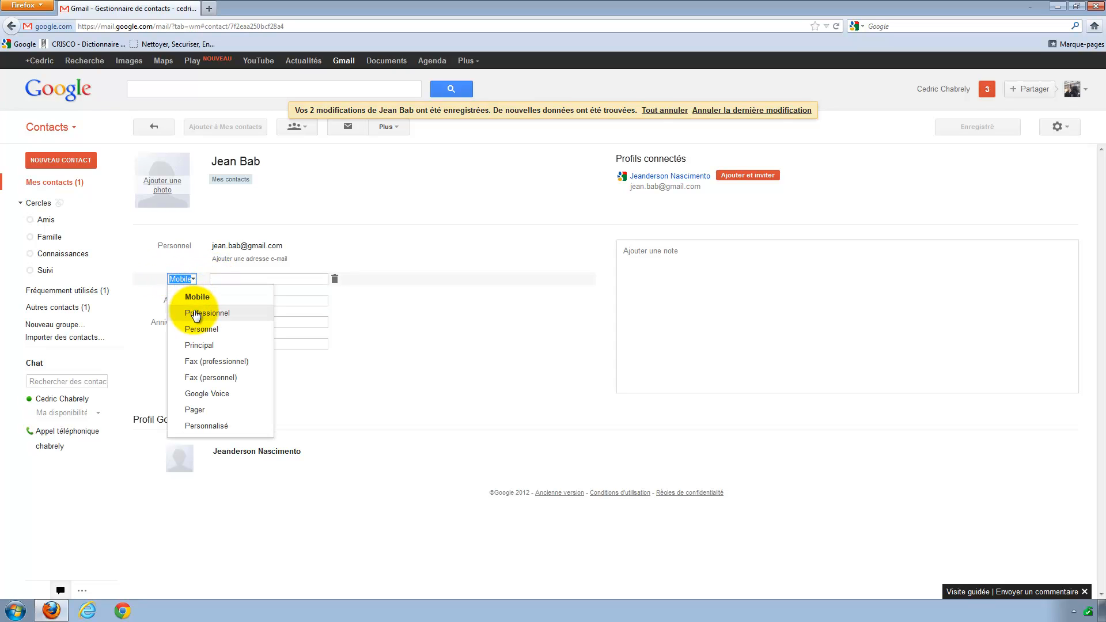
{"action": "left_click", "coordinate": [218, 278]}
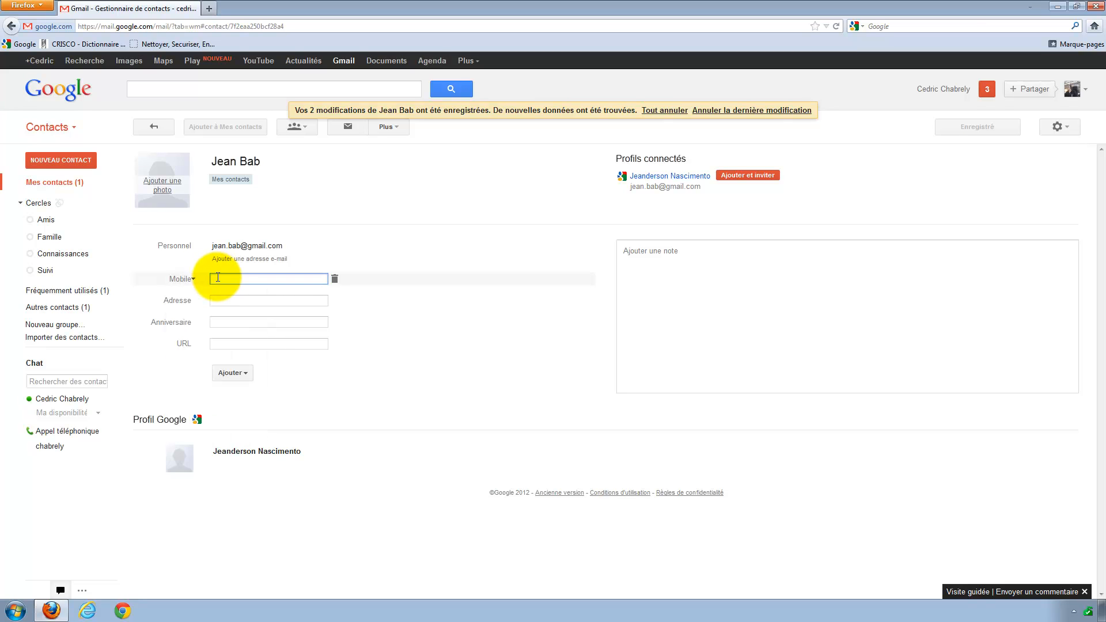
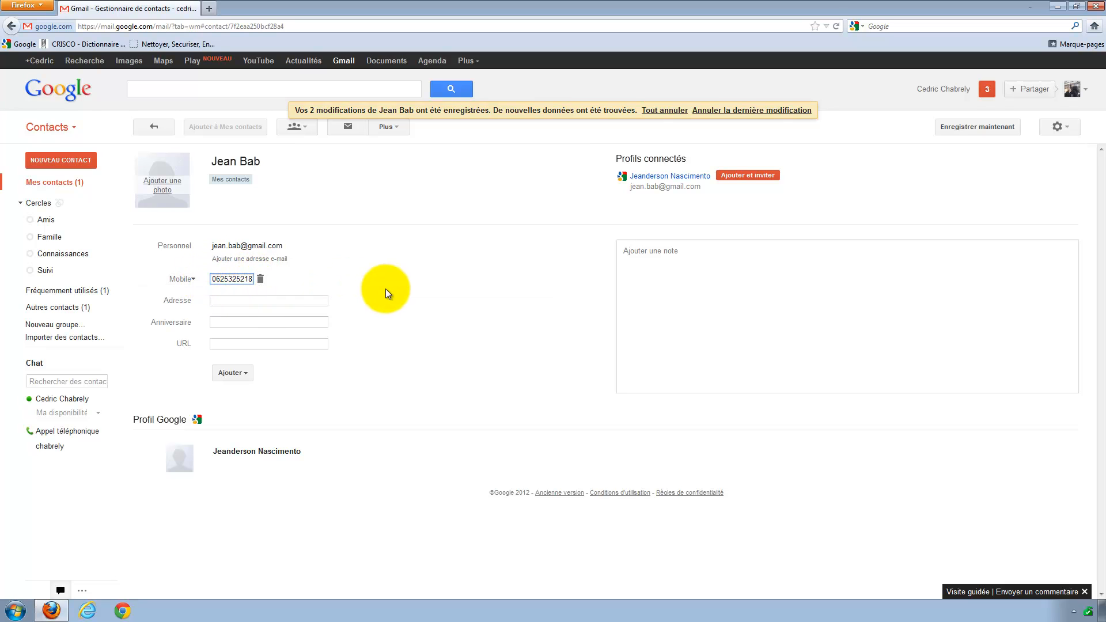
{"action": "left_click", "coordinate": [407, 288]}
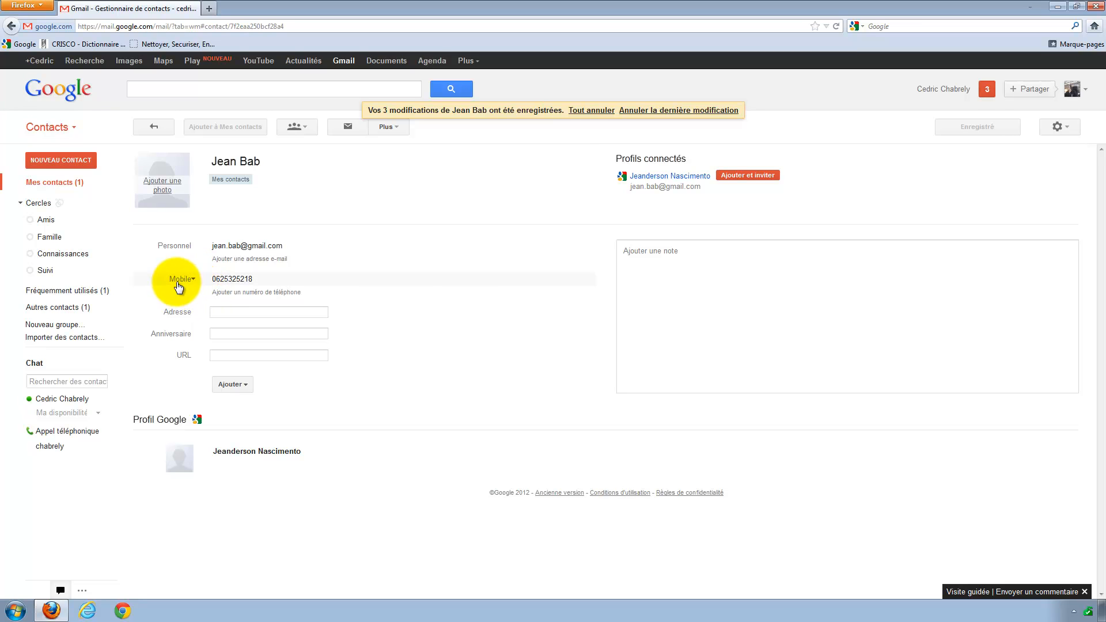
Add a second phone number labelled Personnel.
{"action": "left_click", "coordinate": [222, 292]}
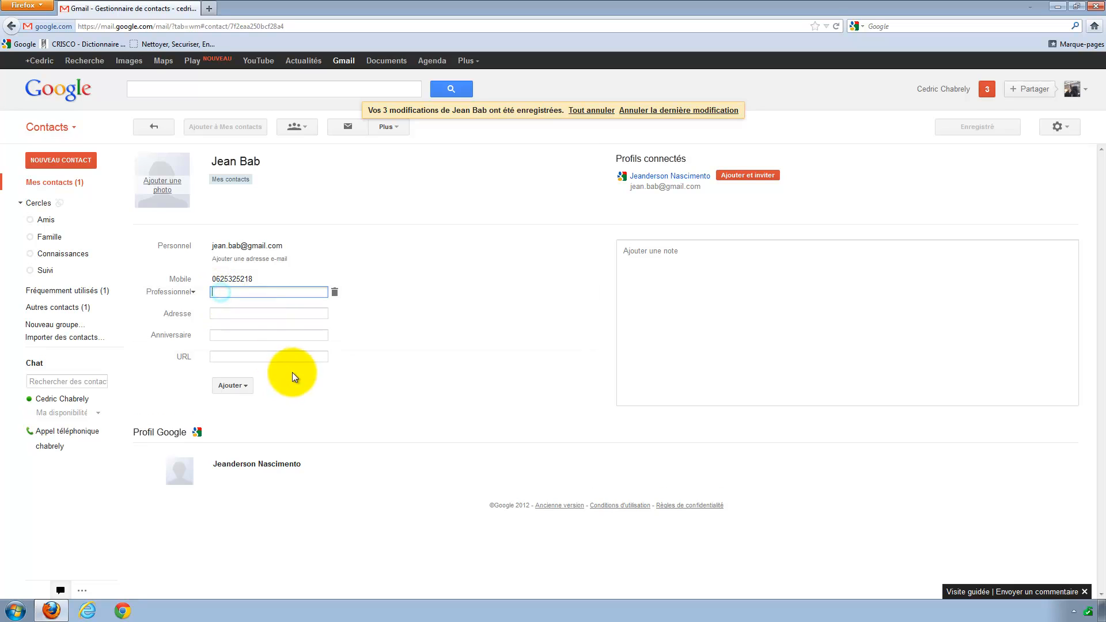
{"action": "left_click", "coordinate": [170, 291]}
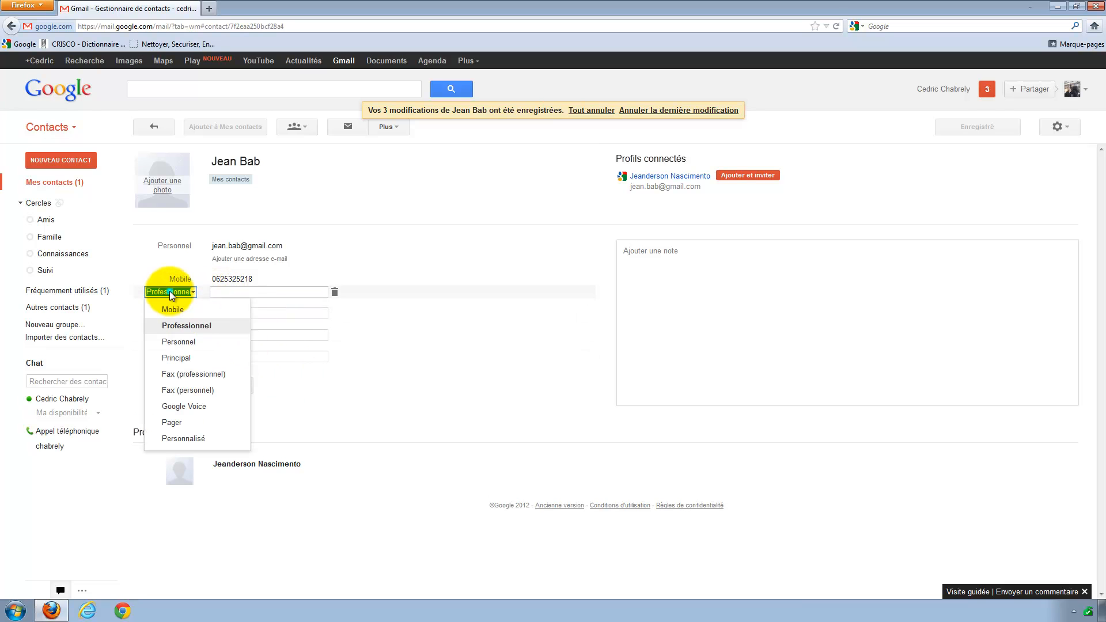
{"action": "left_click", "coordinate": [176, 342]}
{"action": "left_click", "coordinate": [228, 290]}
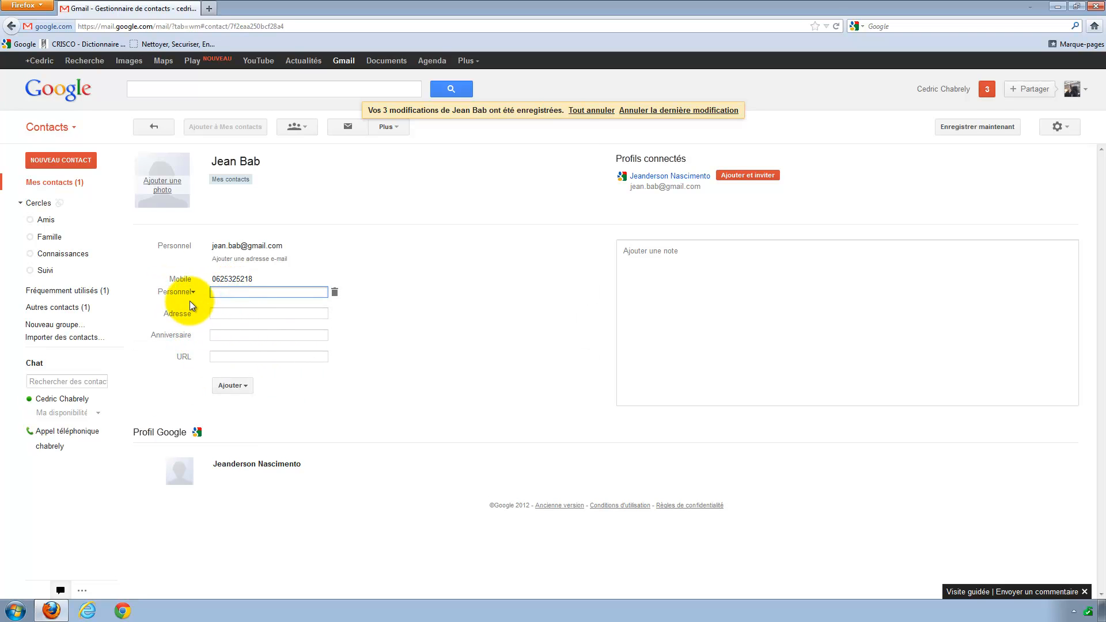
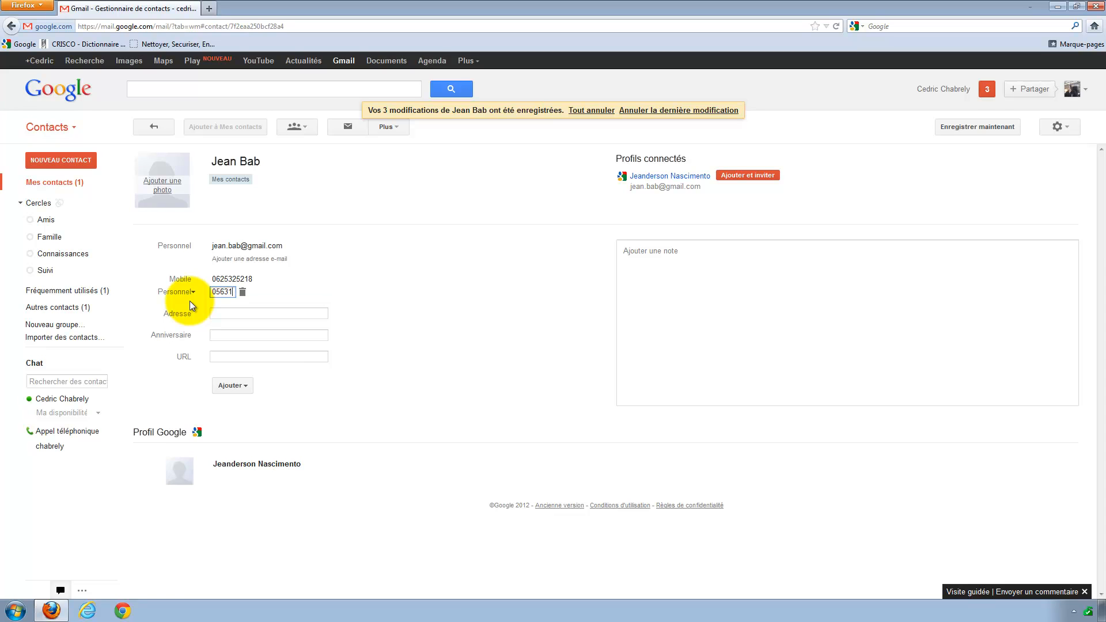
{"action": "left_click", "coordinate": [367, 320]}
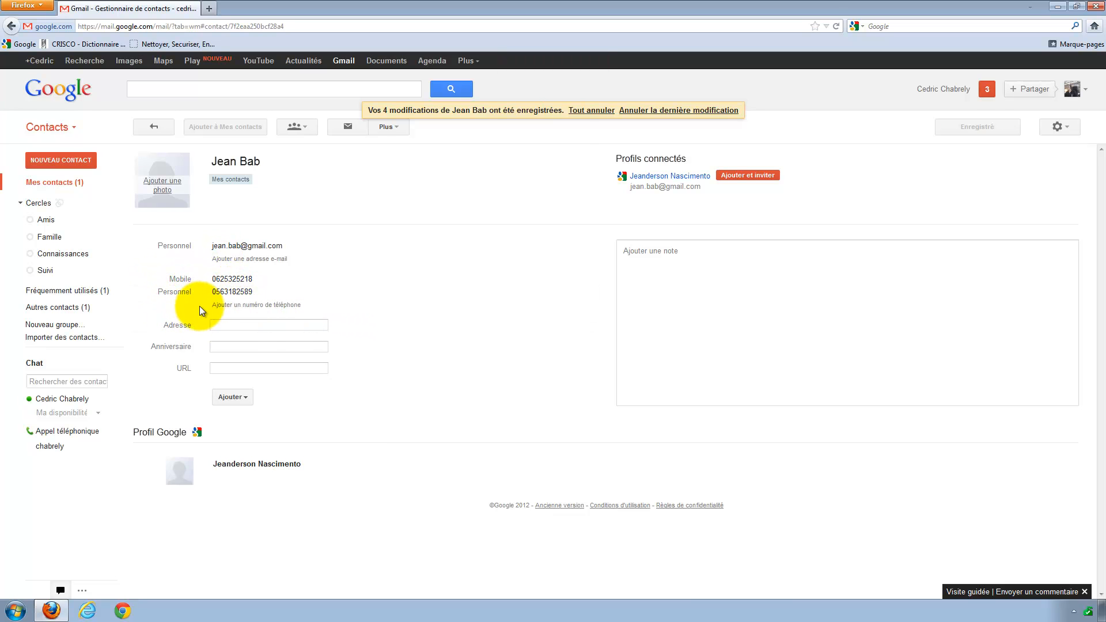
Type the contact's street and town into the Adresse field and save it.
{"action": "left_click", "coordinate": [223, 326]}
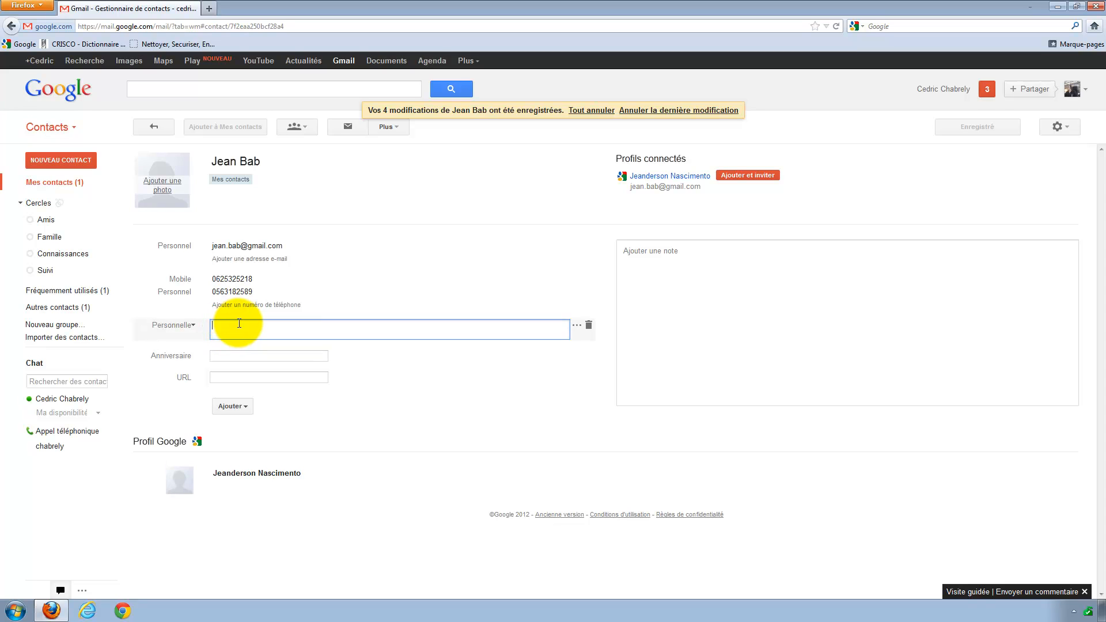
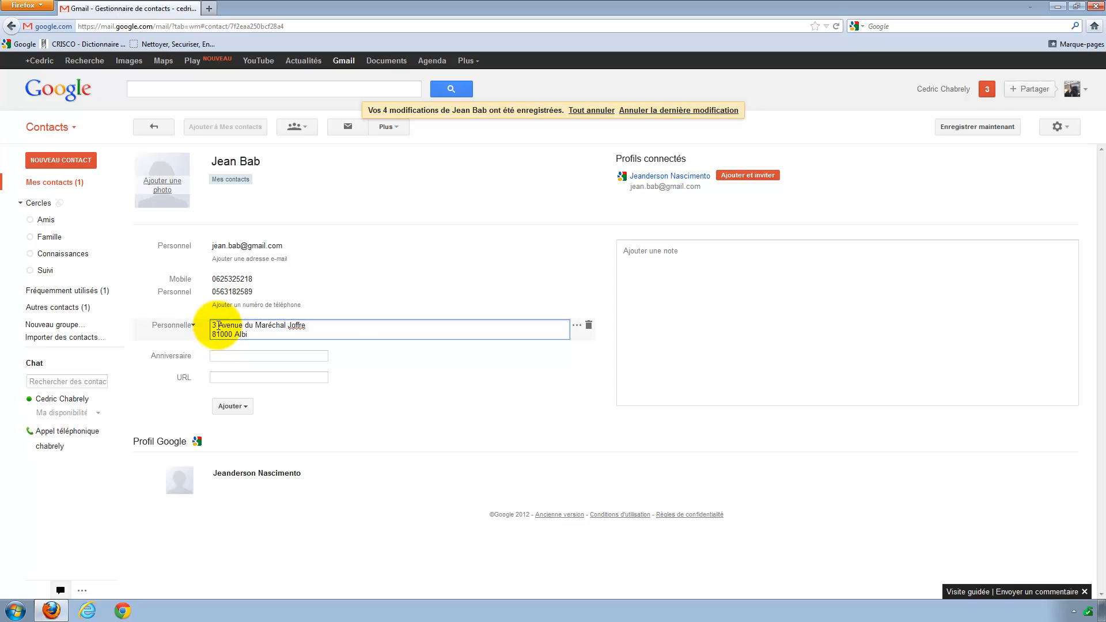
{"action": "left_click", "coordinate": [351, 314]}
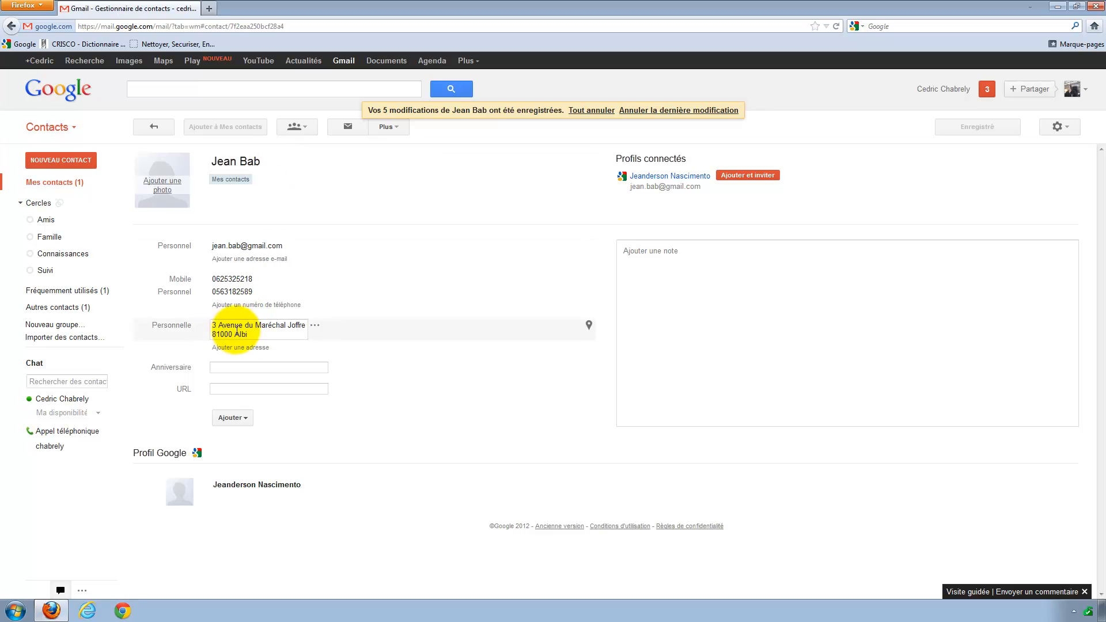
Retype the contact's address as a street line plus a postcode-and-city line.
{"action": "left_click", "coordinate": [318, 327]}
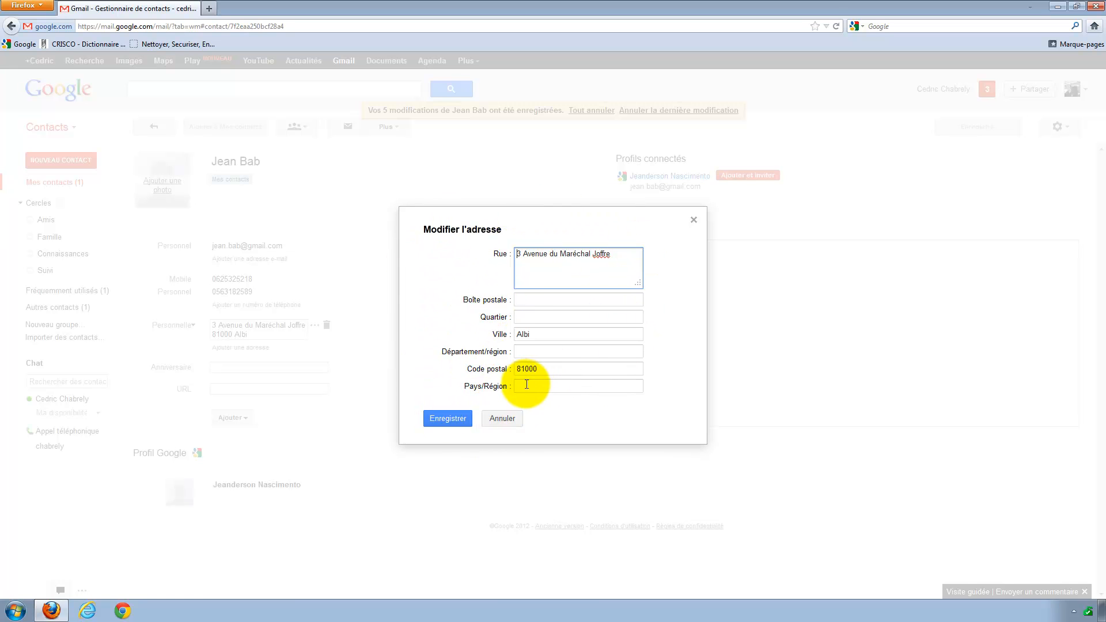
{"action": "left_click", "coordinate": [446, 425]}
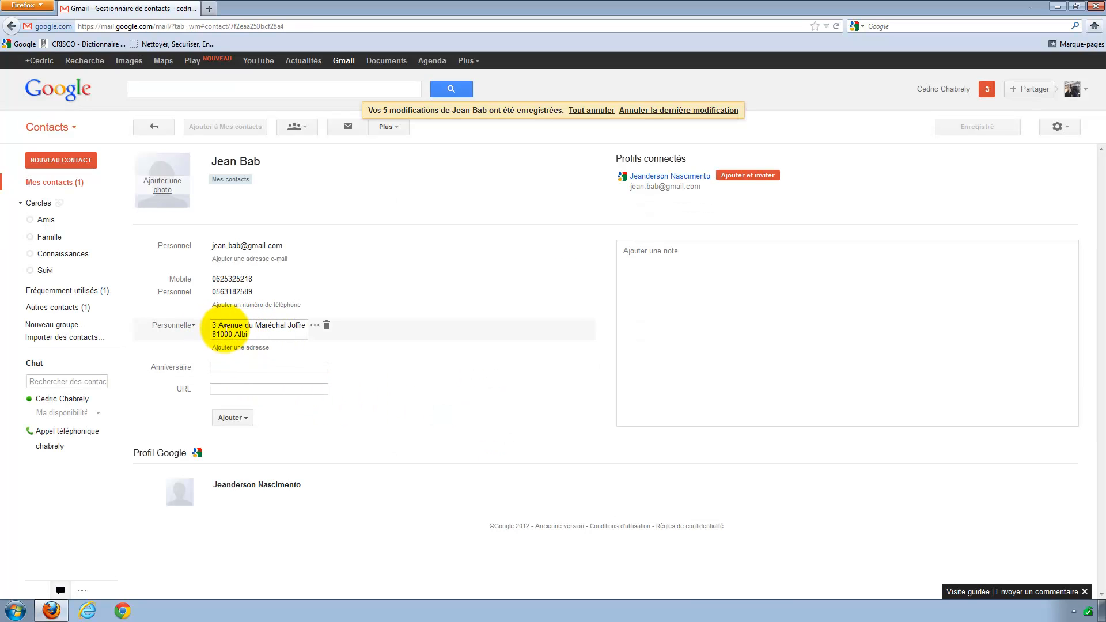
{"action": "left_click", "coordinate": [253, 334]}
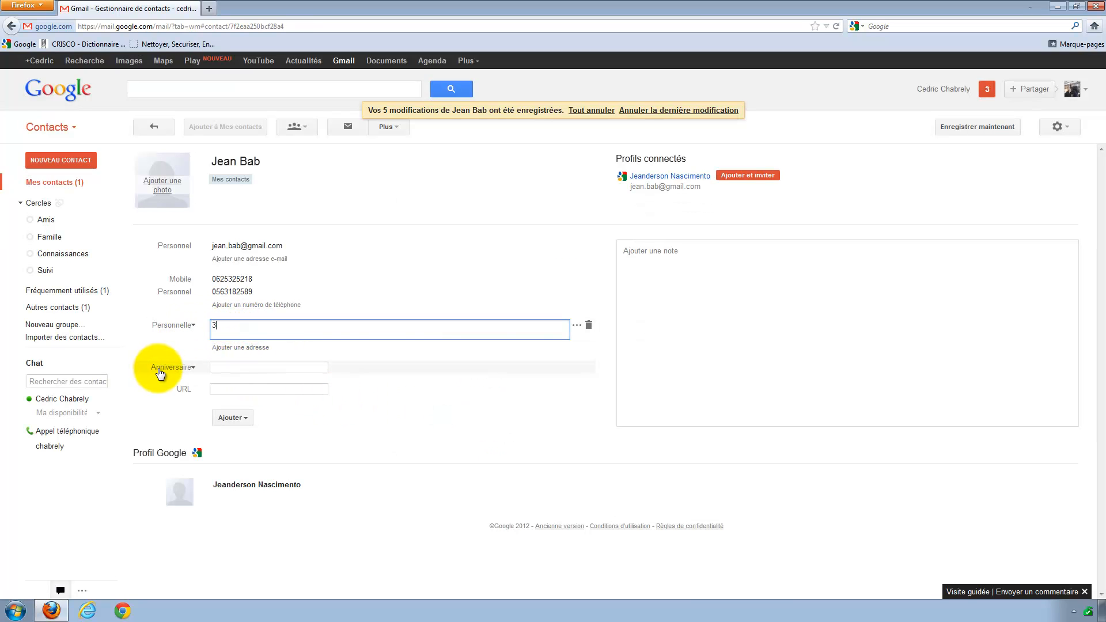
{"action": "key", "text": "Return"}
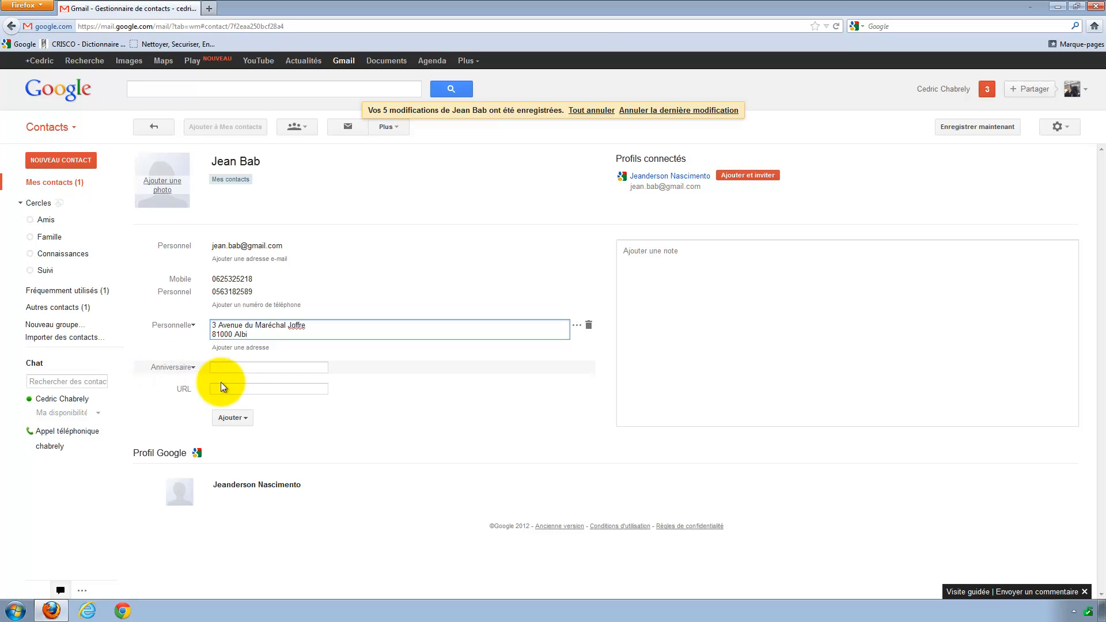
{"action": "left_click", "coordinate": [421, 371]}
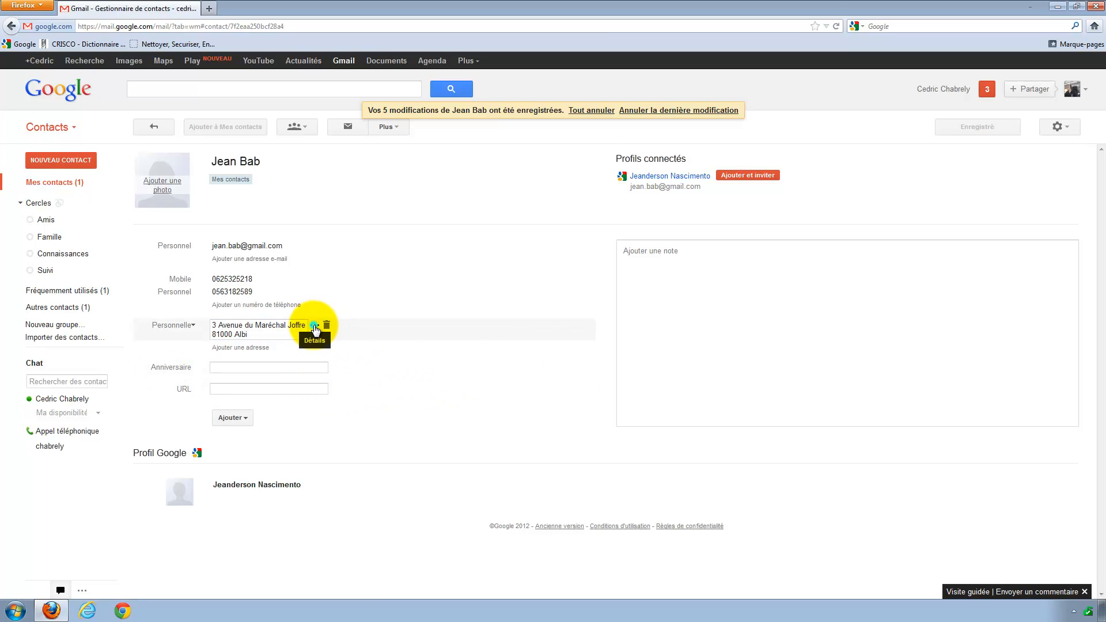
Confirm the address in Modifier l'adresse and show it on Google Maps.
{"action": "left_click", "coordinate": [315, 325]}
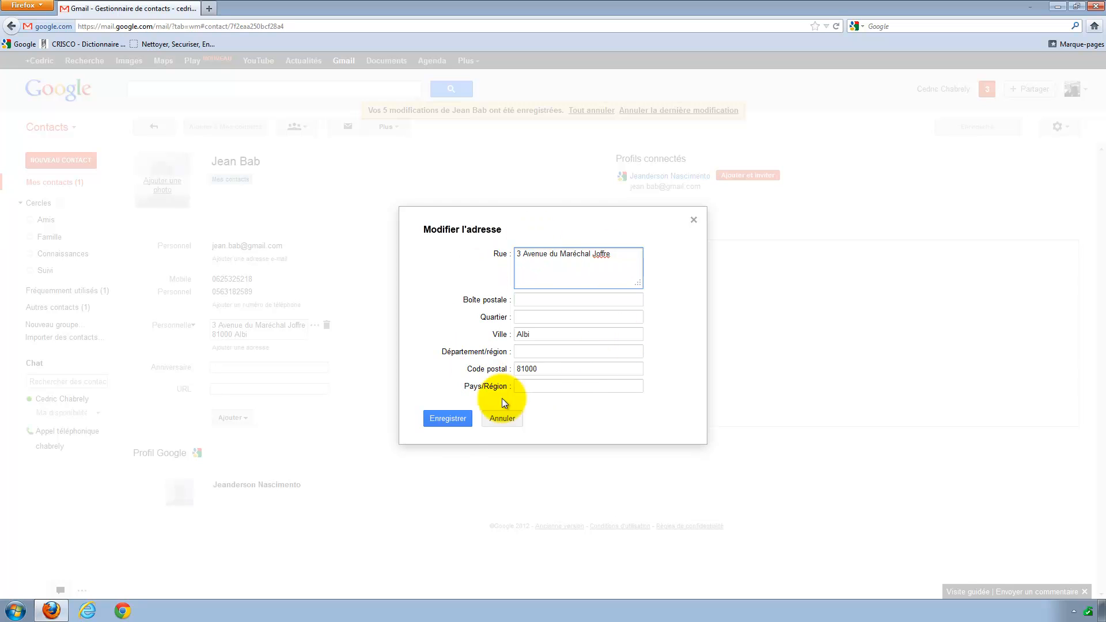
{"action": "left_click", "coordinate": [447, 418]}
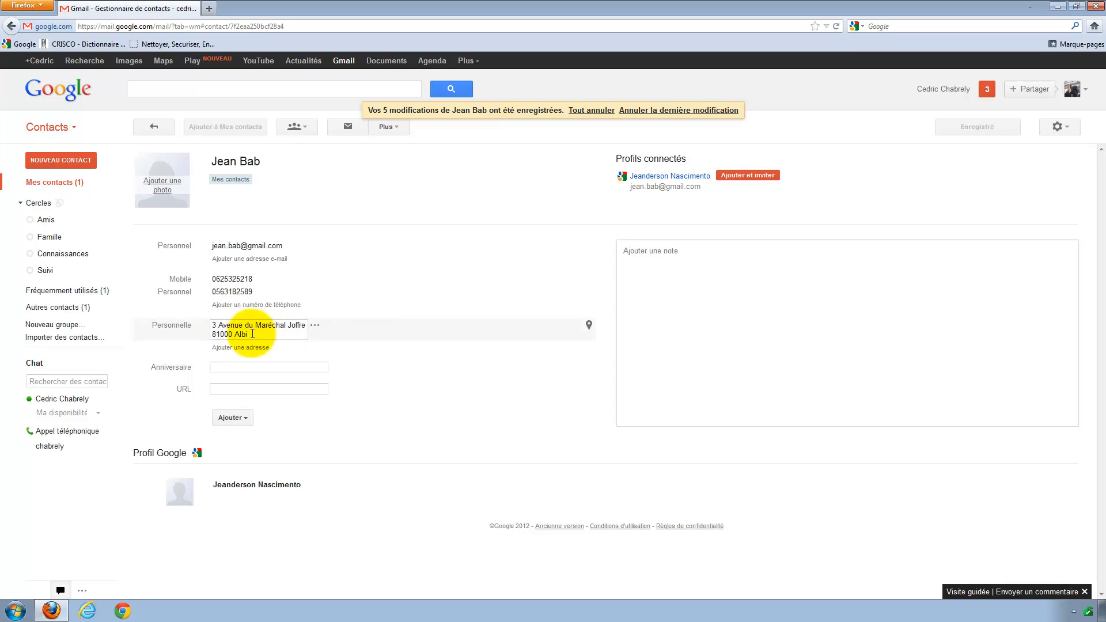
{"action": "left_click", "coordinate": [588, 325]}
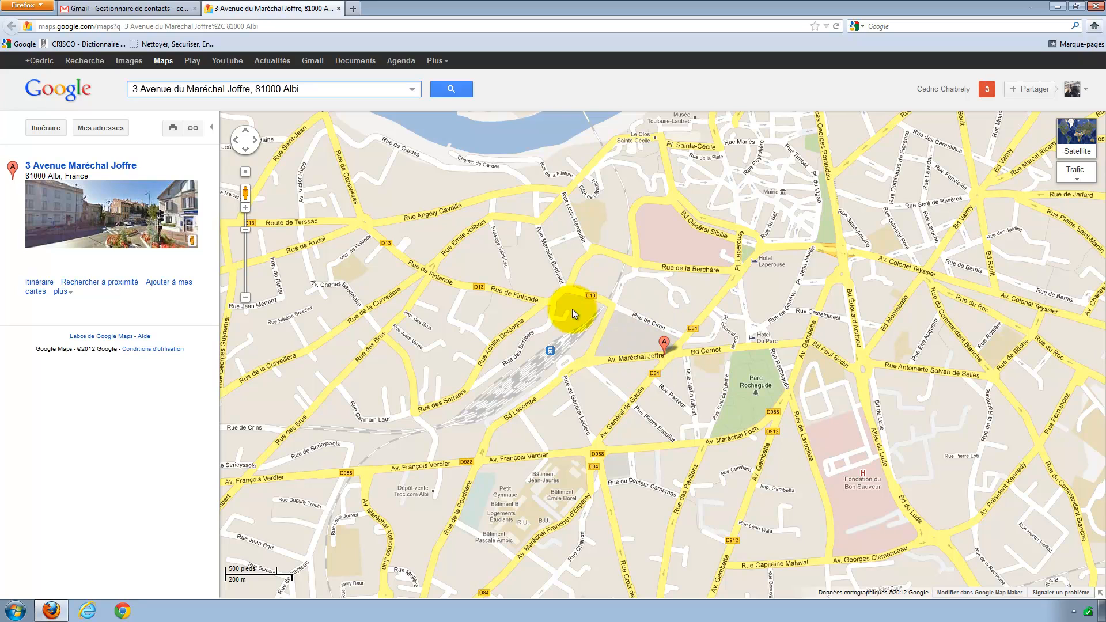
Close the Google Maps tab to return to the contact in Gmail.
{"action": "left_click", "coordinate": [338, 8]}
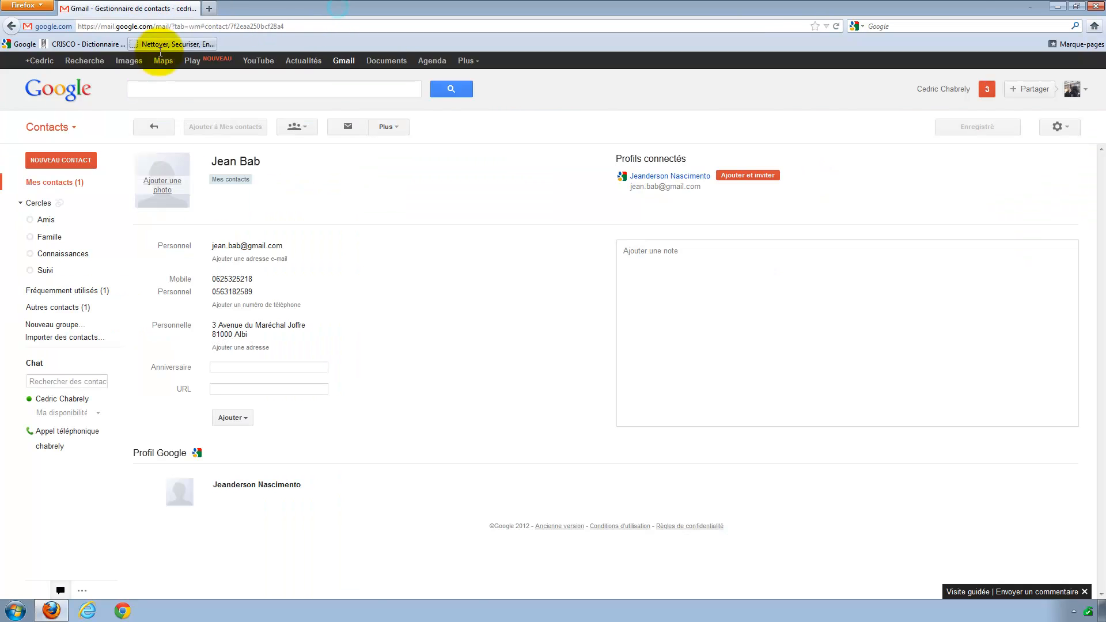
{"action": "left_click", "coordinate": [215, 369]}
{"action": "type", "text": "25 Mi"}
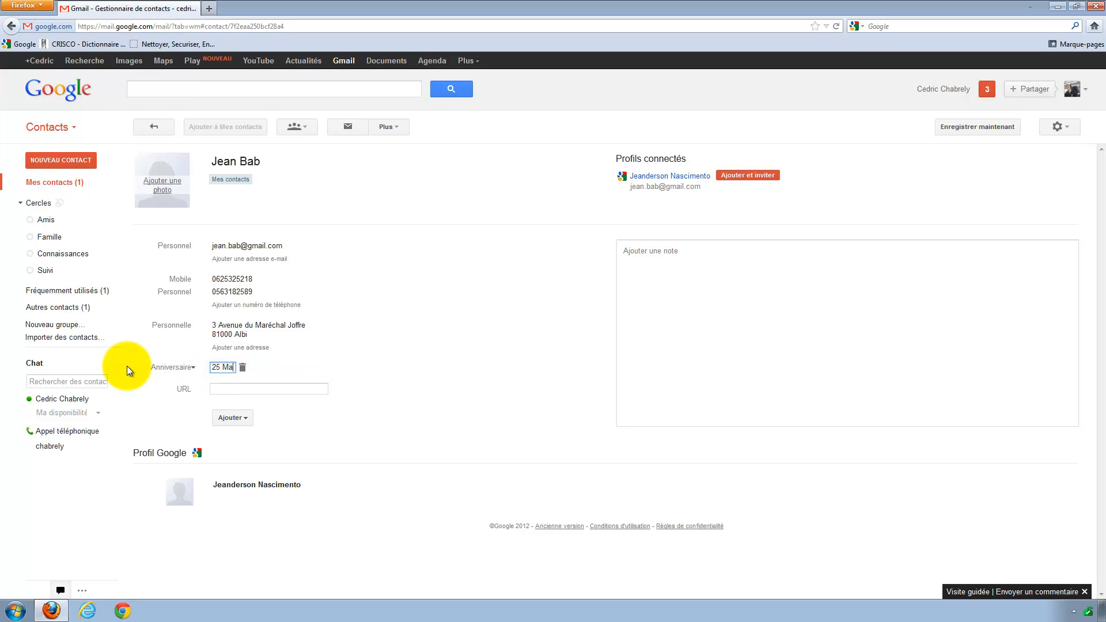
{"action": "type", "text": "i 1973"}
{"action": "left_click", "coordinate": [219, 388]}
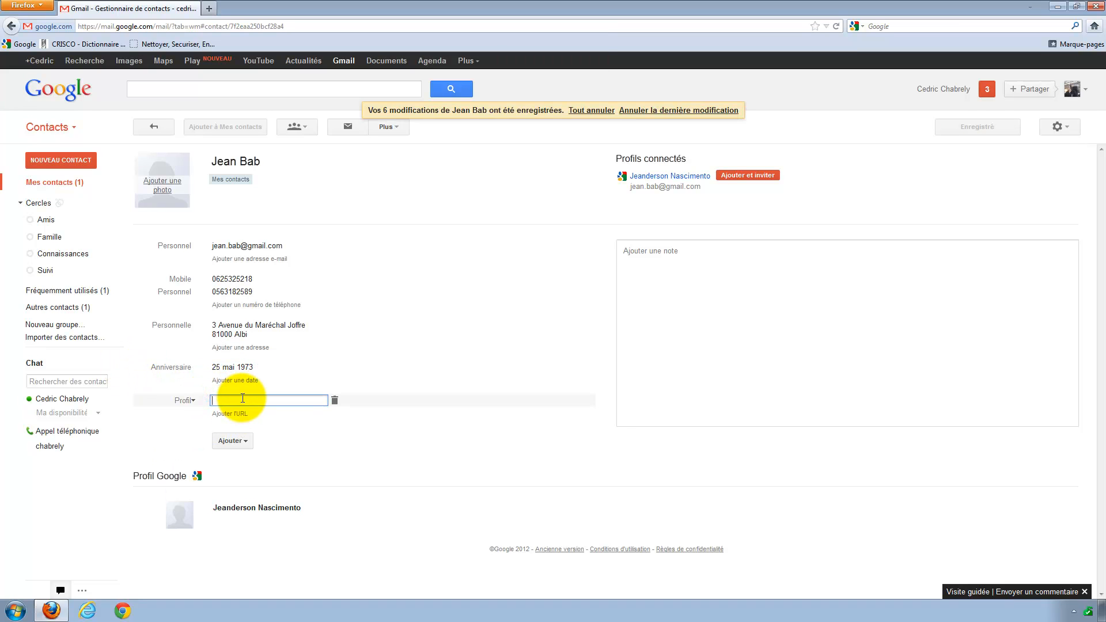
{"action": "type", "text": "hh"}
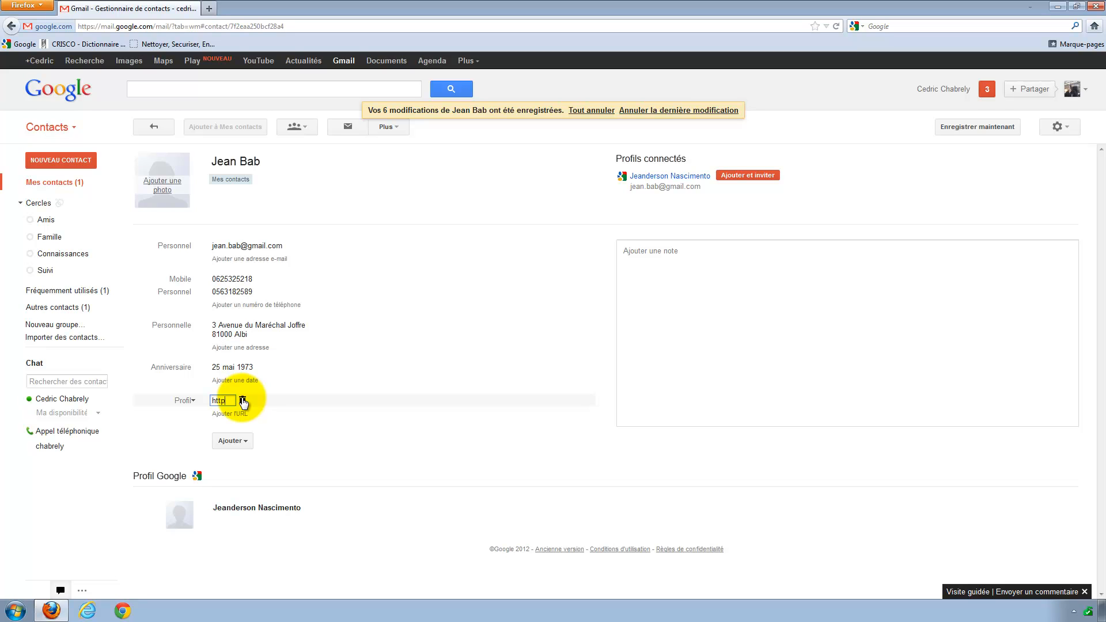
{"action": "type", "text": "tp://www.nsempc.com"}
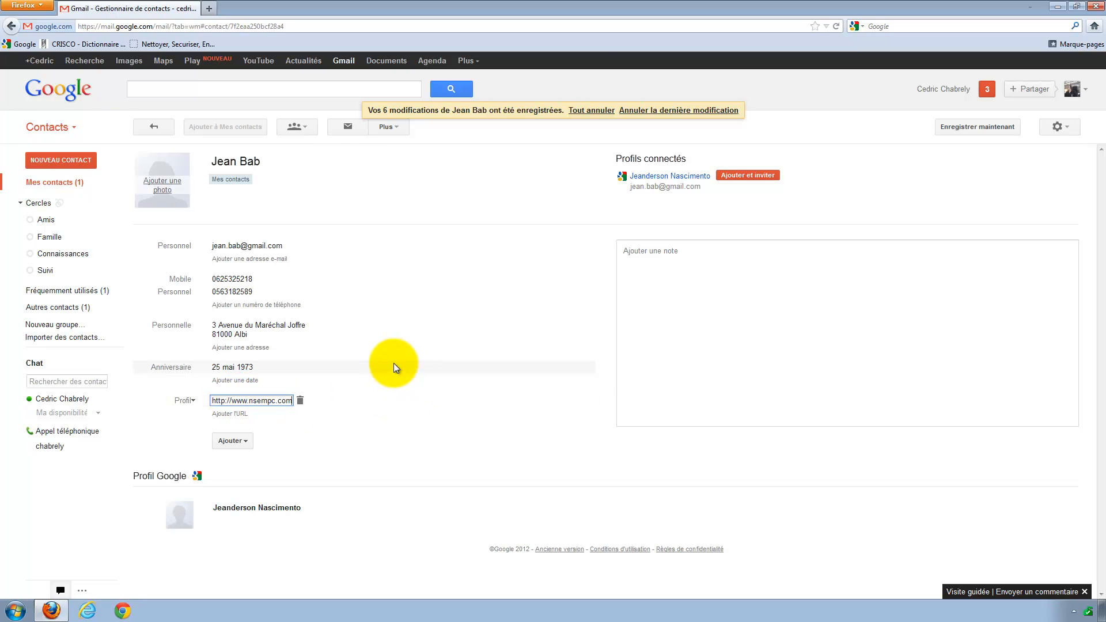
{"action": "left_click", "coordinate": [393, 363]}
{"action": "left_click", "coordinate": [230, 440]}
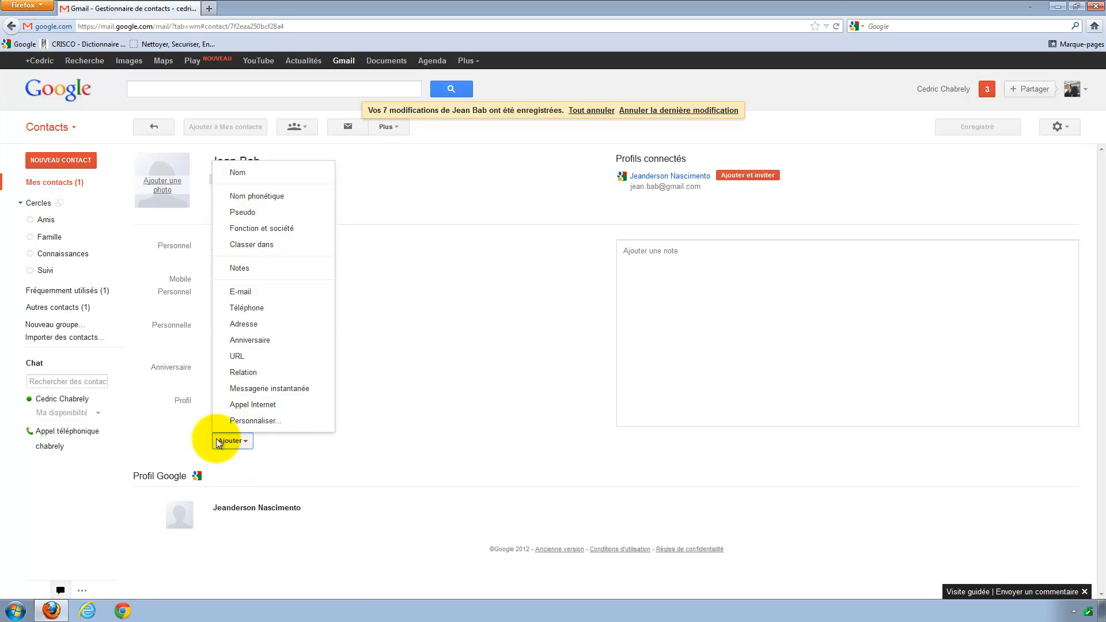
Dismiss the field-type list, write a door-code note, then start adding a contact photo.
{"action": "left_click", "coordinate": [384, 365]}
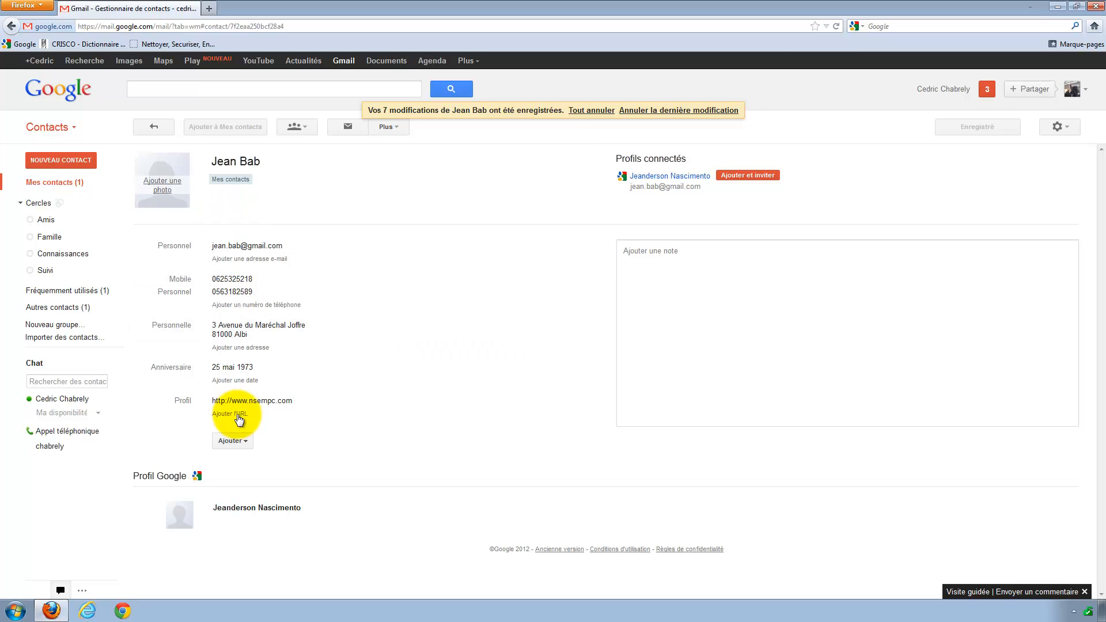
{"action": "left_click", "coordinate": [667, 262]}
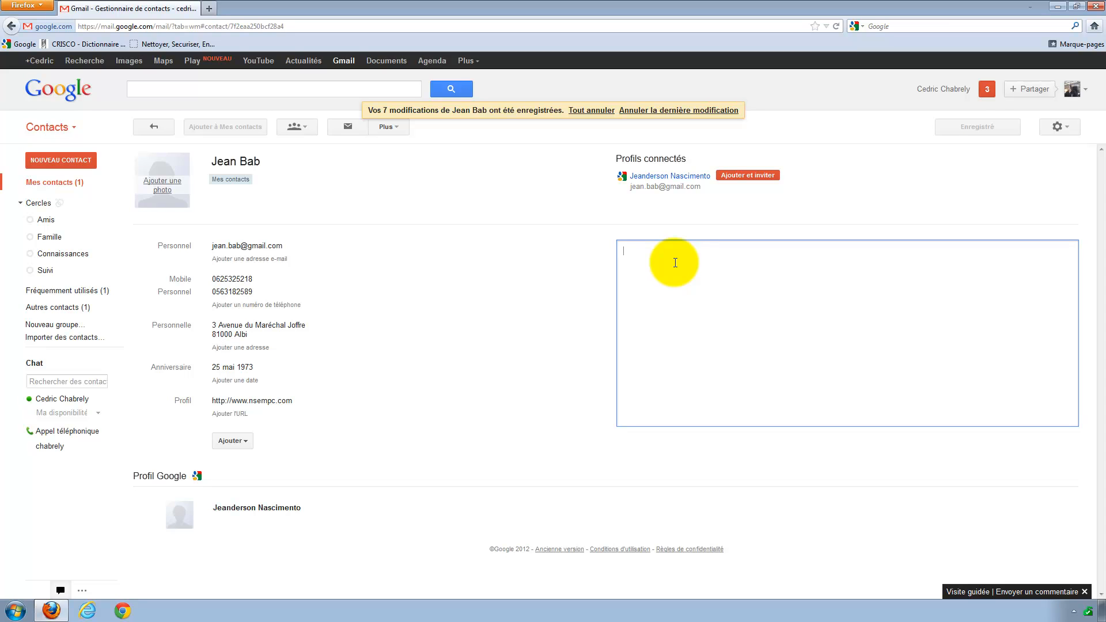
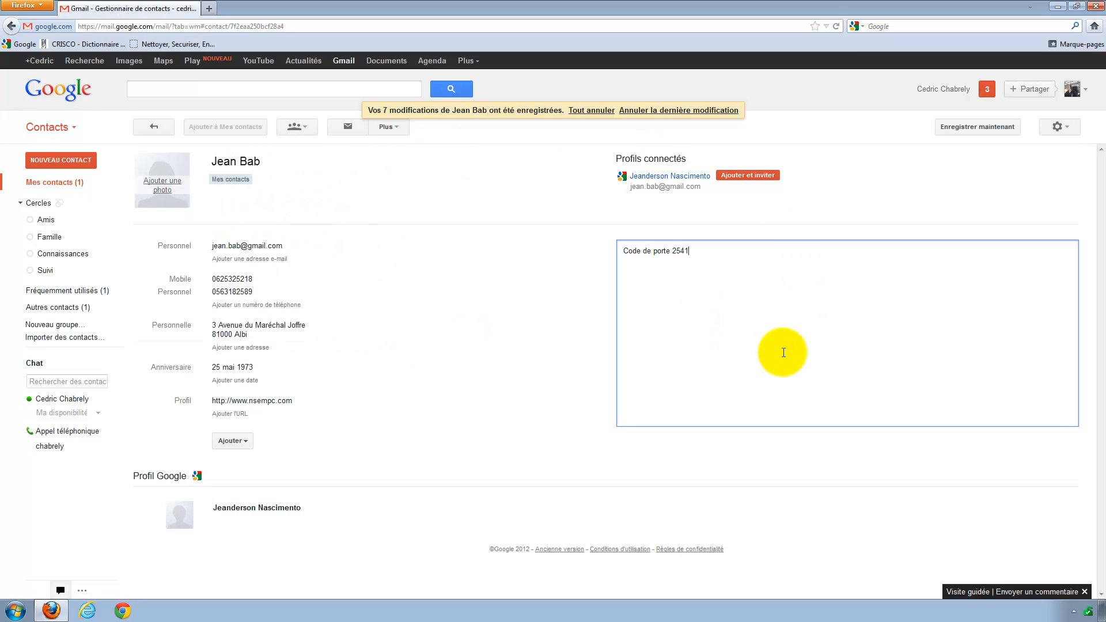
{"action": "left_click", "coordinate": [160, 185]}
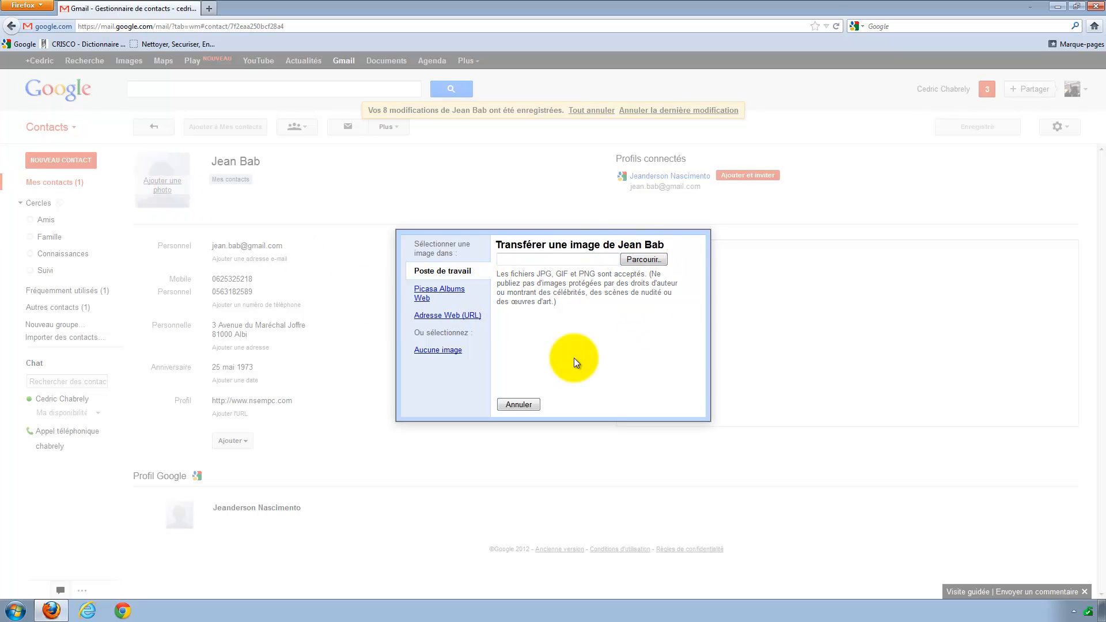
Cancel the Transférer une image dialog without uploading a picture.
{"action": "left_click", "coordinate": [421, 290]}
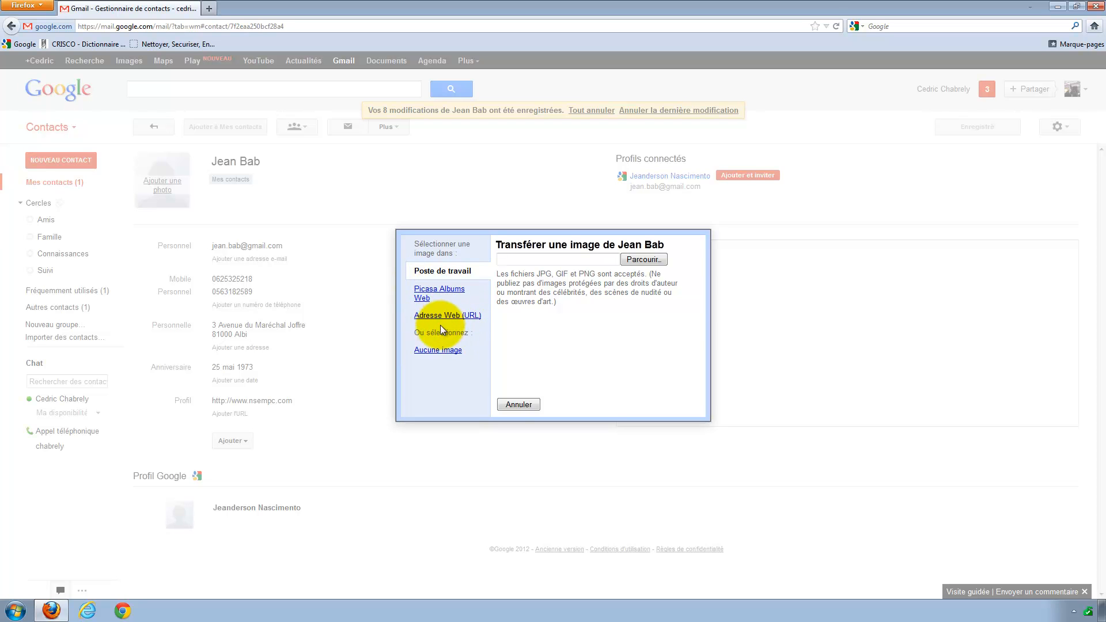
{"action": "left_click", "coordinate": [519, 405]}
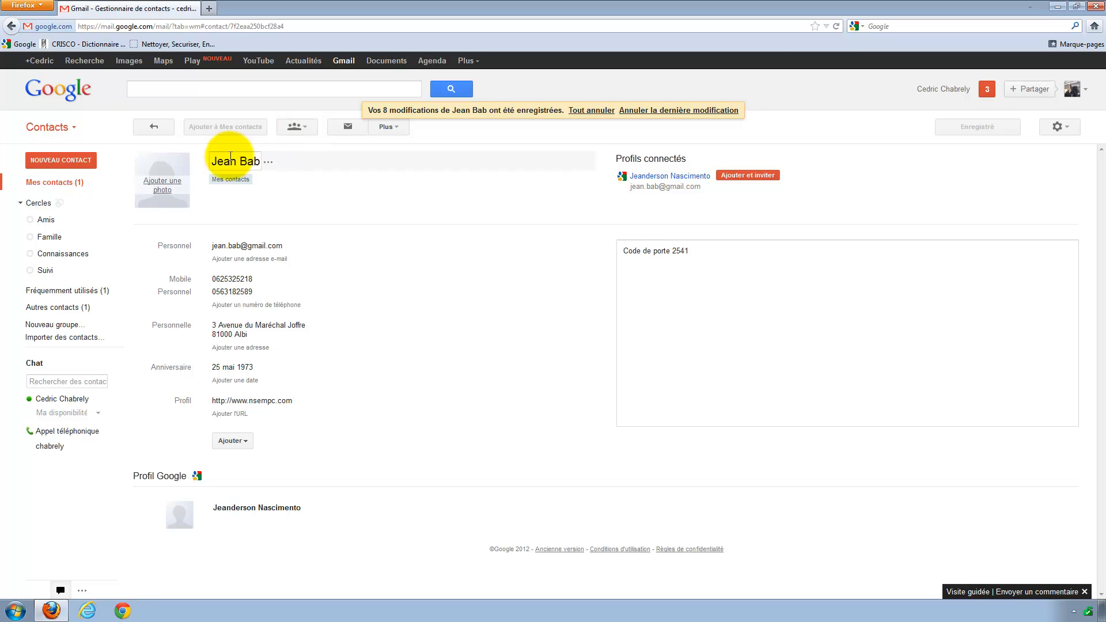
Put the contact in a new group named Poker and return to the full contact list.
{"action": "left_click", "coordinate": [305, 127]}
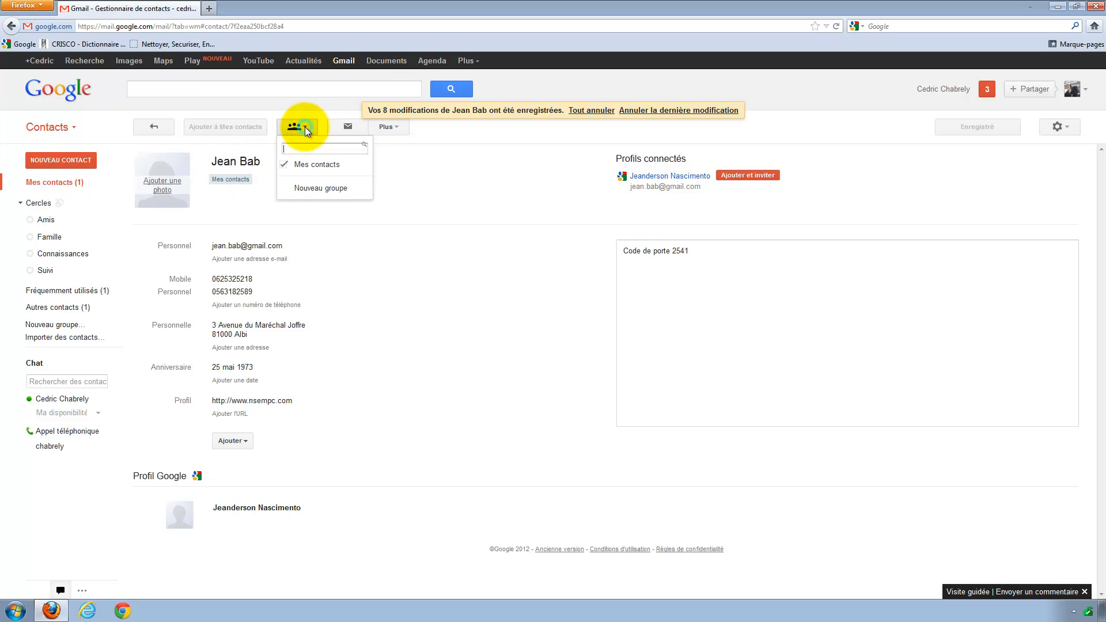
{"action": "left_click", "coordinate": [320, 188]}
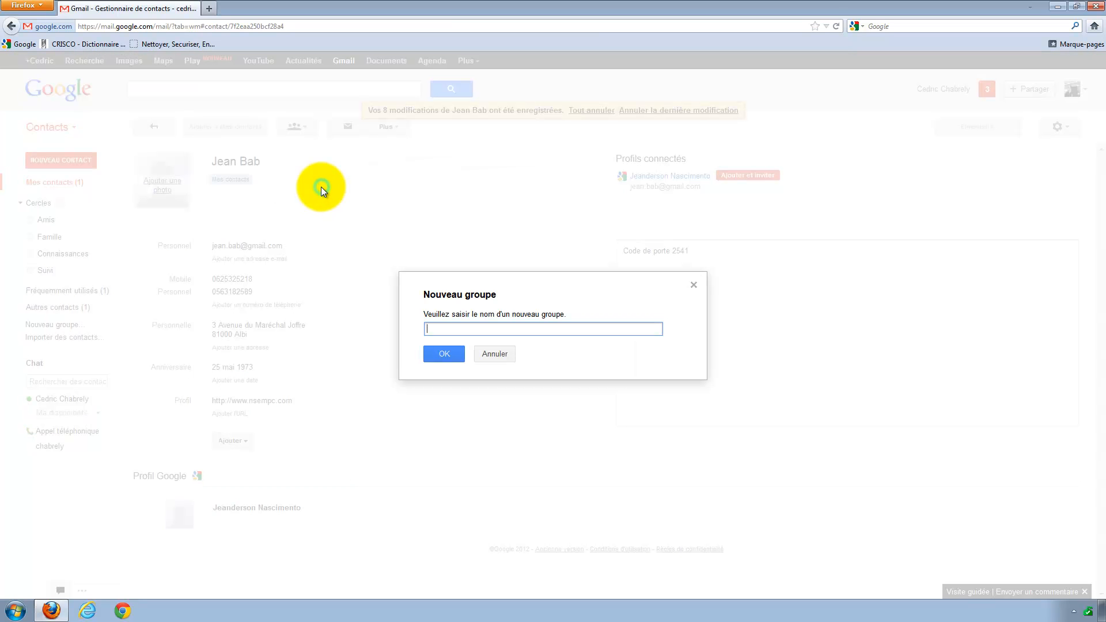
{"action": "type", "text": "P"}
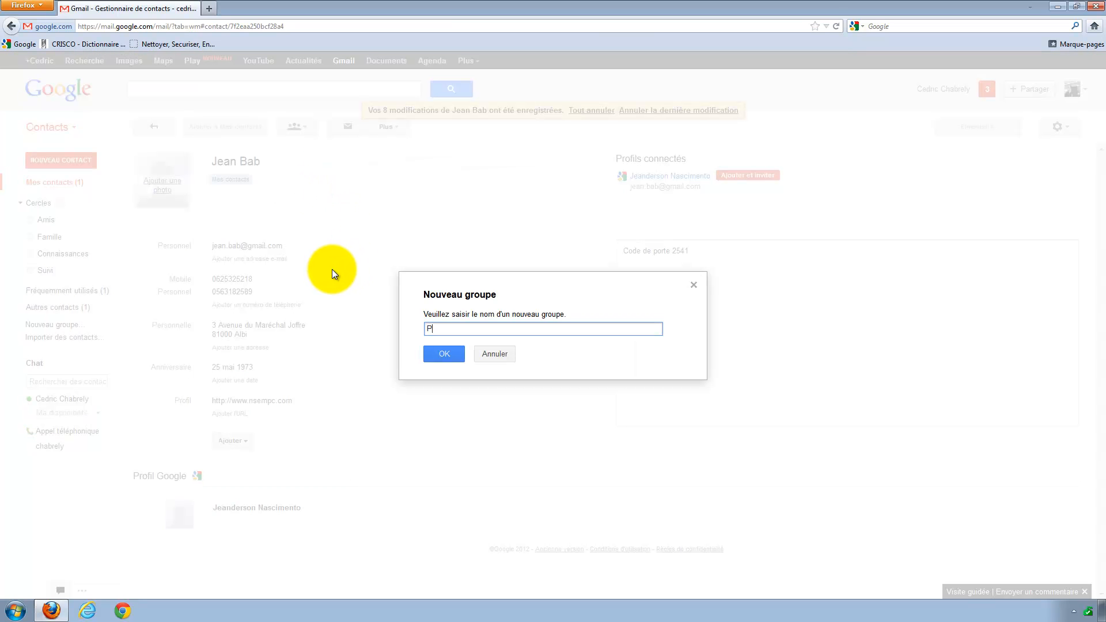
{"action": "type", "text": "oker"}
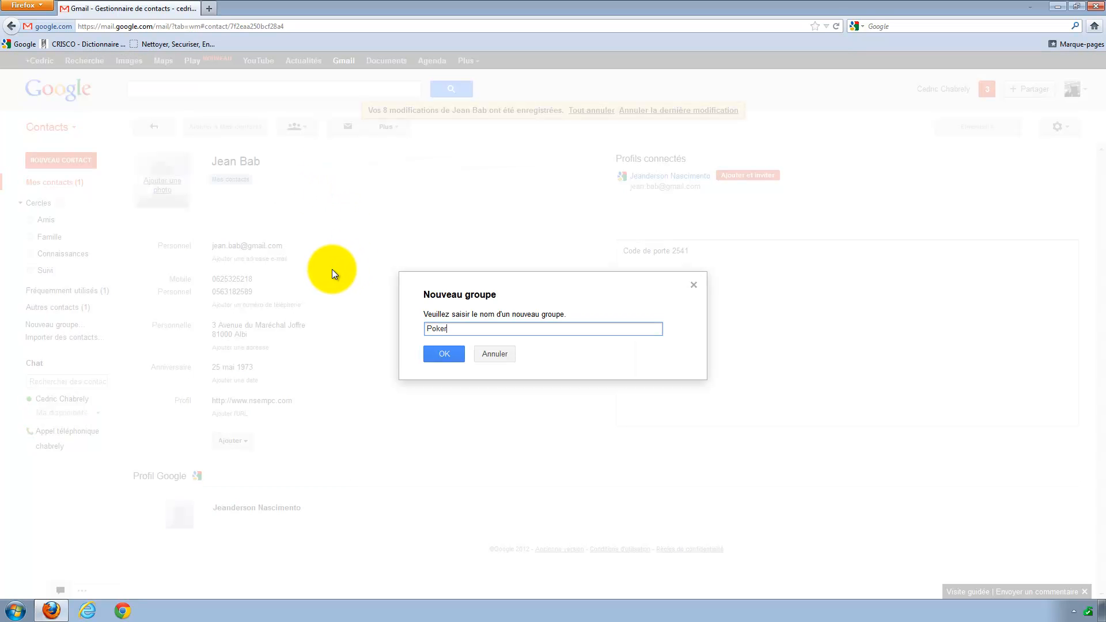
{"action": "left_click", "coordinate": [444, 353]}
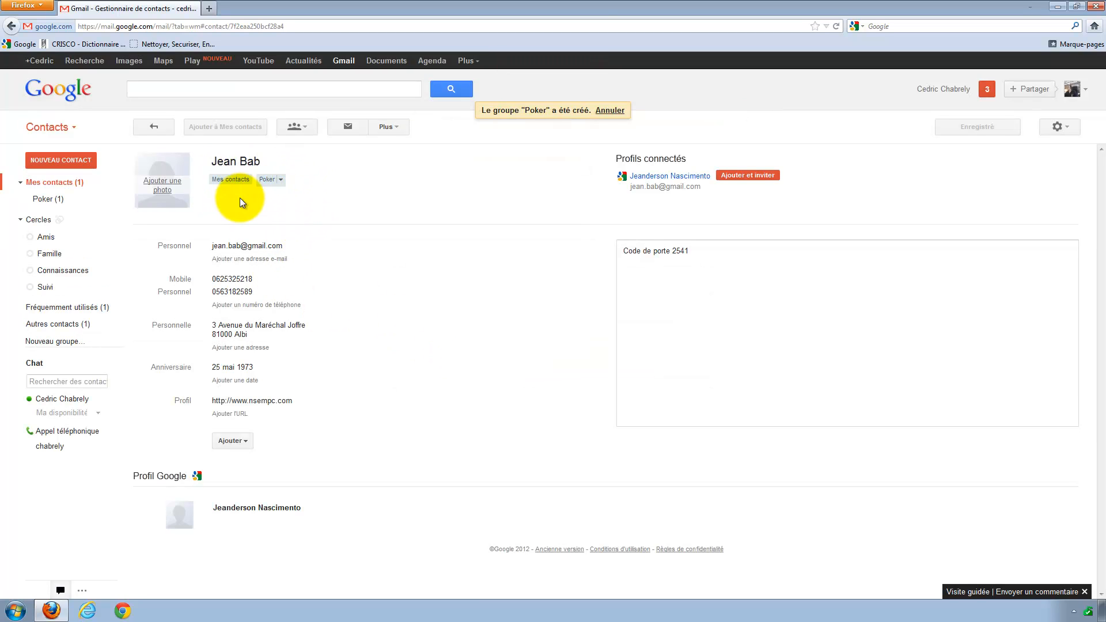
{"action": "left_click", "coordinate": [305, 127]}
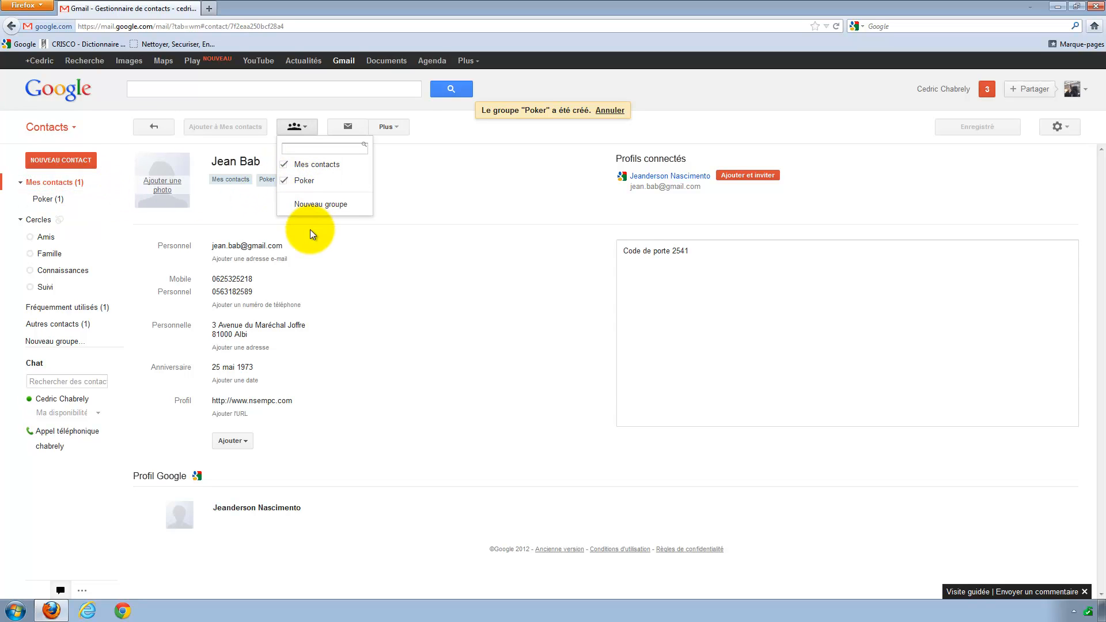
{"action": "left_click", "coordinate": [403, 284]}
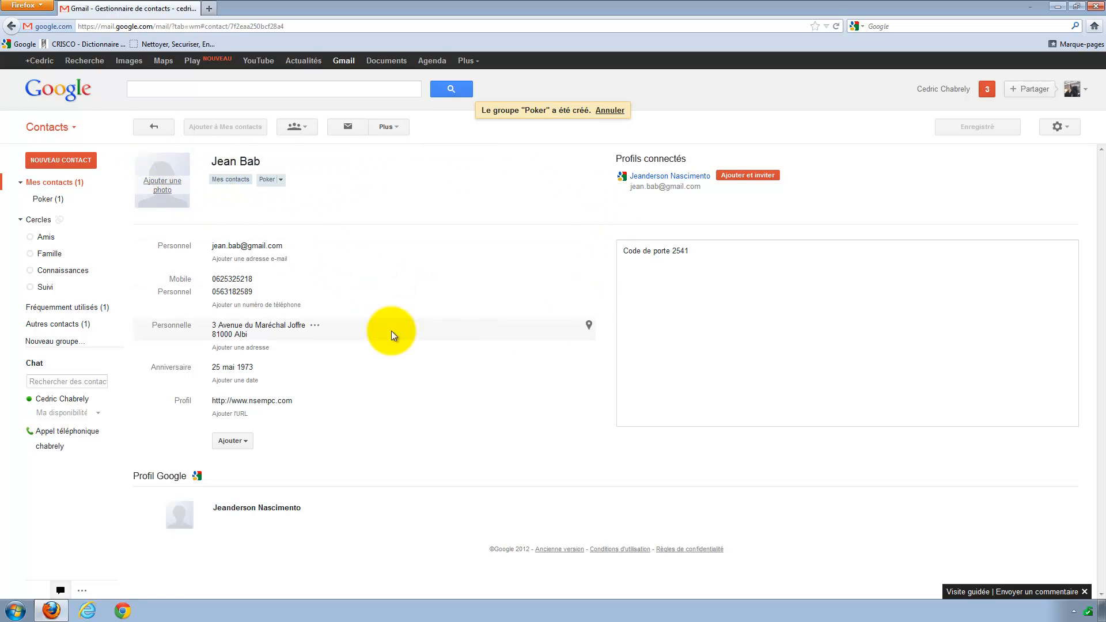
{"action": "left_click", "coordinate": [159, 127]}
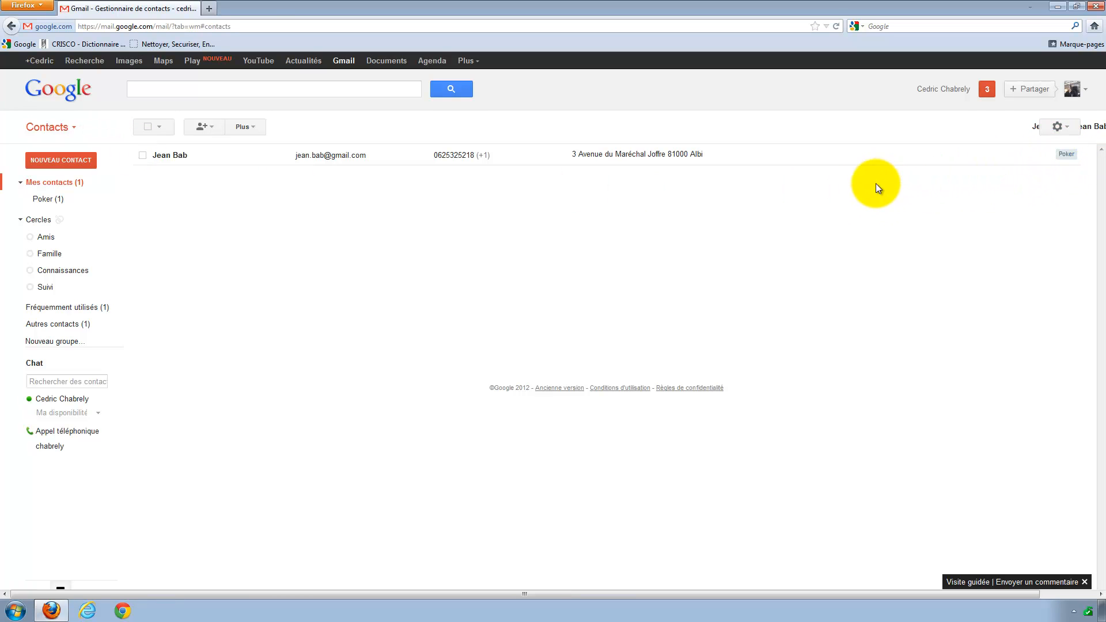
Start a new contact entry to add the three additional people.
{"action": "left_click", "coordinate": [73, 160]}
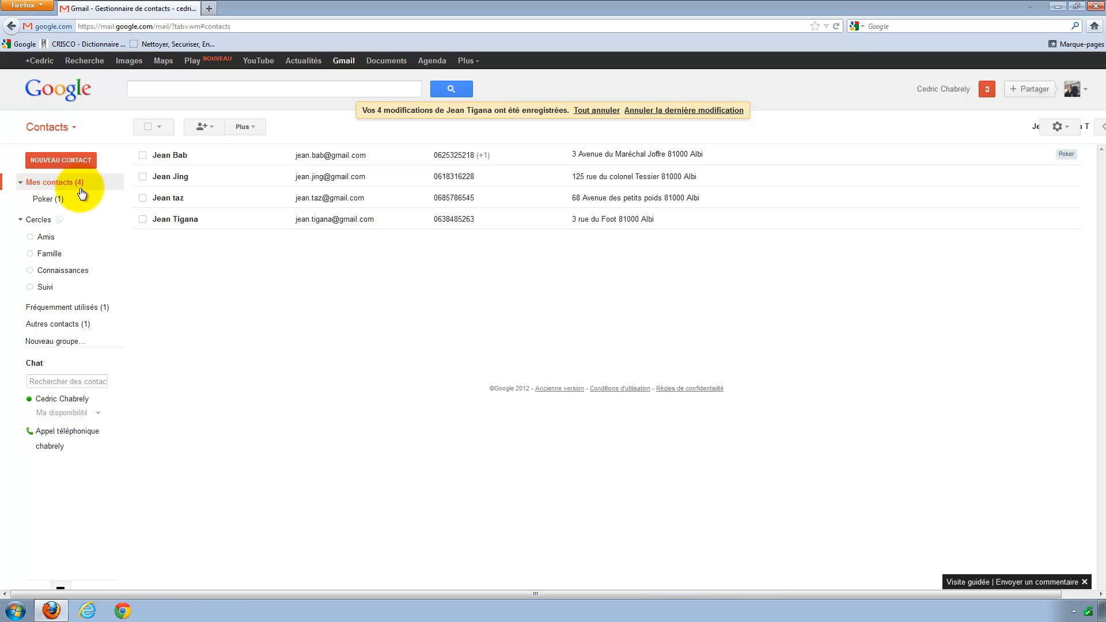
{"action": "mouse_move", "coordinate": [69, 201]}
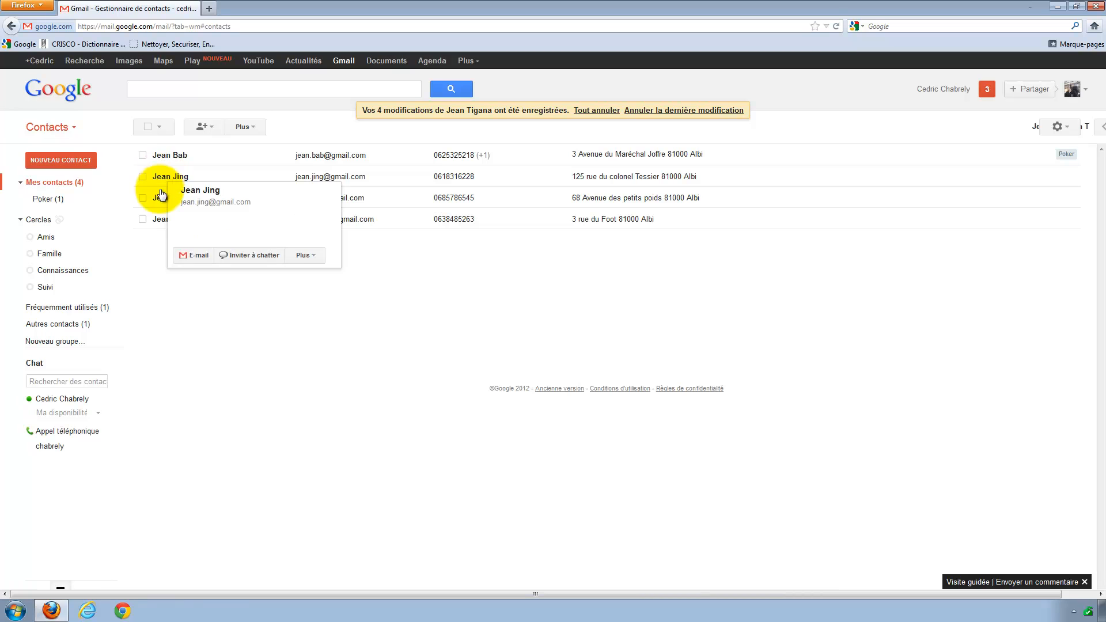
Select the second and third contacts in the list.
{"action": "left_click", "coordinate": [141, 199]}
{"action": "left_click", "coordinate": [143, 177]}
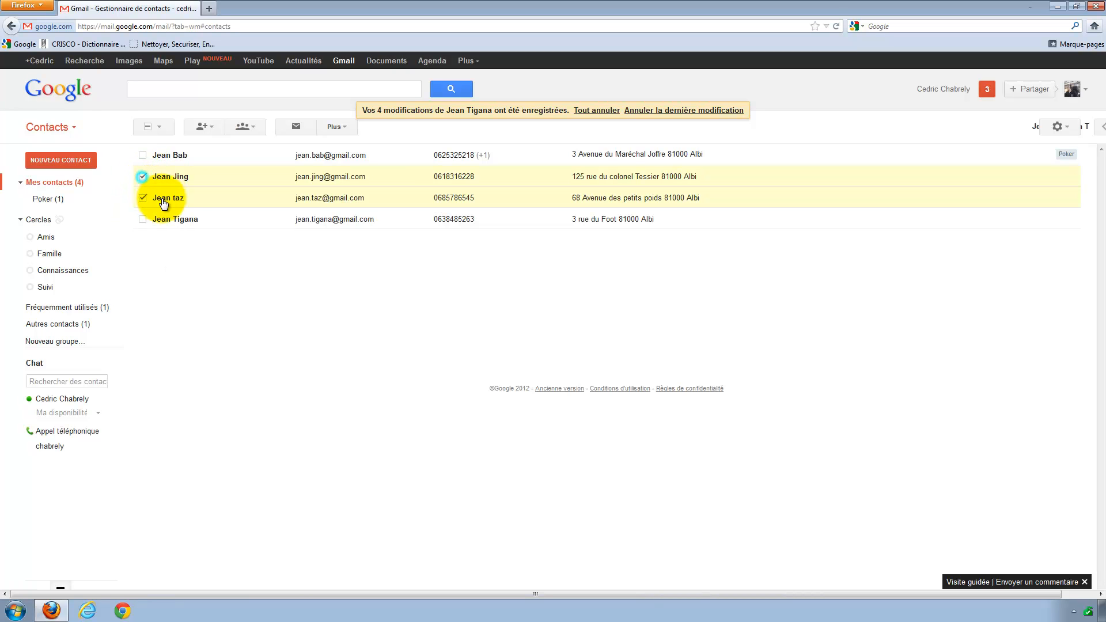
{"action": "left_click", "coordinate": [257, 125]}
{"action": "left_click", "coordinate": [257, 125]}
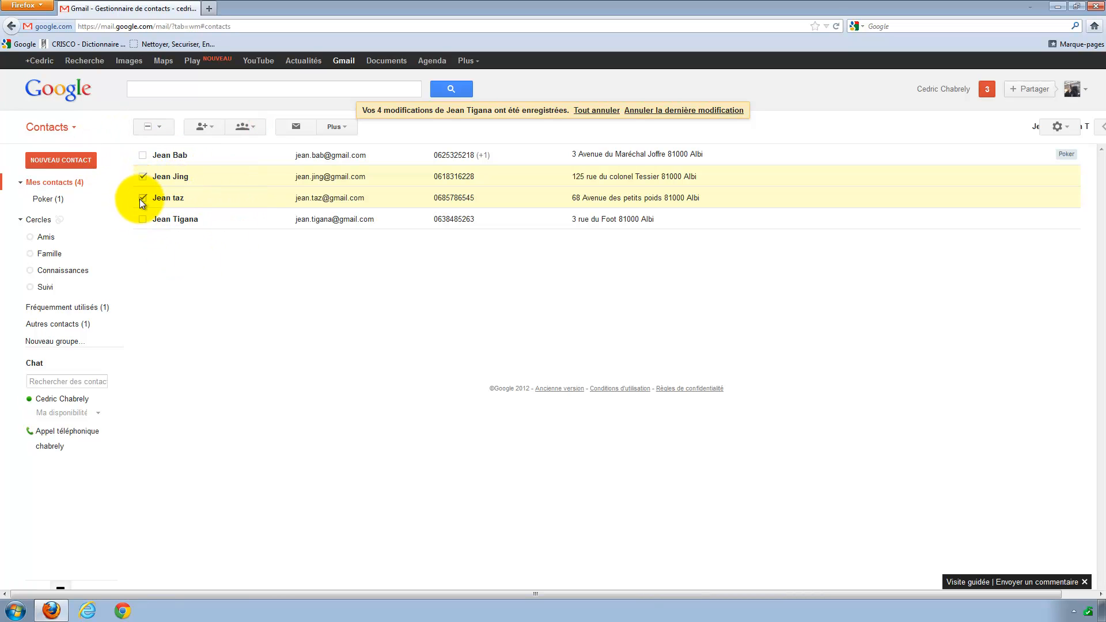
{"action": "left_click", "coordinate": [142, 178]}
{"action": "left_click", "coordinate": [143, 176]}
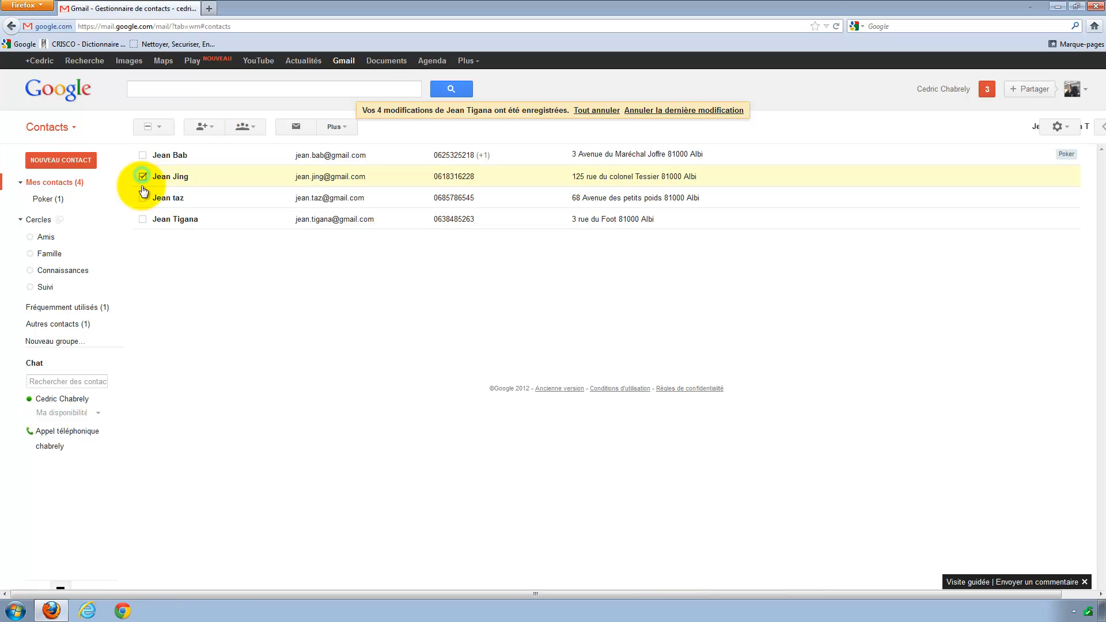
{"action": "left_click", "coordinate": [142, 198]}
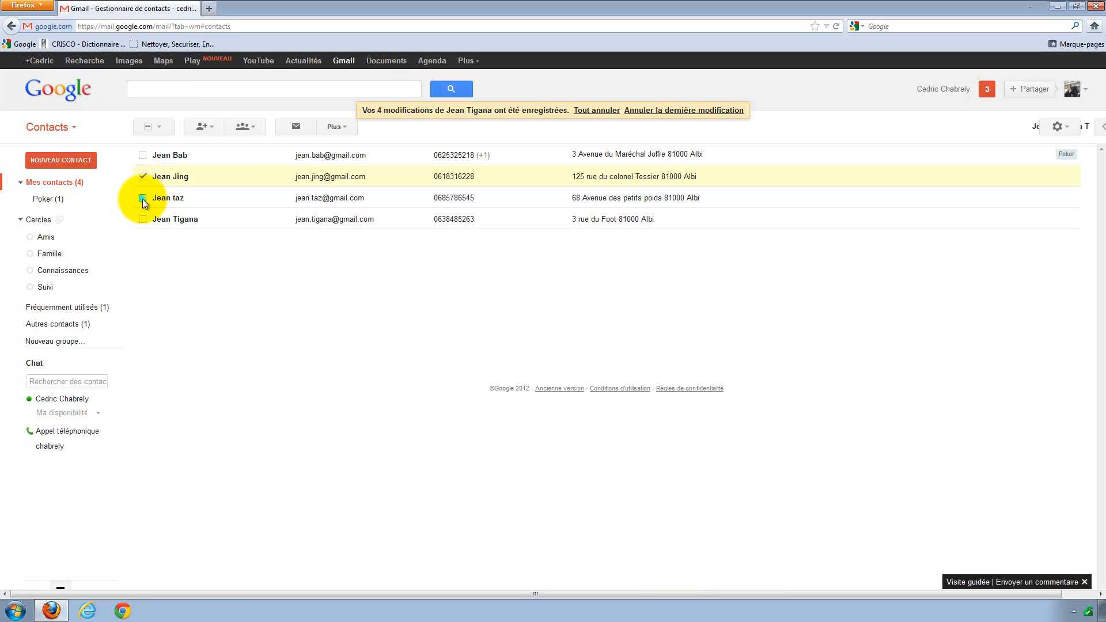
Add both selected contacts to Poker and show the Poker group's three members.
{"action": "left_click", "coordinate": [257, 127]}
{"action": "left_click", "coordinate": [234, 182]}
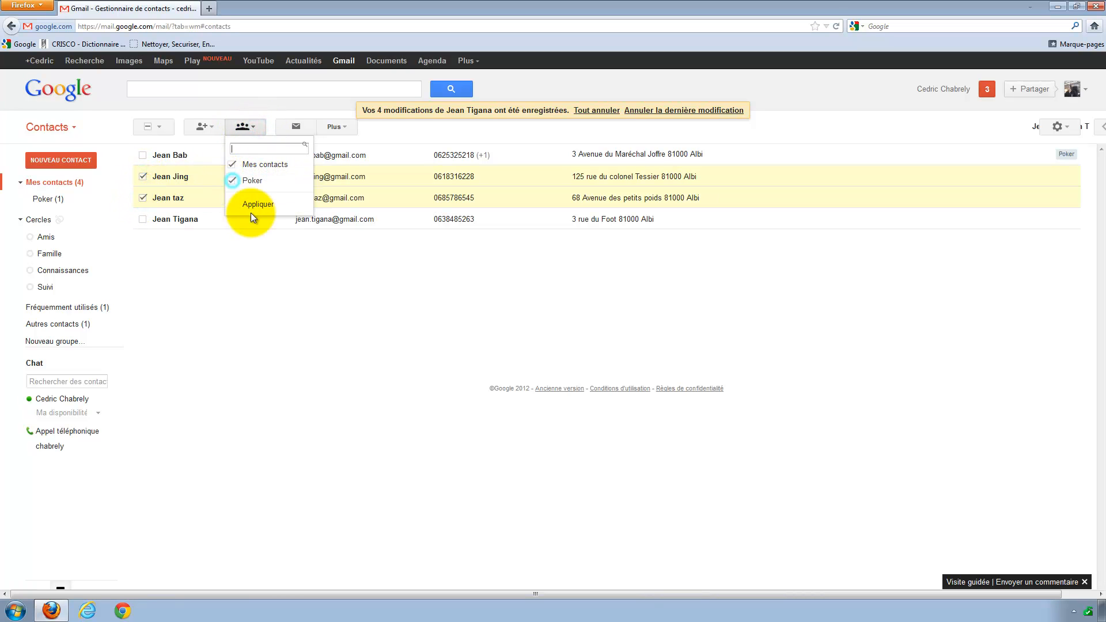
{"action": "left_click", "coordinate": [259, 207]}
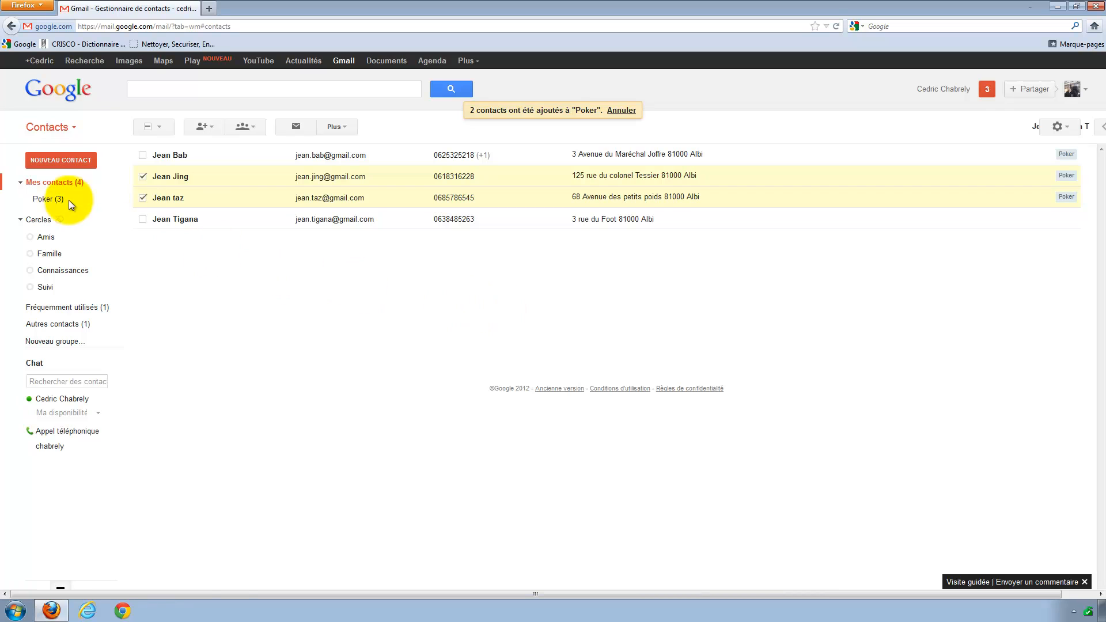
{"action": "left_click", "coordinate": [47, 203]}
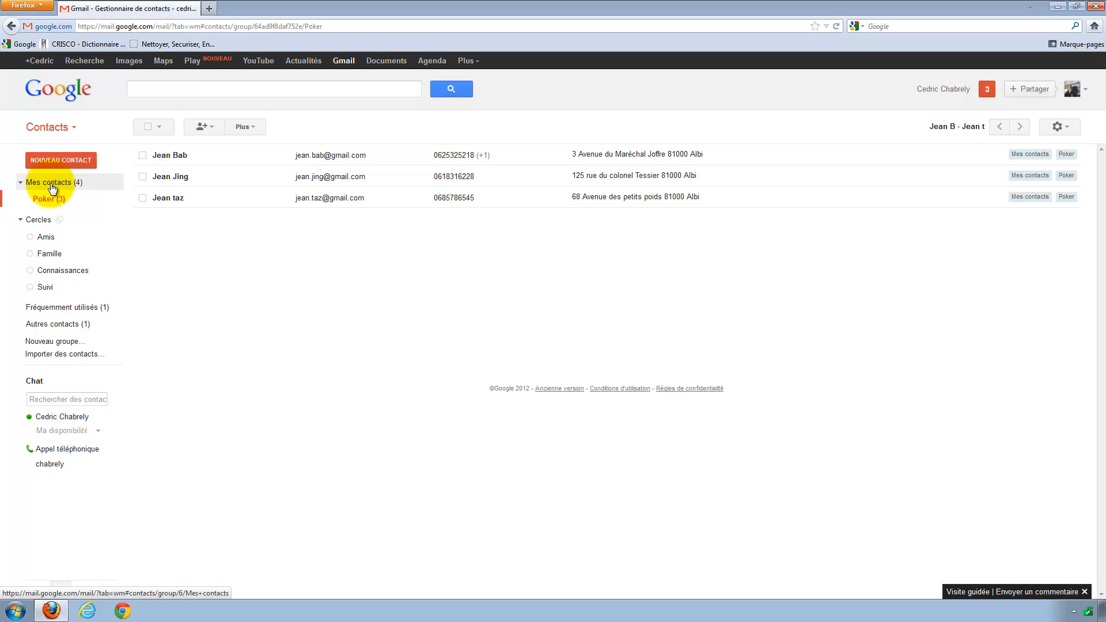
Show Mes contacts and clear the second and third contacts' selection.
{"action": "left_click", "coordinate": [52, 183]}
{"action": "left_click", "coordinate": [143, 176]}
{"action": "left_click", "coordinate": [142, 197]}
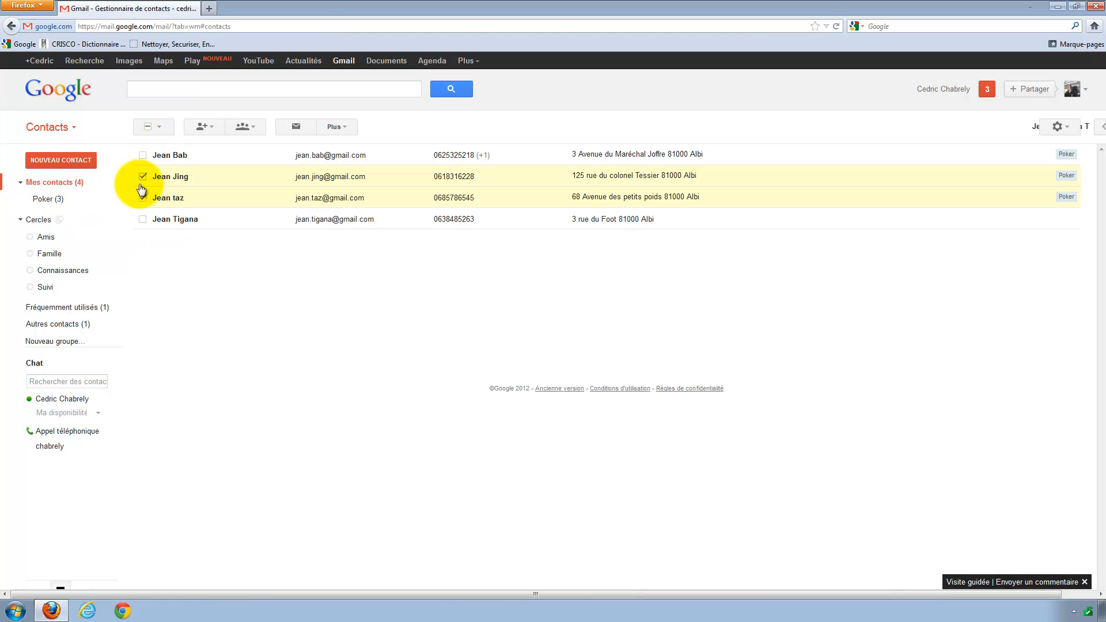
{"action": "left_click", "coordinate": [143, 176]}
{"action": "left_click", "coordinate": [142, 198]}
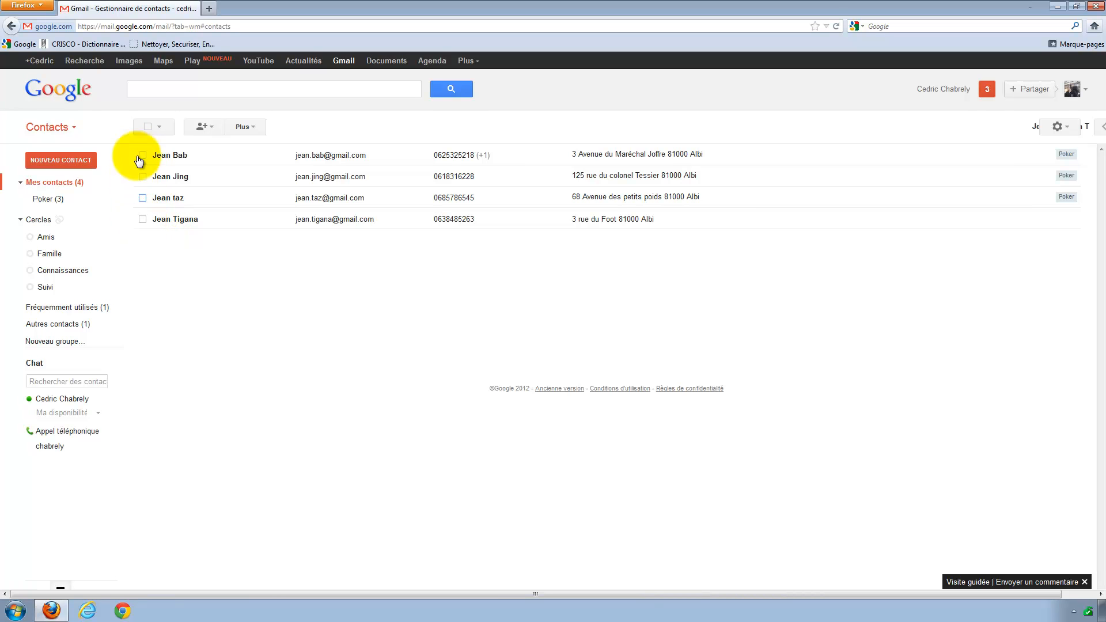
Toggle the select-all checkbox, then use its Tous and Aucun options.
{"action": "left_click", "coordinate": [147, 127]}
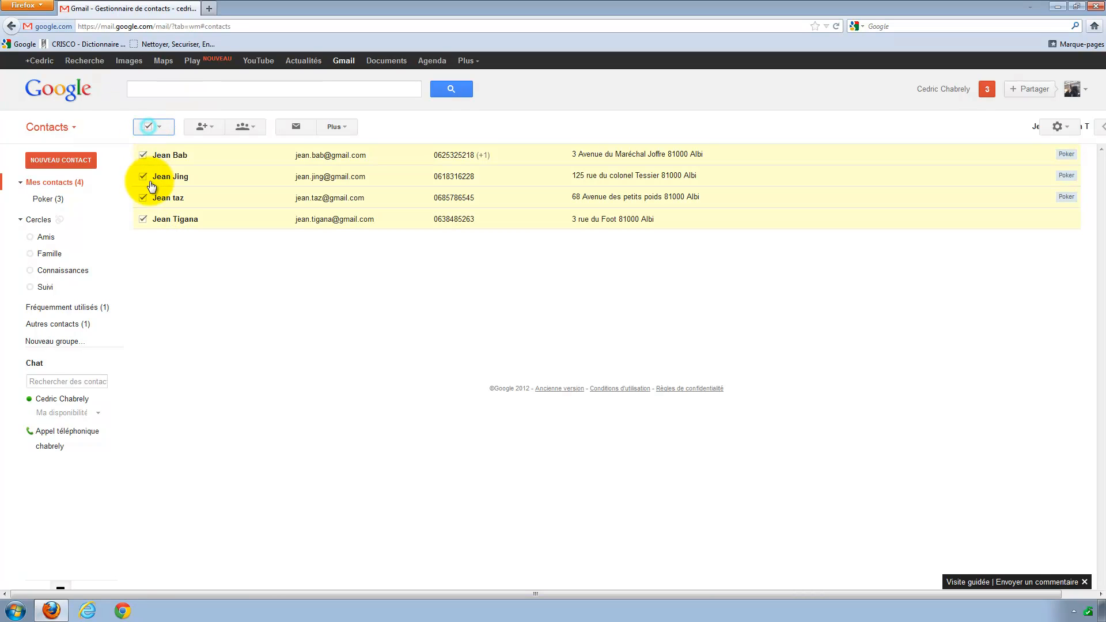
{"action": "left_click", "coordinate": [145, 126]}
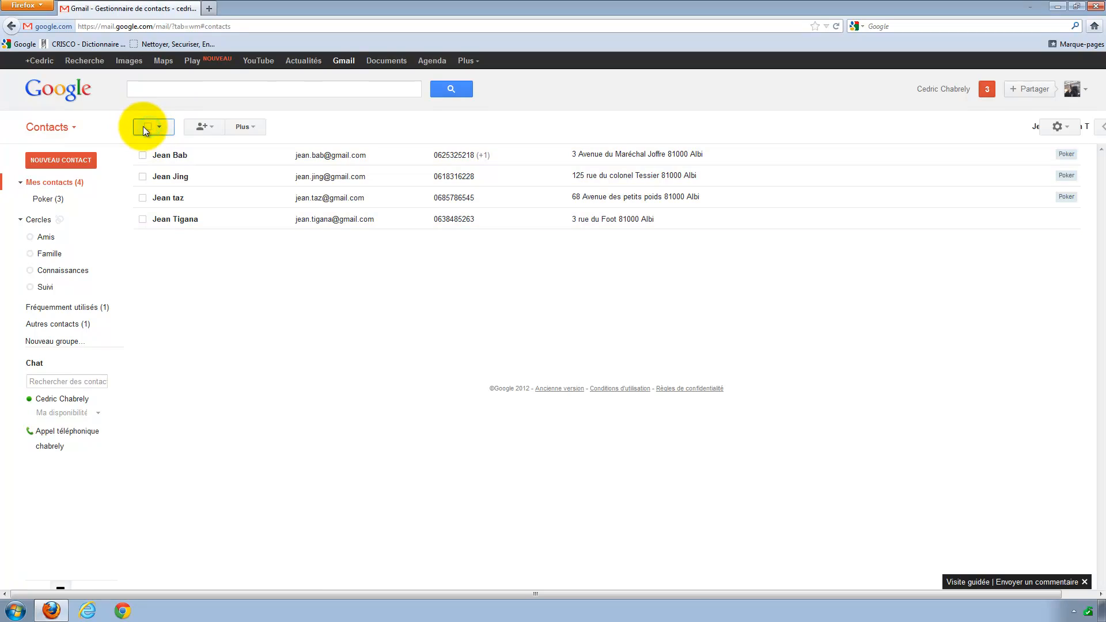
{"action": "left_click", "coordinate": [147, 128]}
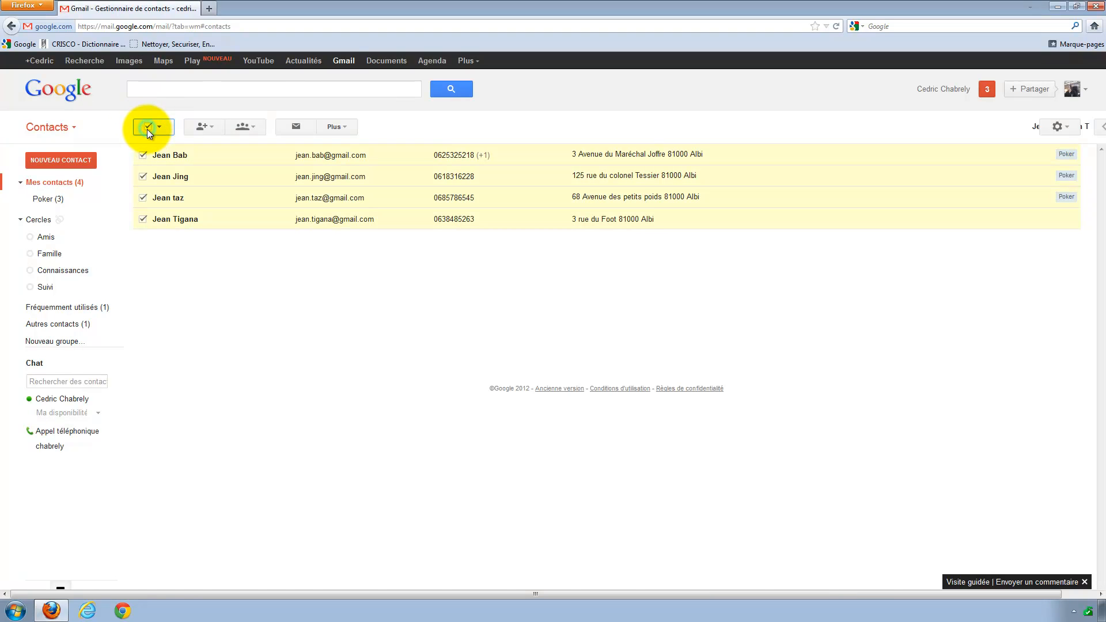
{"action": "left_click", "coordinate": [148, 128]}
{"action": "left_click", "coordinate": [155, 132]}
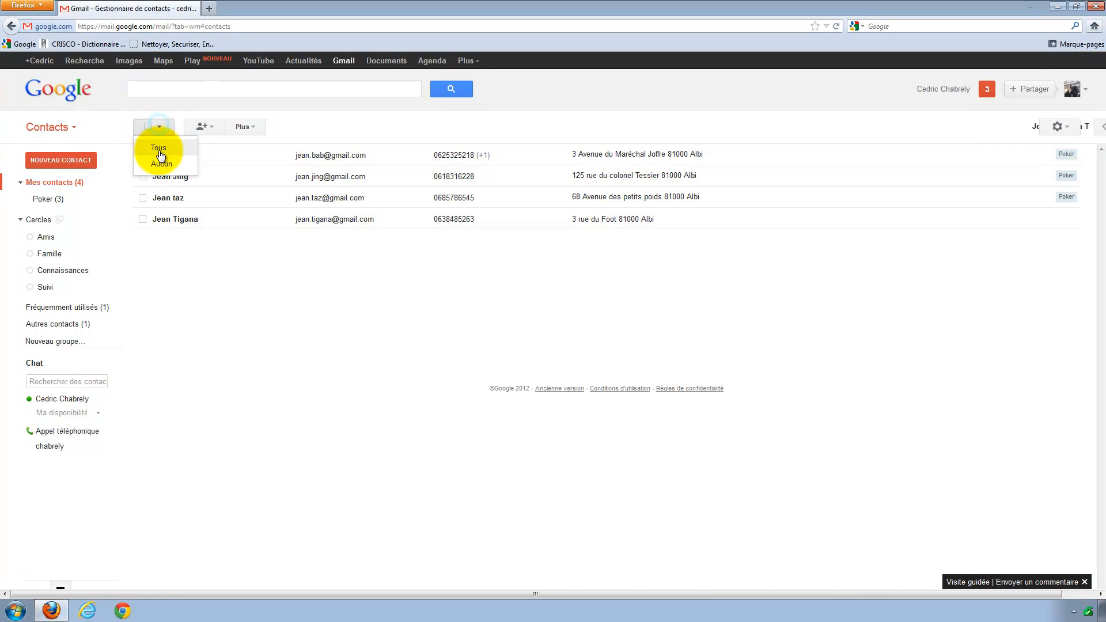
{"action": "left_click", "coordinate": [157, 143]}
{"action": "left_click", "coordinate": [159, 128]}
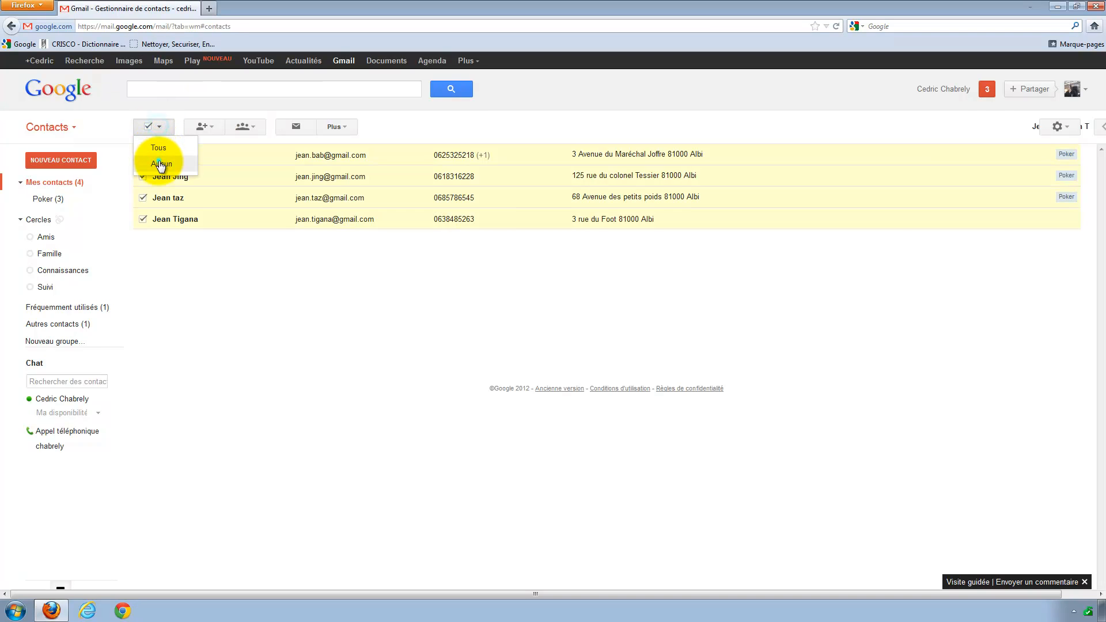
{"action": "left_click", "coordinate": [158, 162]}
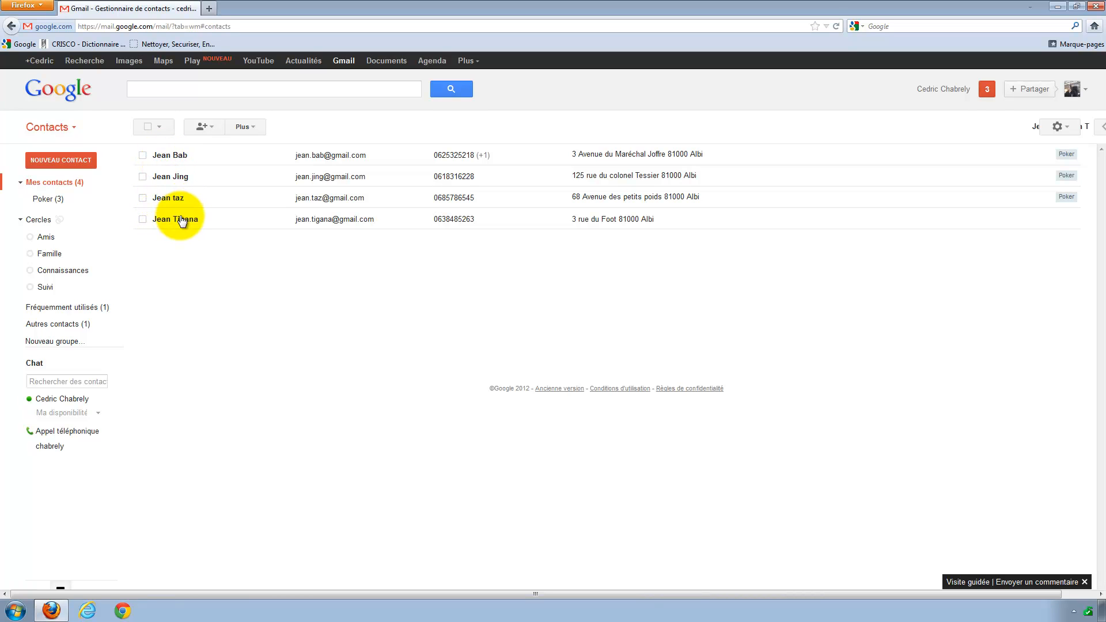
Open the third contact's details and close the 'Toujours à jour' tip.
{"action": "left_click", "coordinate": [176, 198]}
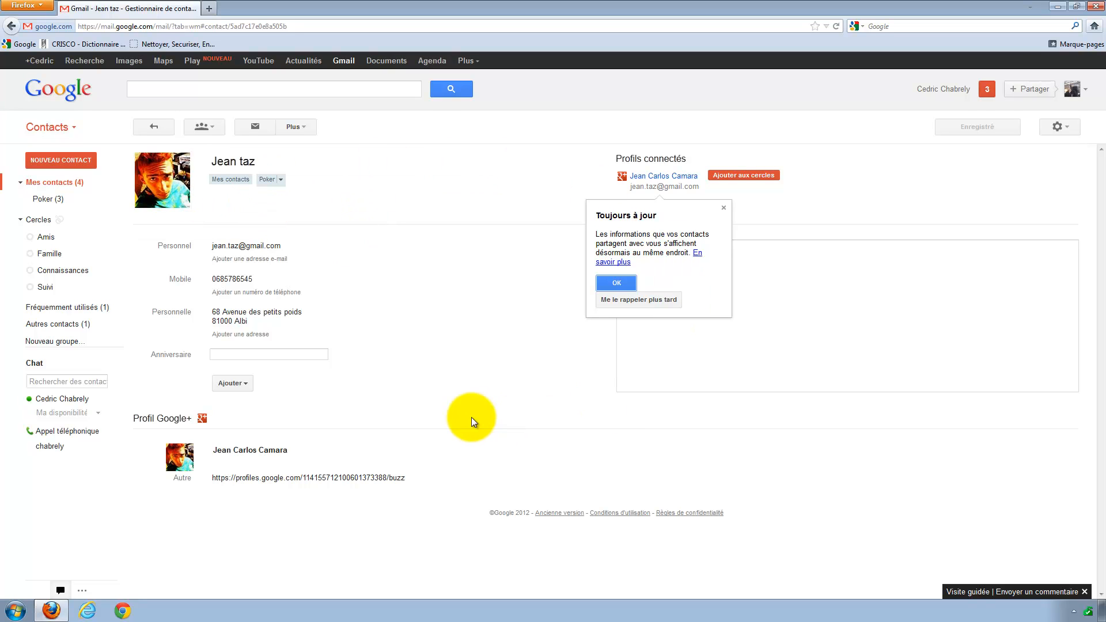
{"action": "left_click", "coordinate": [723, 207]}
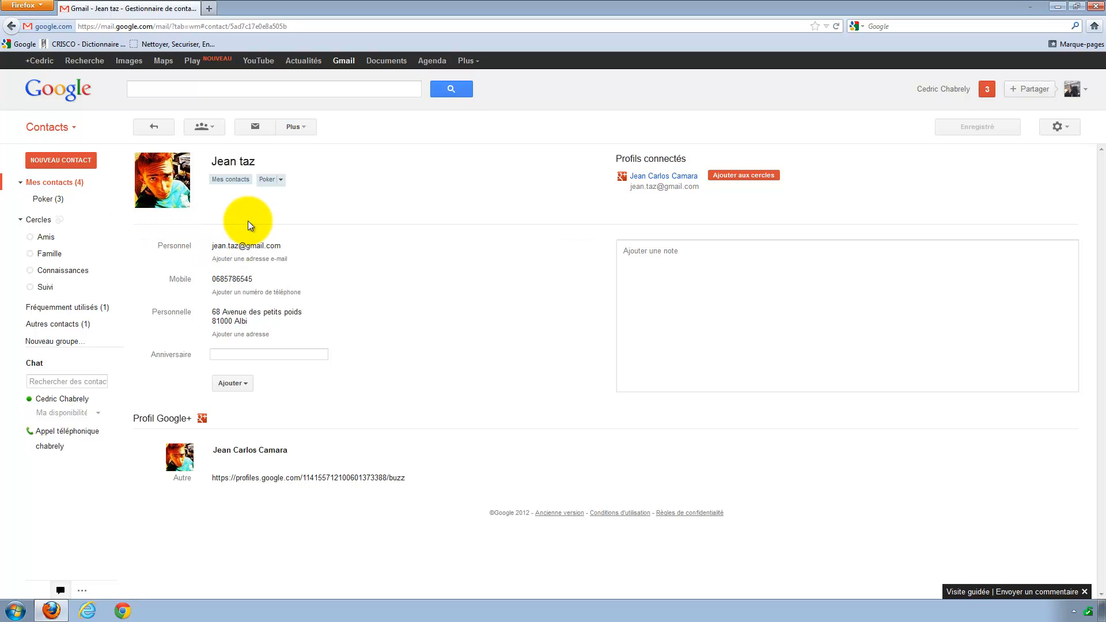
Create a new contact, entering its first name and last name, and save it.
{"action": "left_click", "coordinate": [64, 160]}
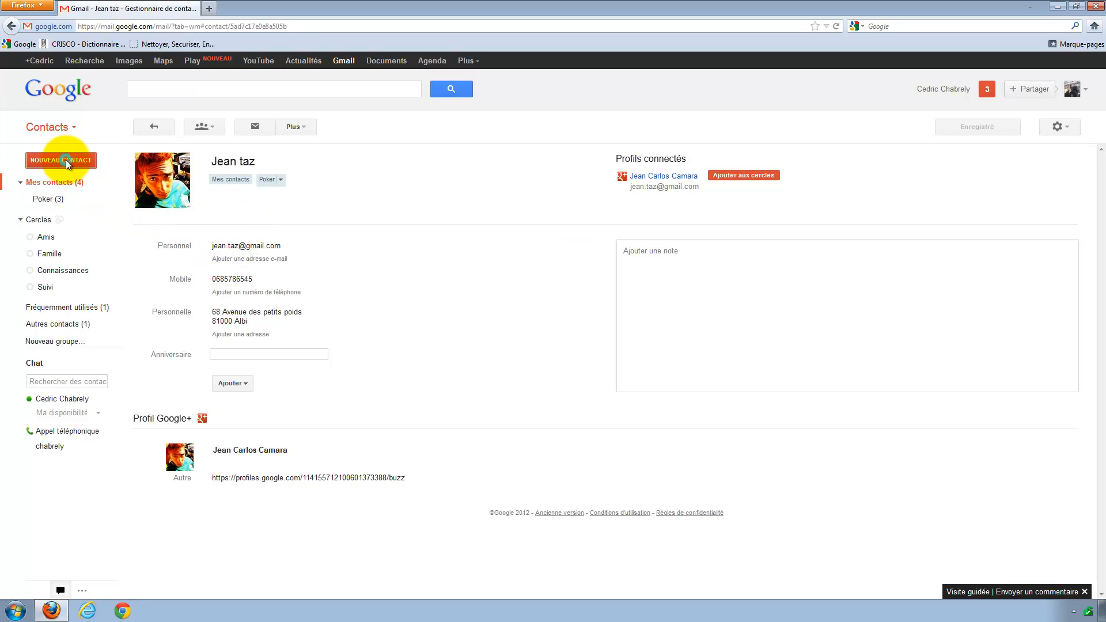
{"action": "left_click", "coordinate": [303, 163]}
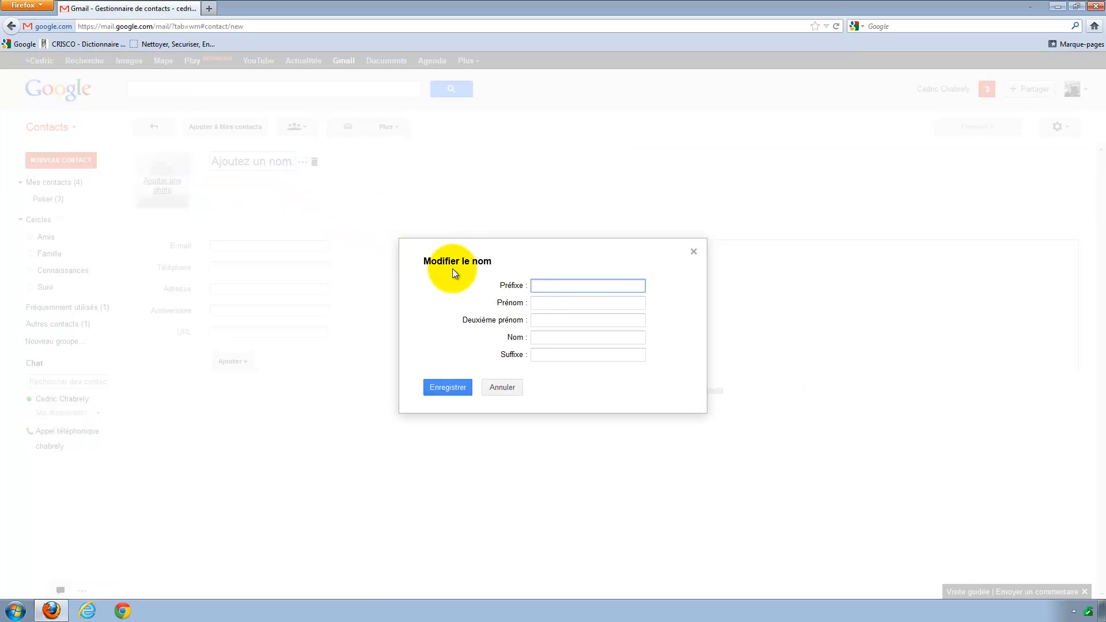
{"action": "left_click", "coordinate": [545, 301]}
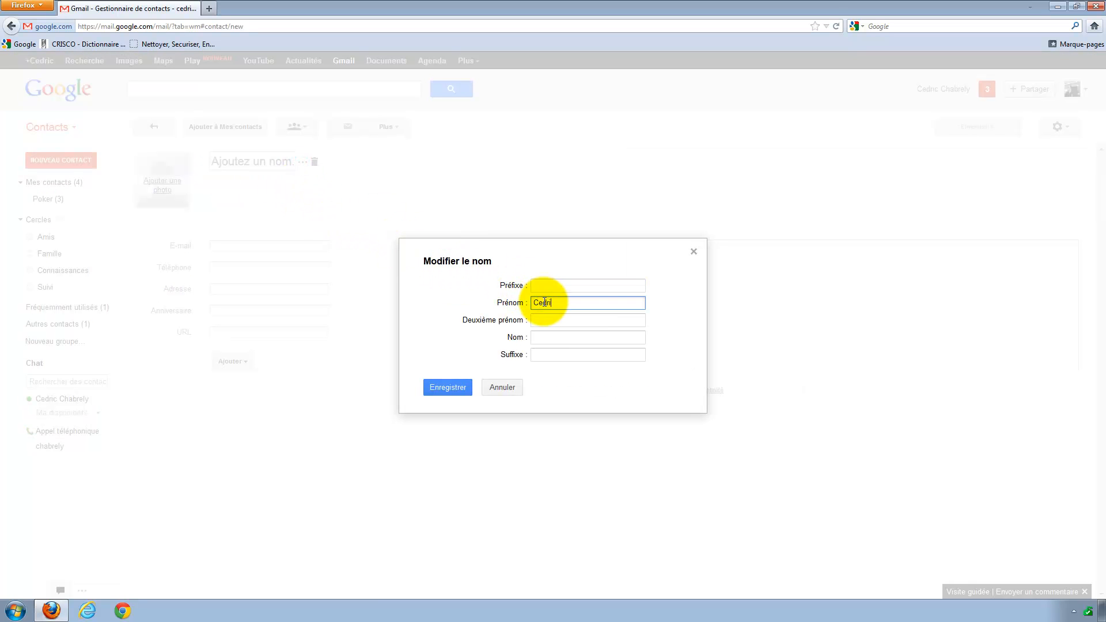
{"action": "key", "text": "Tab"}
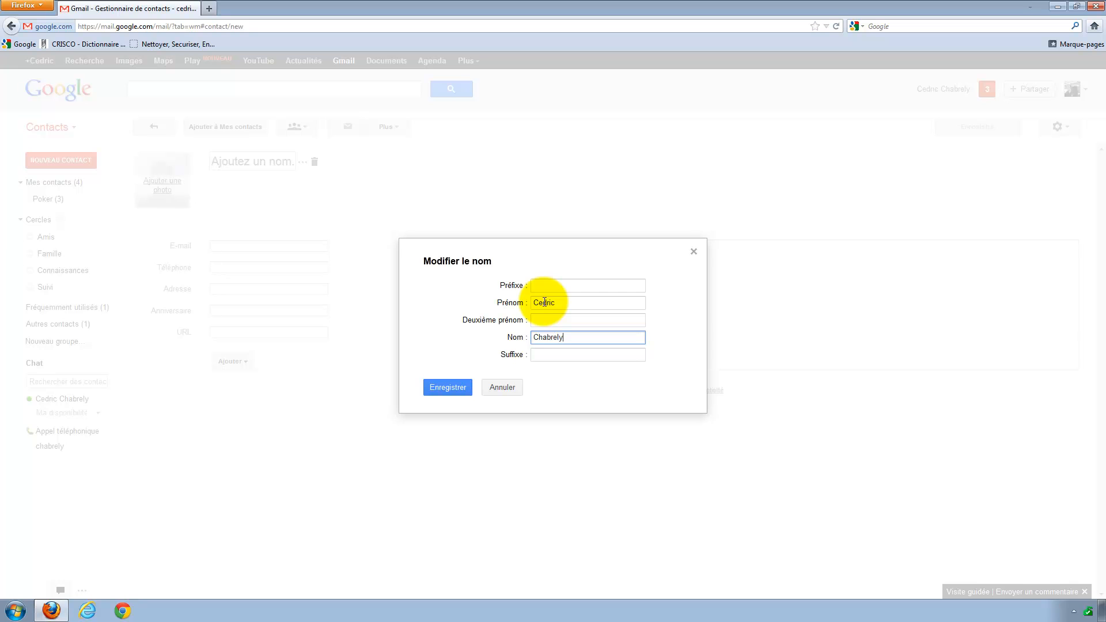
{"action": "key", "text": "Tab"}
{"action": "left_click", "coordinate": [444, 389]}
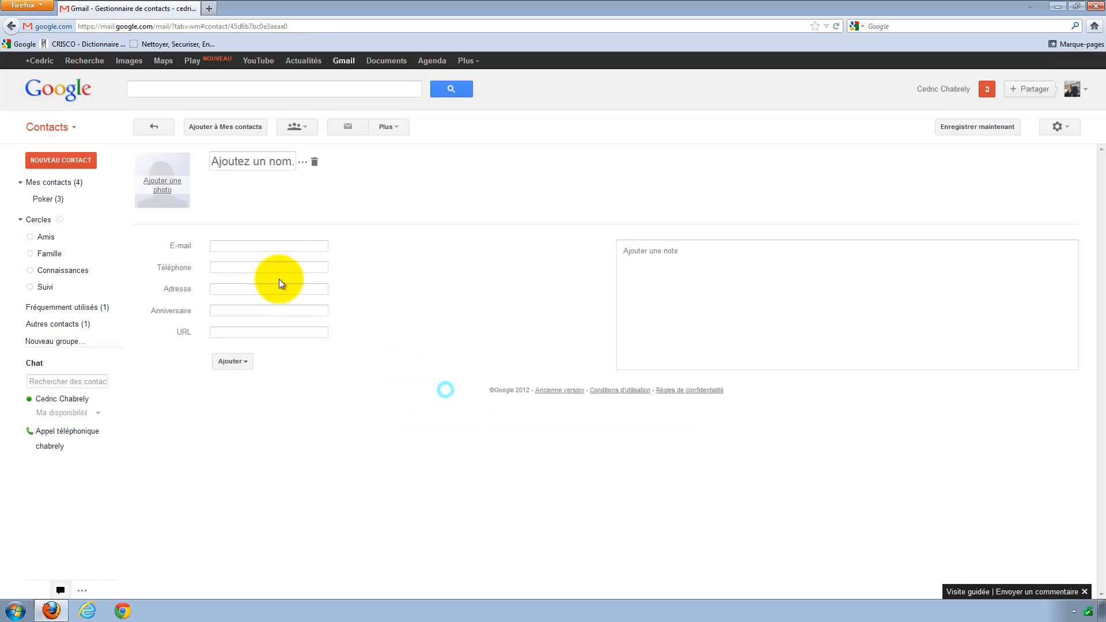
Add the contact's Gmail address.
{"action": "left_click", "coordinate": [221, 245]}
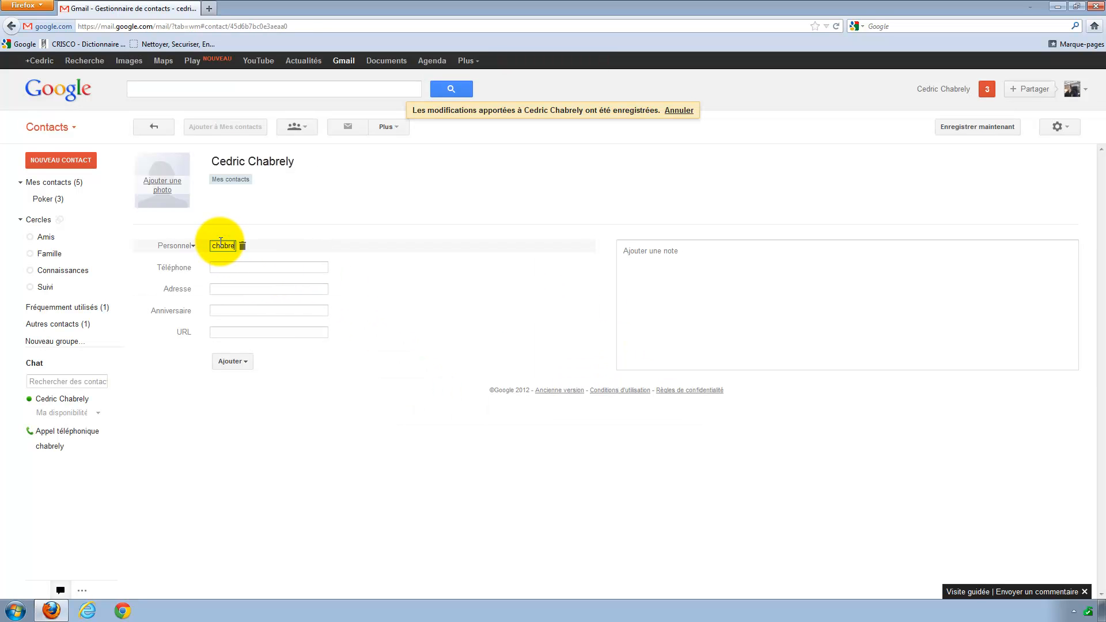
{"action": "left_click", "coordinate": [218, 268]}
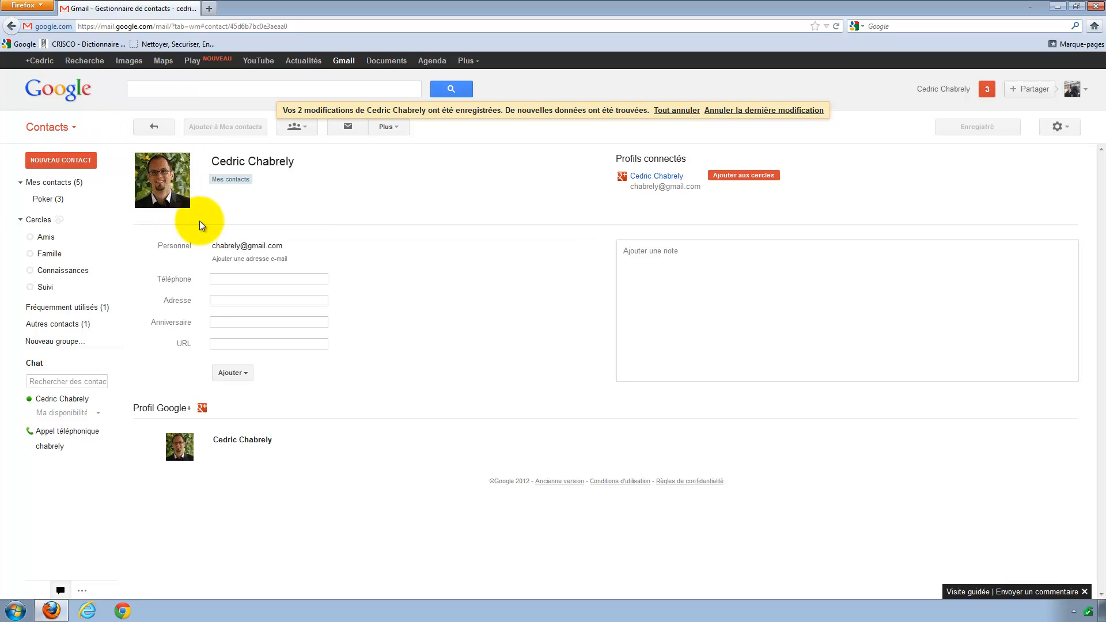
Enter the contact's mobile number, street address and birthday.
{"action": "left_click", "coordinate": [247, 279]}
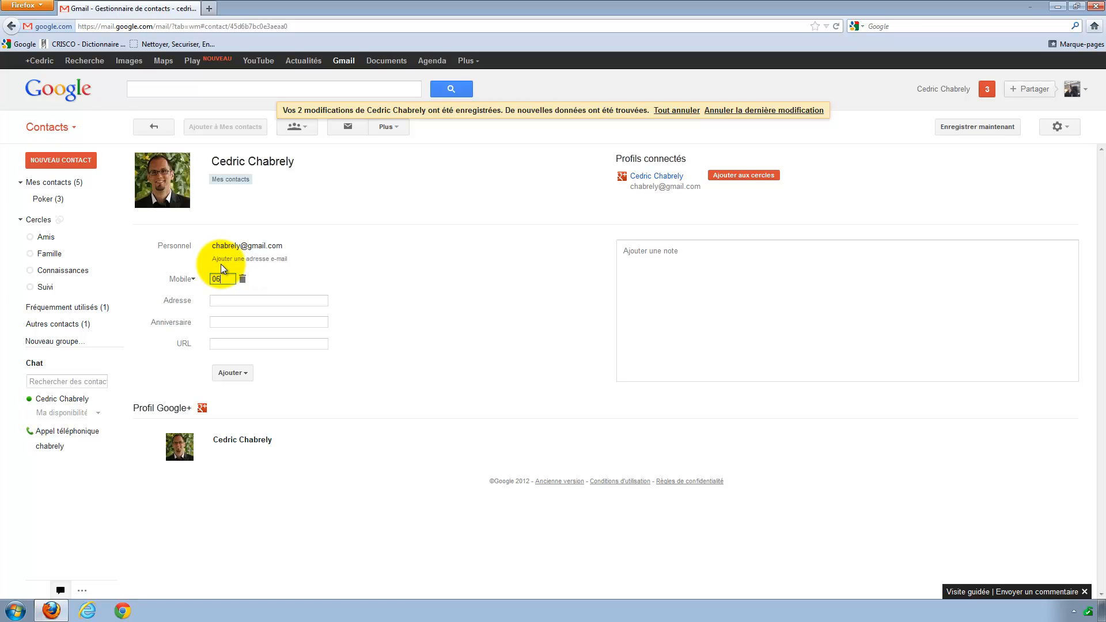
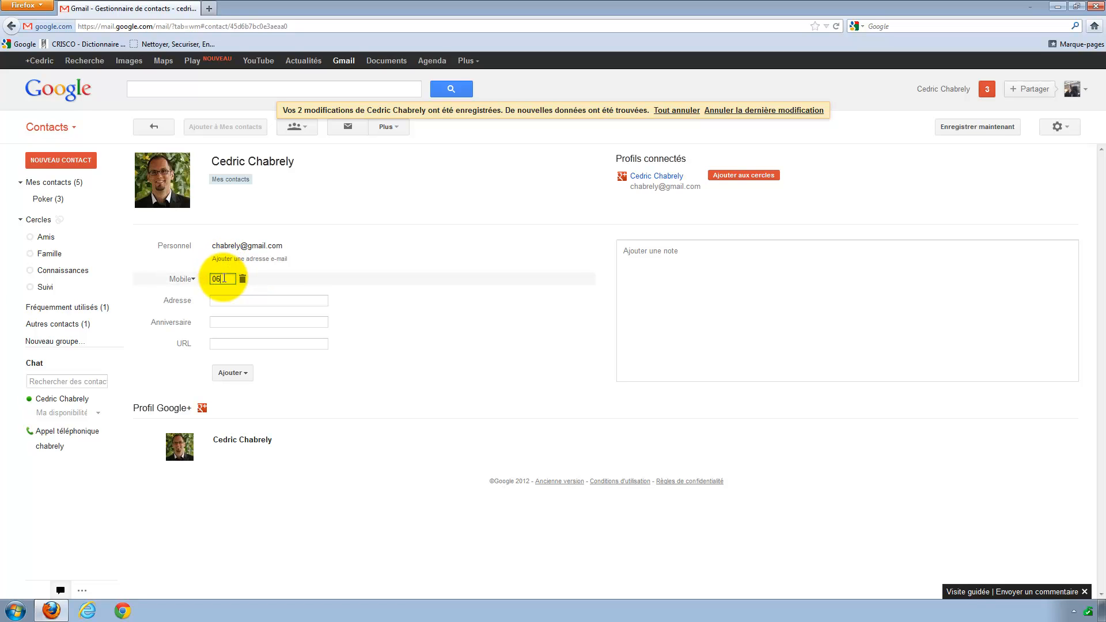
{"action": "left_click", "coordinate": [225, 300]}
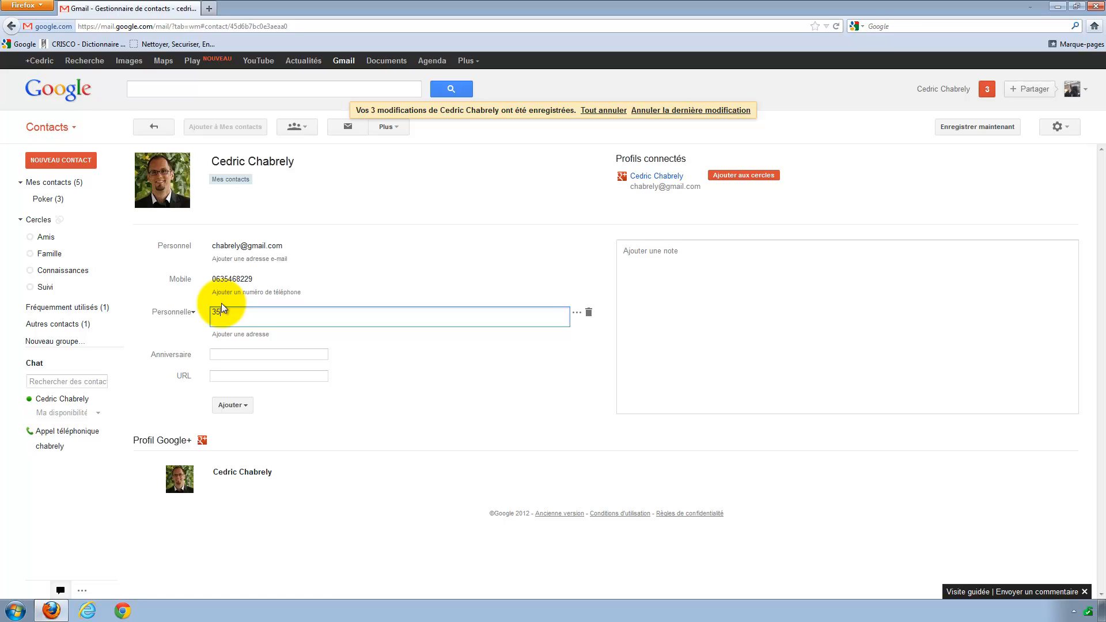
{"action": "left_click", "coordinate": [235, 354]}
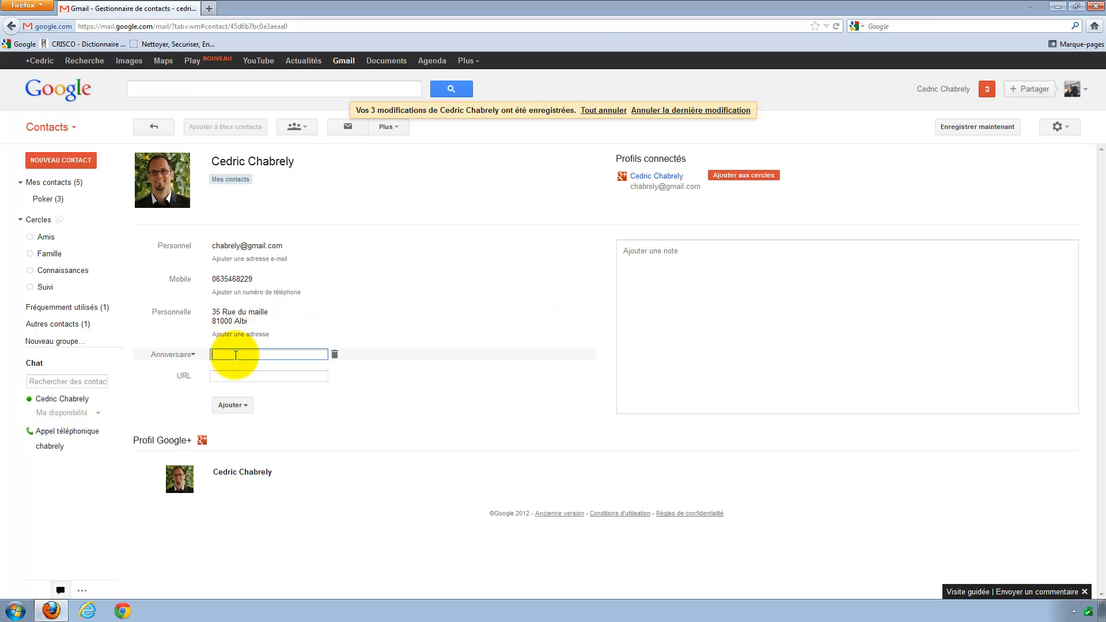
{"action": "type", "text": "25 M"}
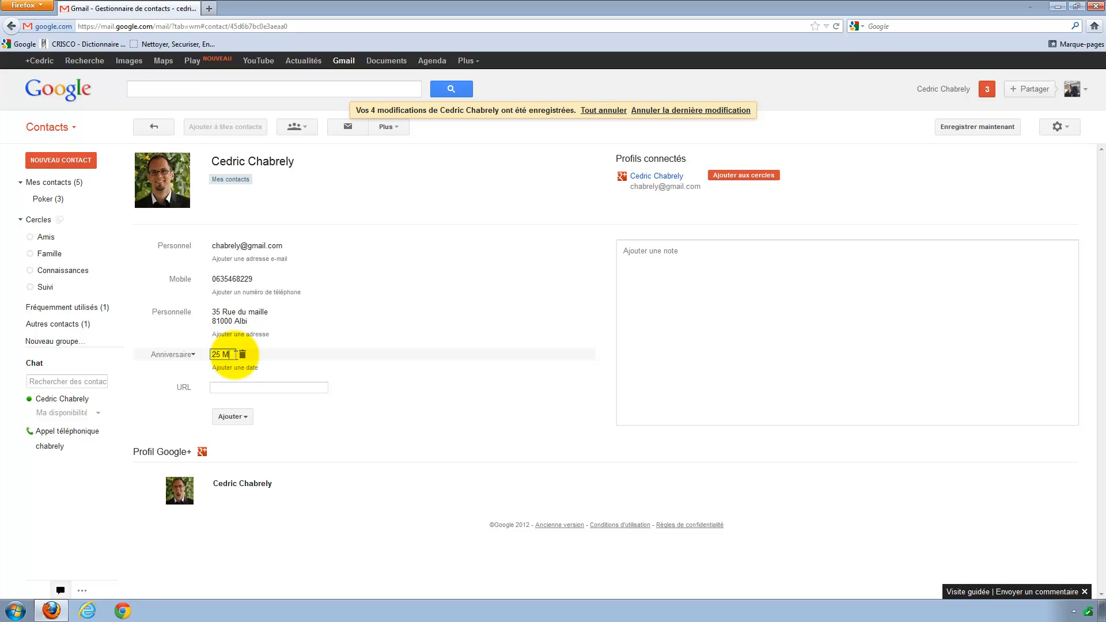
{"action": "type", "text": "ai 1973"}
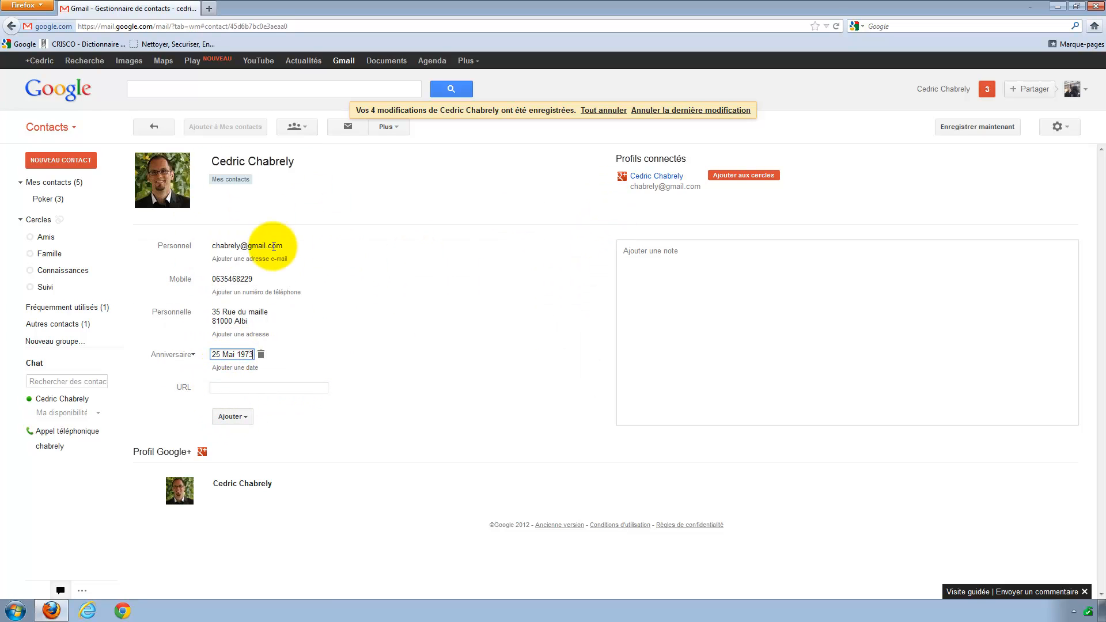
Put the open contact in the Poker group.
{"action": "left_click", "coordinate": [306, 127]}
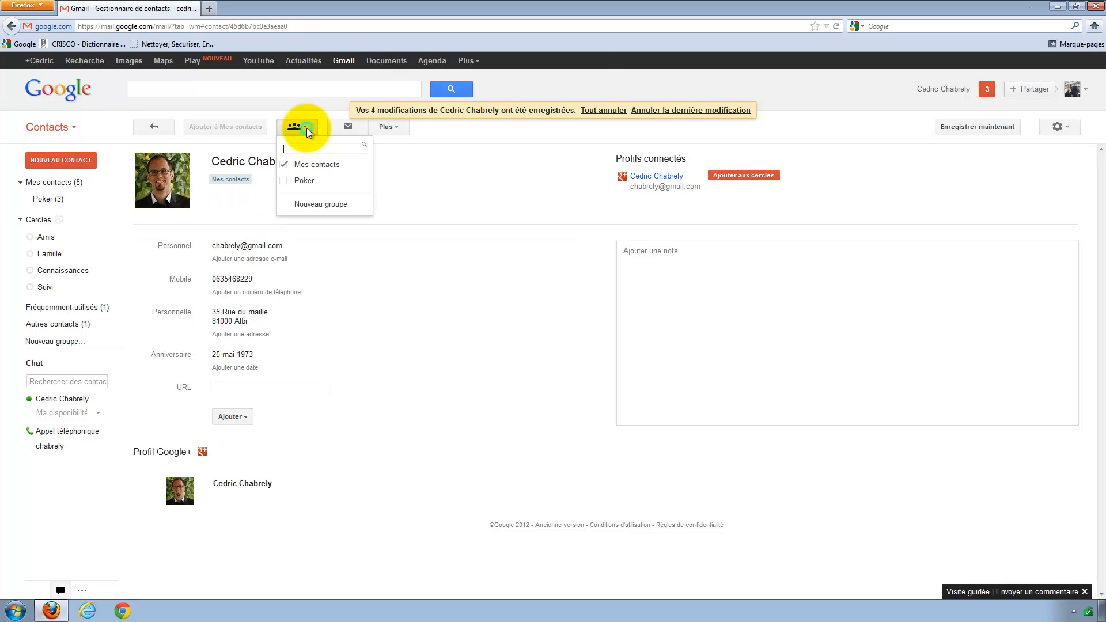
{"action": "left_click", "coordinate": [285, 182]}
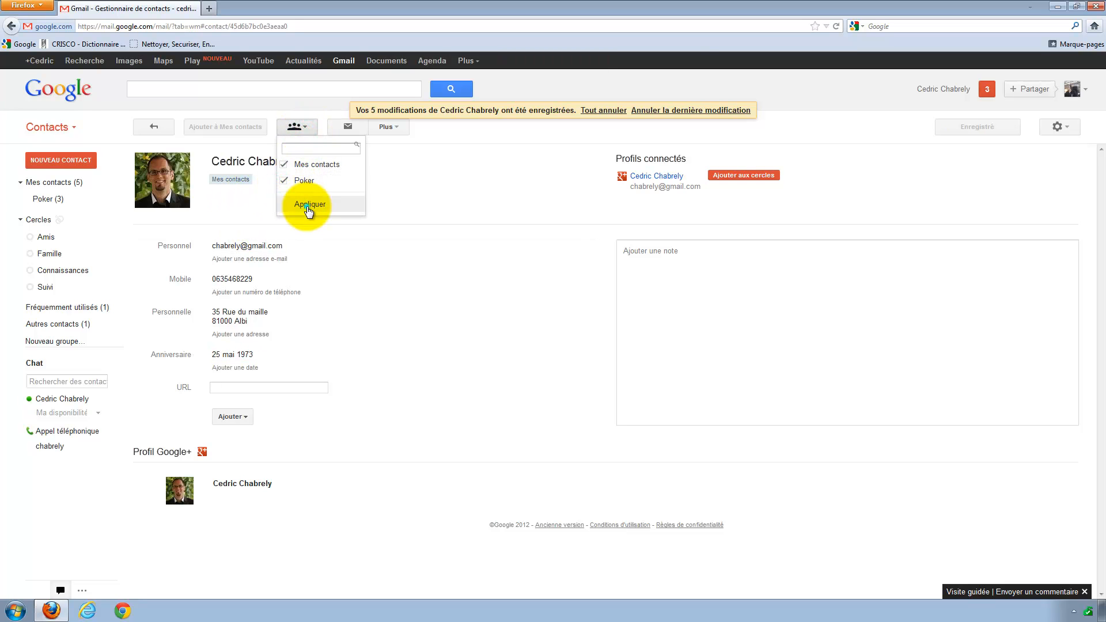
{"action": "left_click", "coordinate": [308, 210]}
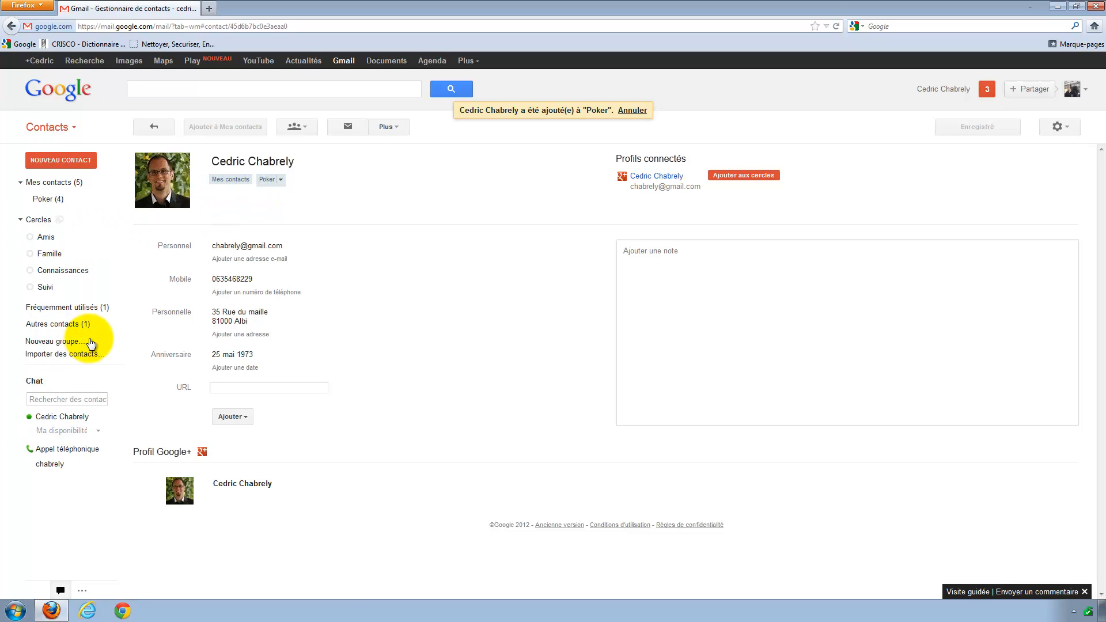
Create a new group named Famille.
{"action": "left_click", "coordinate": [296, 127]}
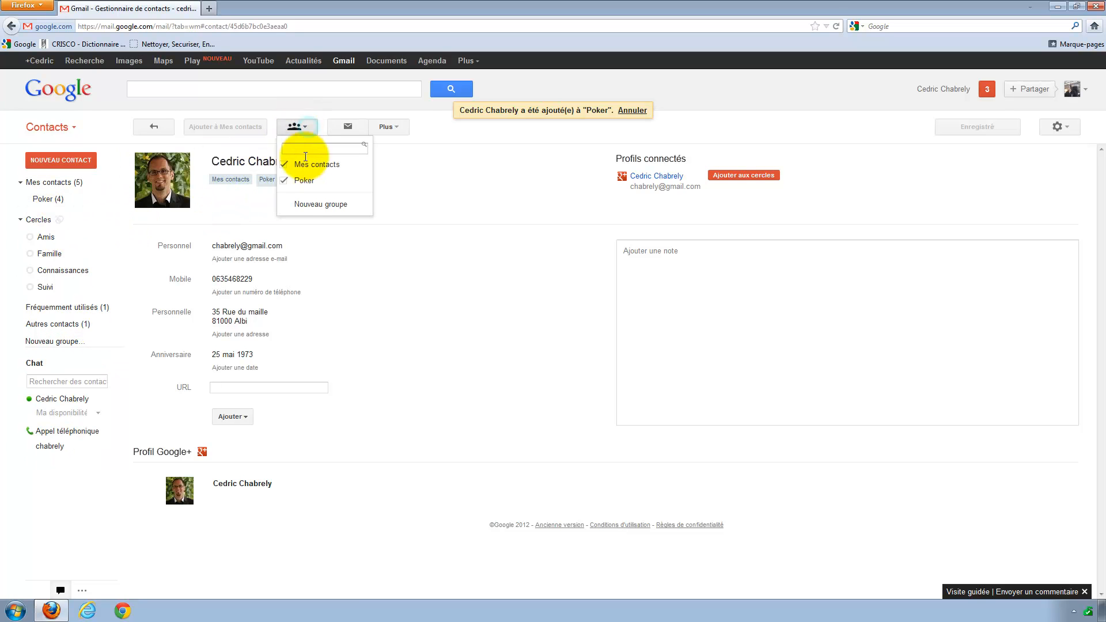
{"action": "left_click", "coordinate": [309, 205]}
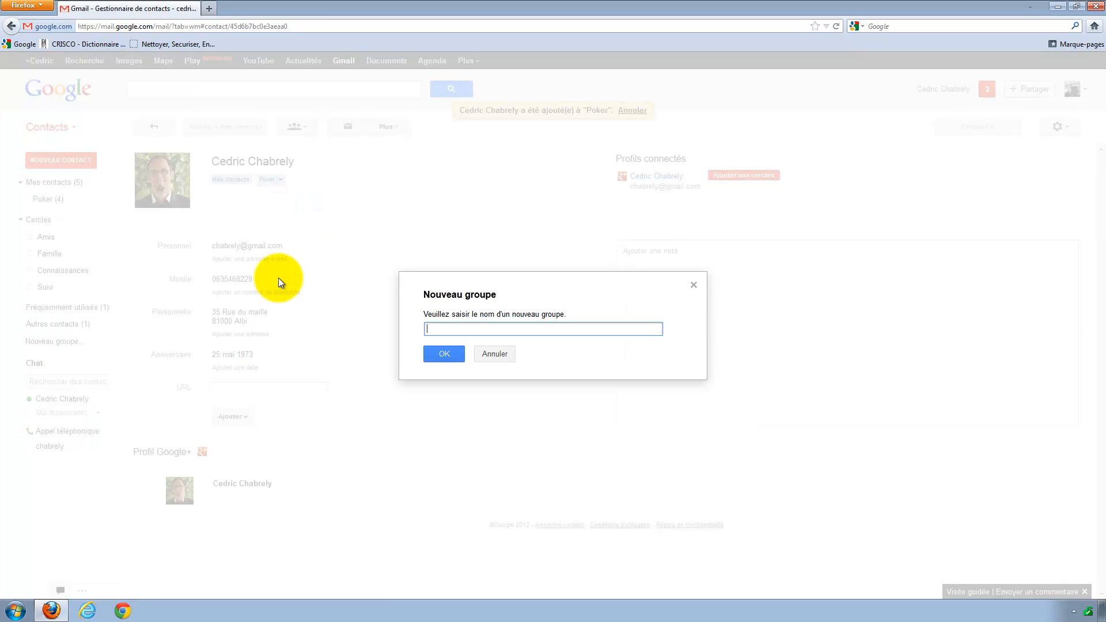
{"action": "type", "text": "Famille"}
{"action": "left_click", "coordinate": [436, 354]}
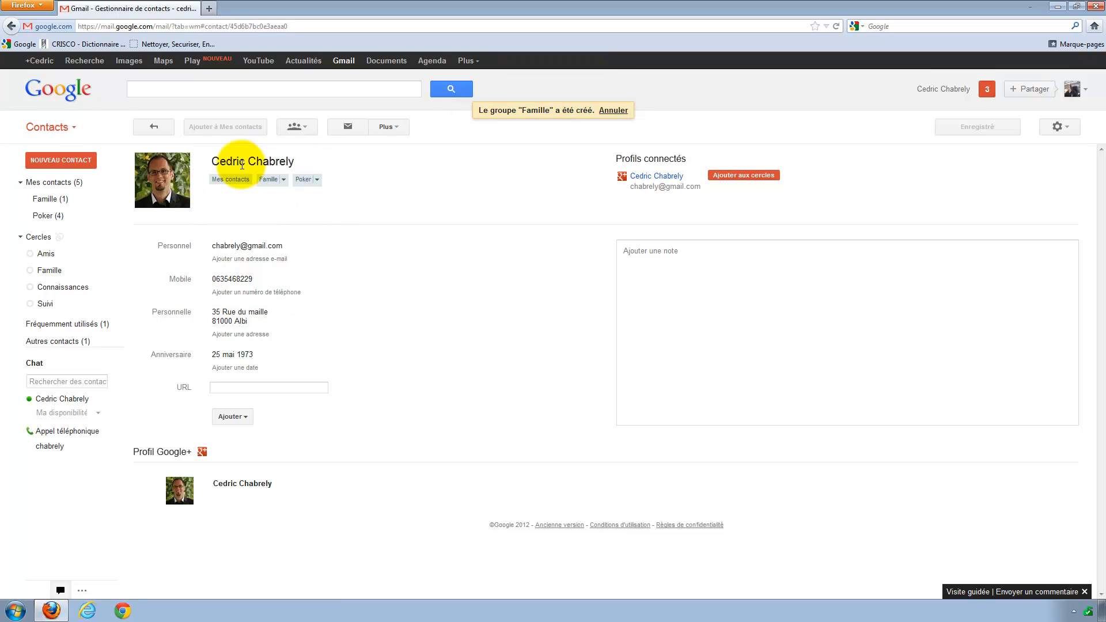
Remove the contact from Famille so it belongs only to Poker.
{"action": "left_click", "coordinate": [309, 129]}
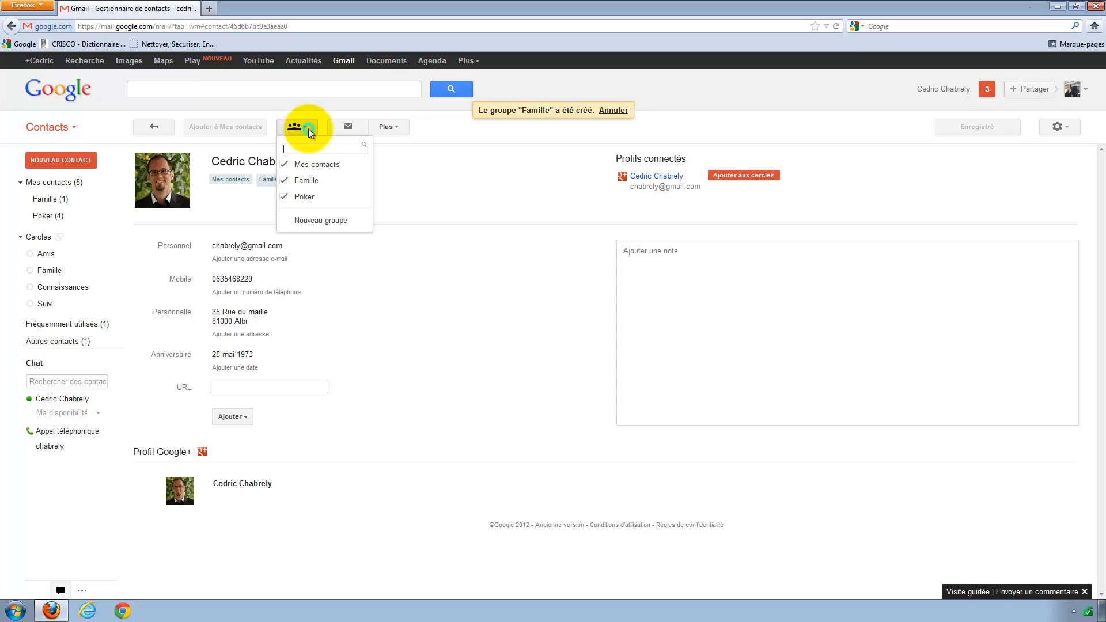
{"action": "left_click", "coordinate": [295, 180]}
{"action": "left_click", "coordinate": [302, 220]}
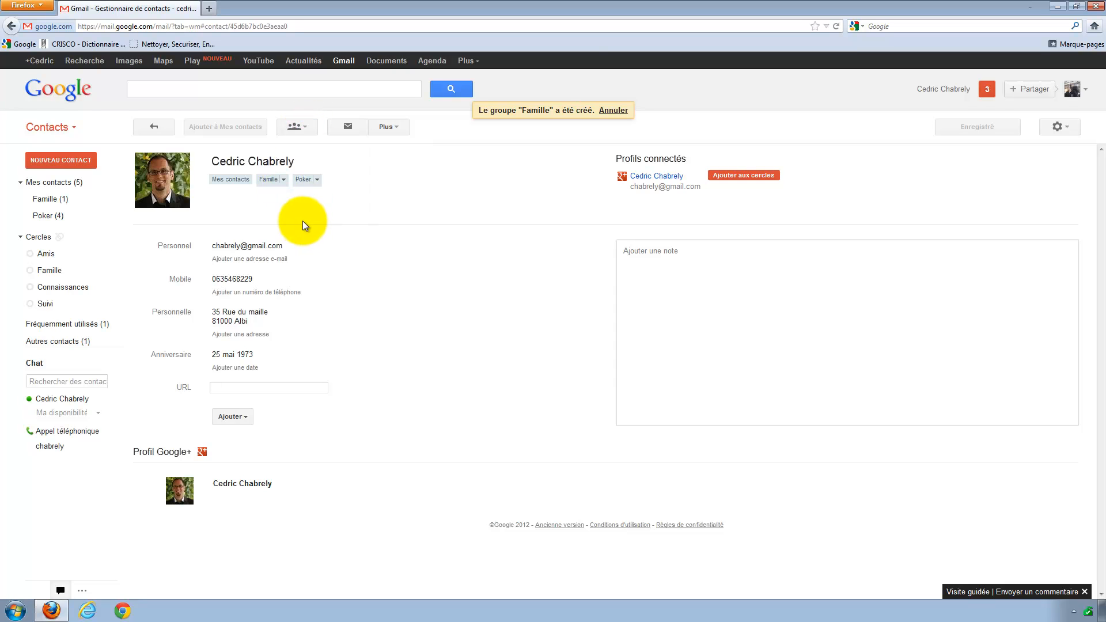
{"action": "left_click", "coordinate": [309, 127]}
{"action": "left_click", "coordinate": [286, 182]}
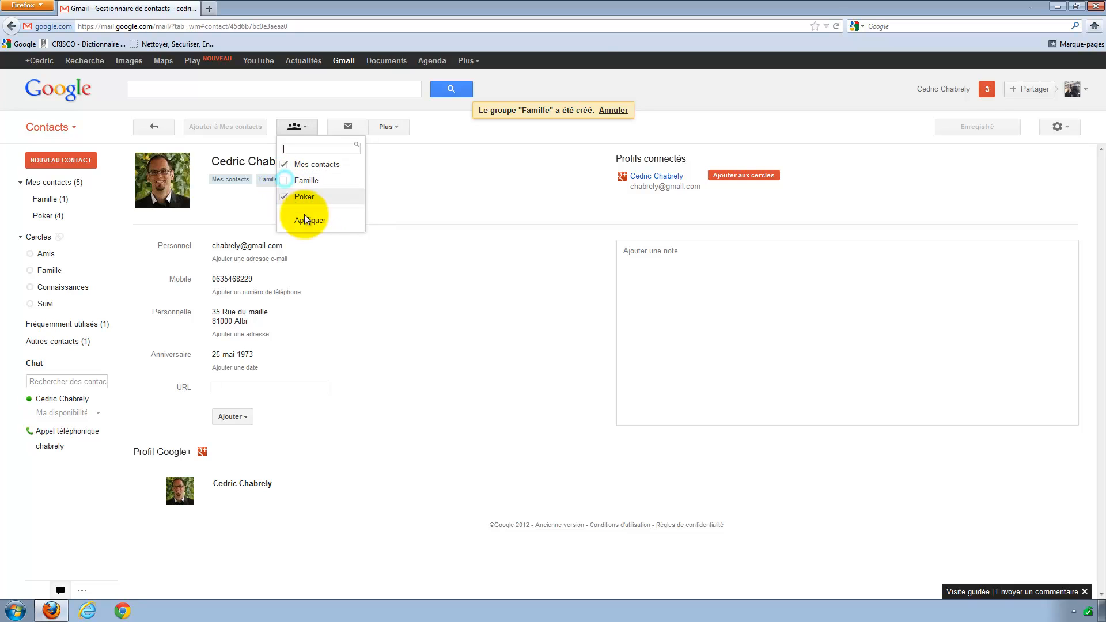
{"action": "left_click", "coordinate": [303, 217]}
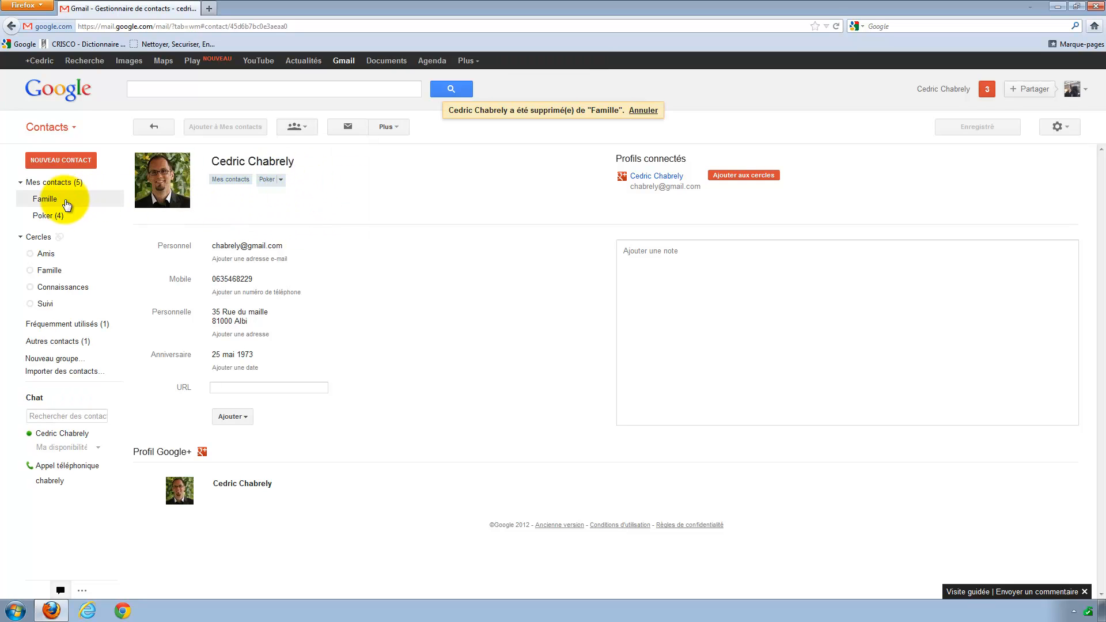
Add the selected contacts to Famille and open the first one's details page.
{"action": "left_click", "coordinate": [46, 182]}
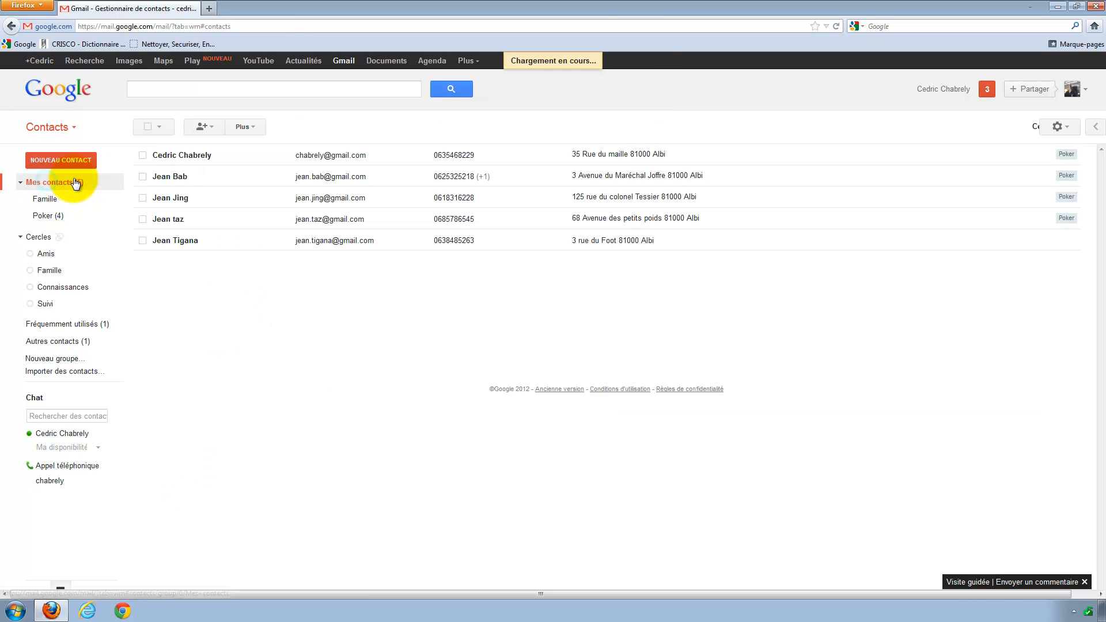
{"action": "left_click", "coordinate": [142, 177]}
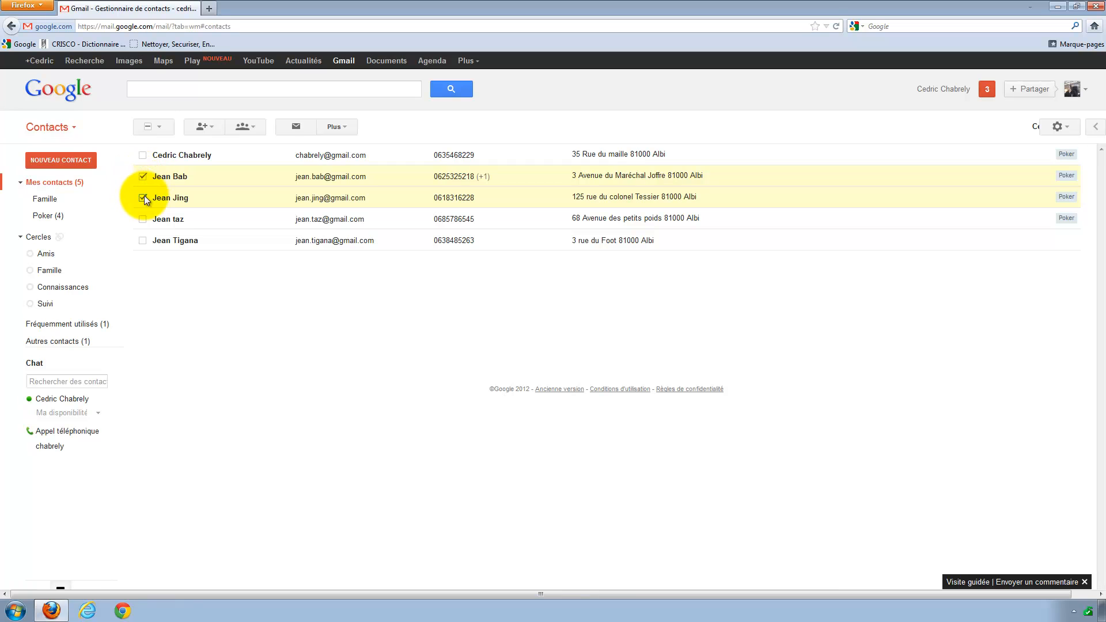
{"action": "left_click", "coordinate": [255, 127]}
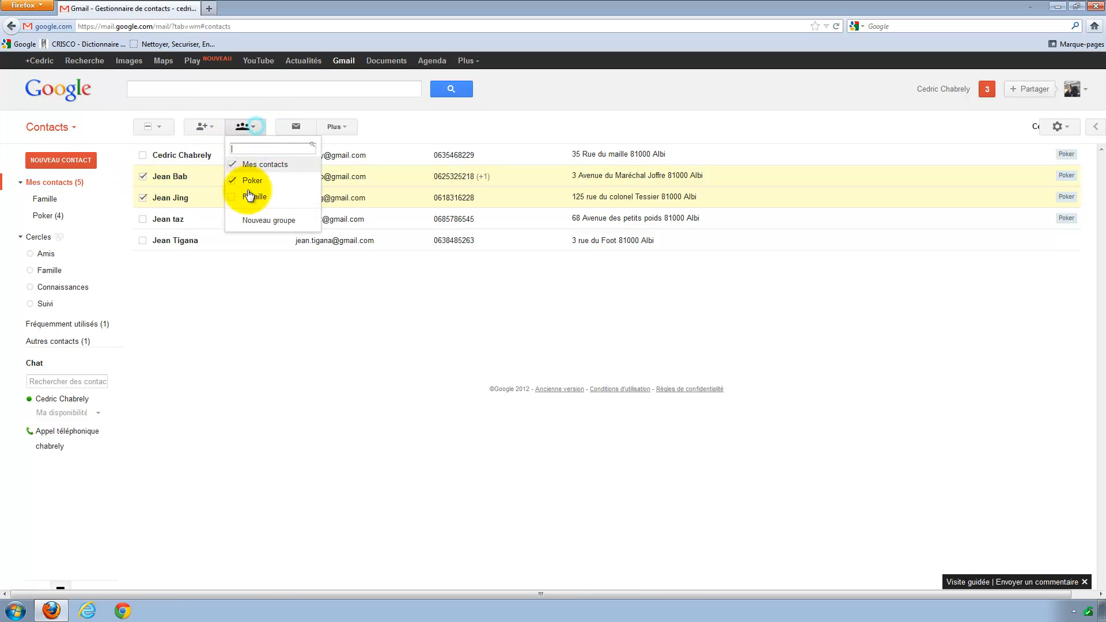
{"action": "left_click", "coordinate": [232, 197]}
{"action": "left_click", "coordinate": [257, 221]}
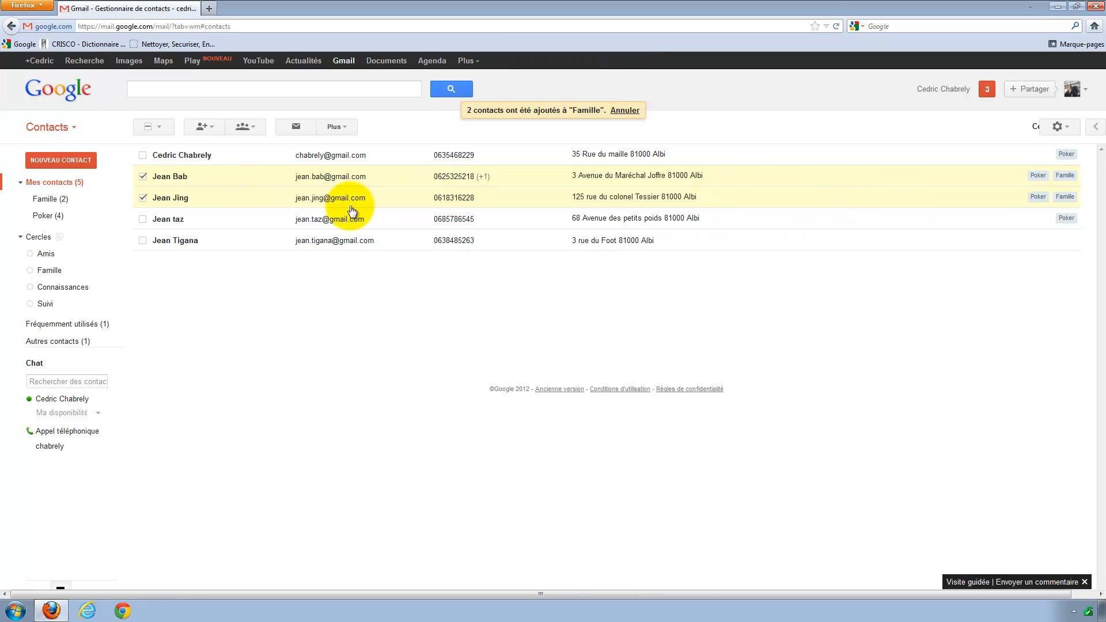
{"action": "left_click", "coordinate": [219, 291]}
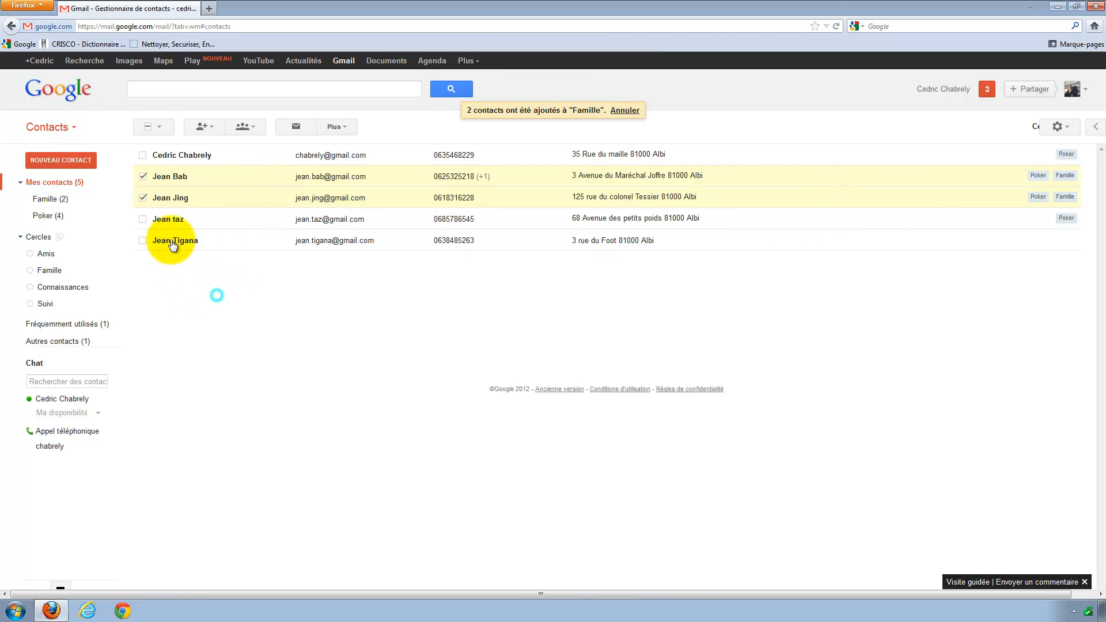
{"action": "left_click", "coordinate": [170, 179]}
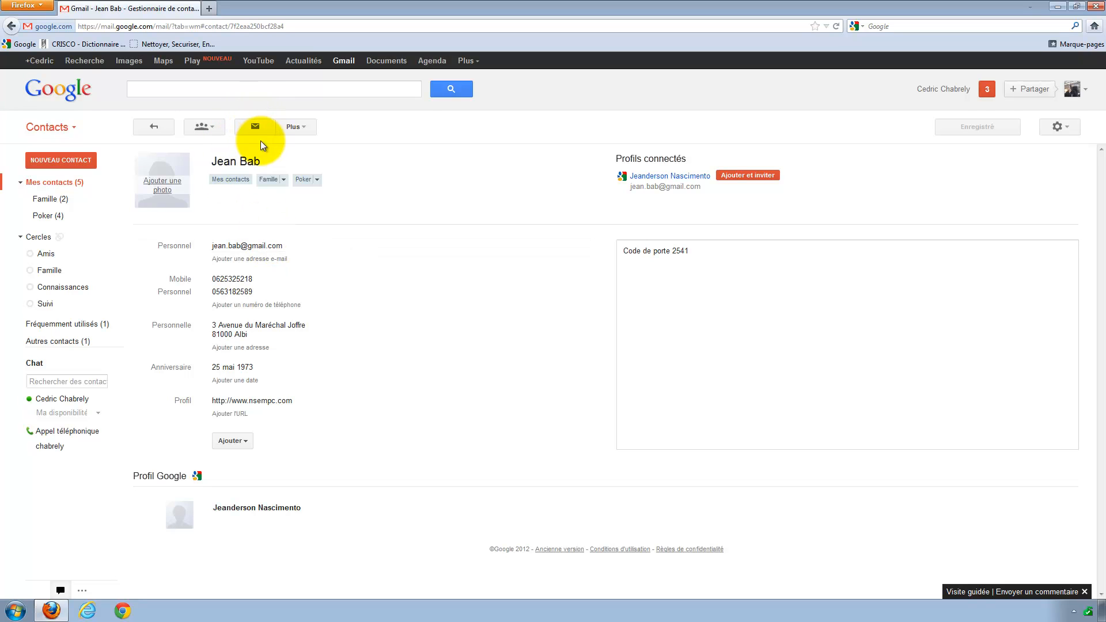
Dismiss the Plus menu and switch from Contacts to the Gmail inbox.
{"action": "left_click", "coordinate": [298, 128]}
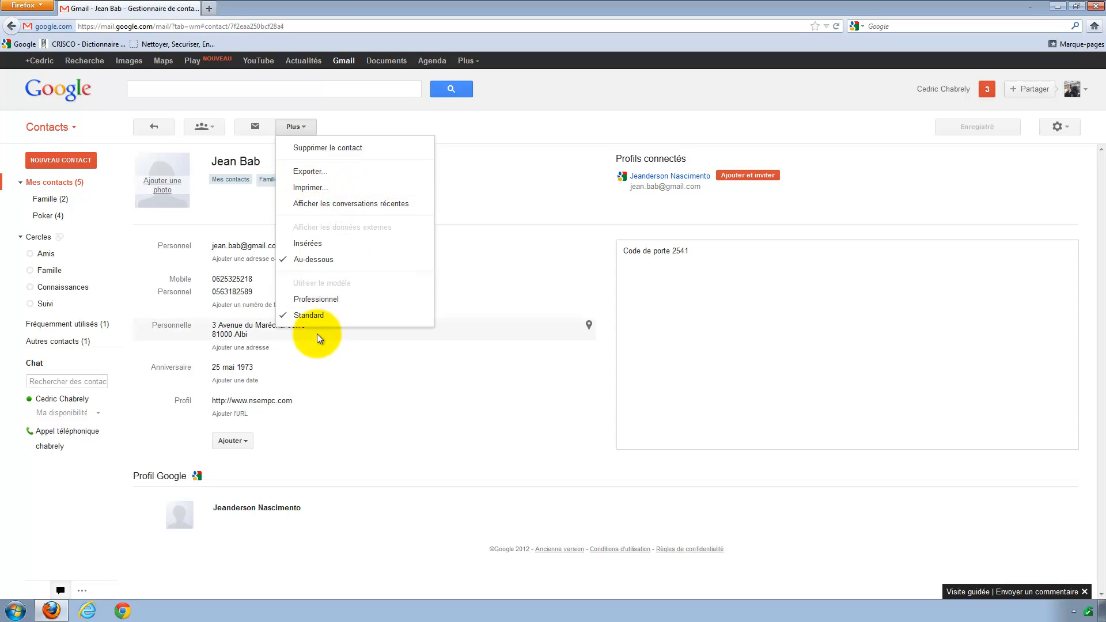
{"action": "left_click", "coordinate": [226, 217]}
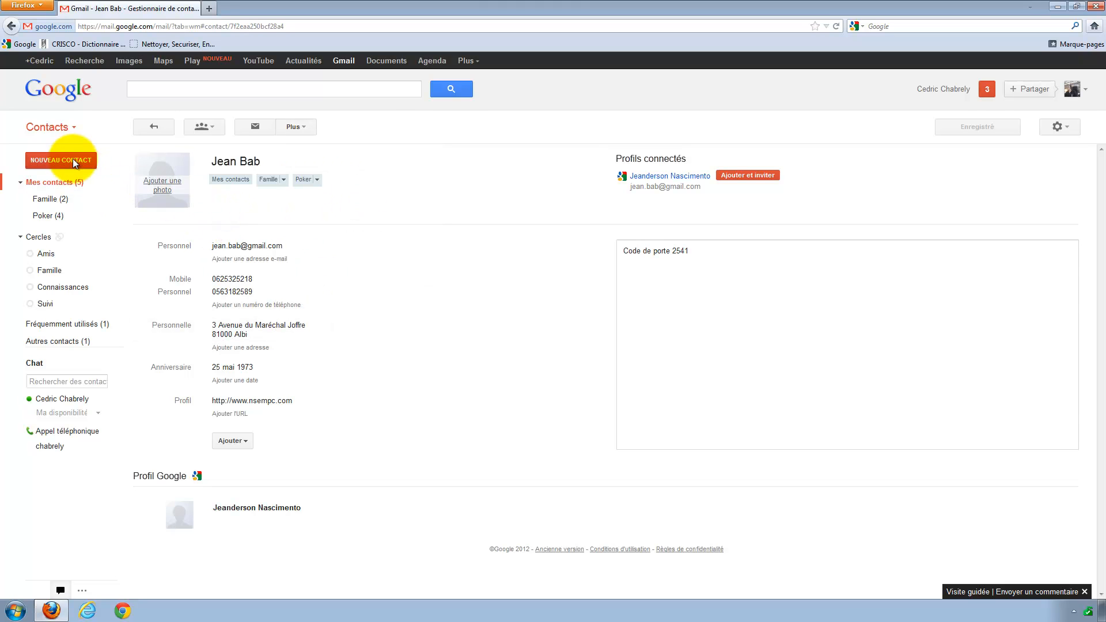
{"action": "left_click", "coordinate": [46, 132]}
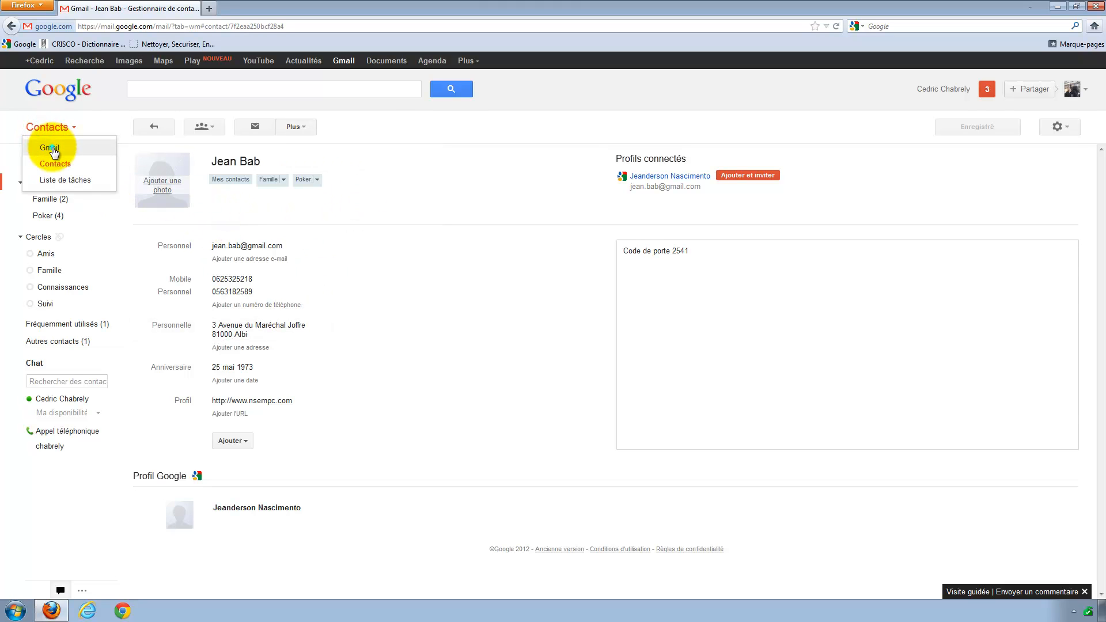
{"action": "left_click", "coordinate": [51, 148]}
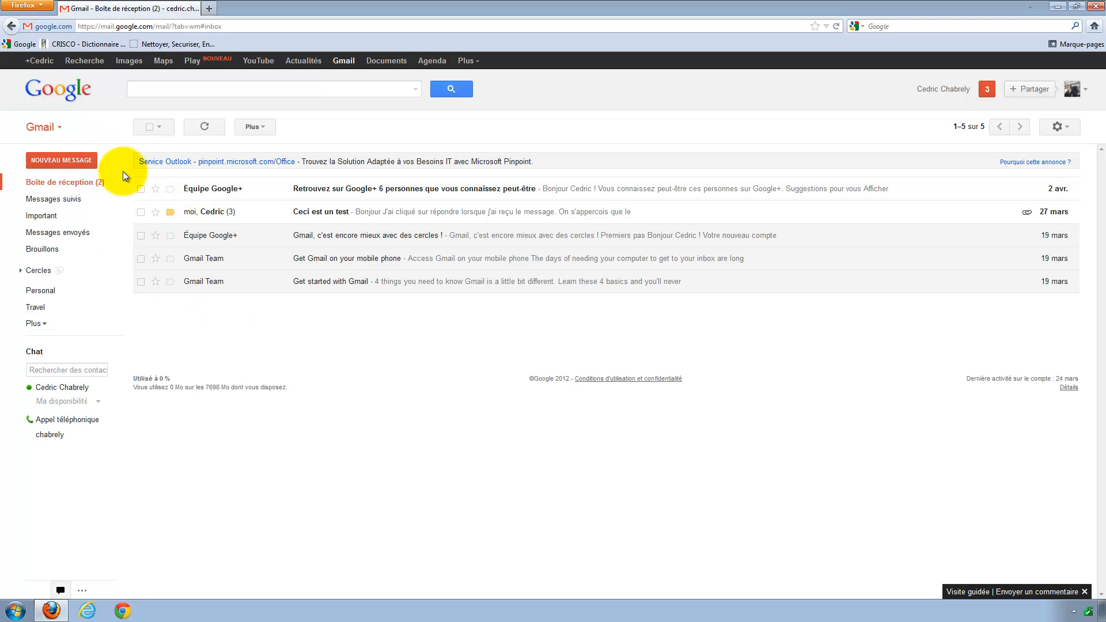
Start a new message, add a 'je' contact suggestion to À, then delete it.
{"action": "left_click", "coordinate": [68, 160]}
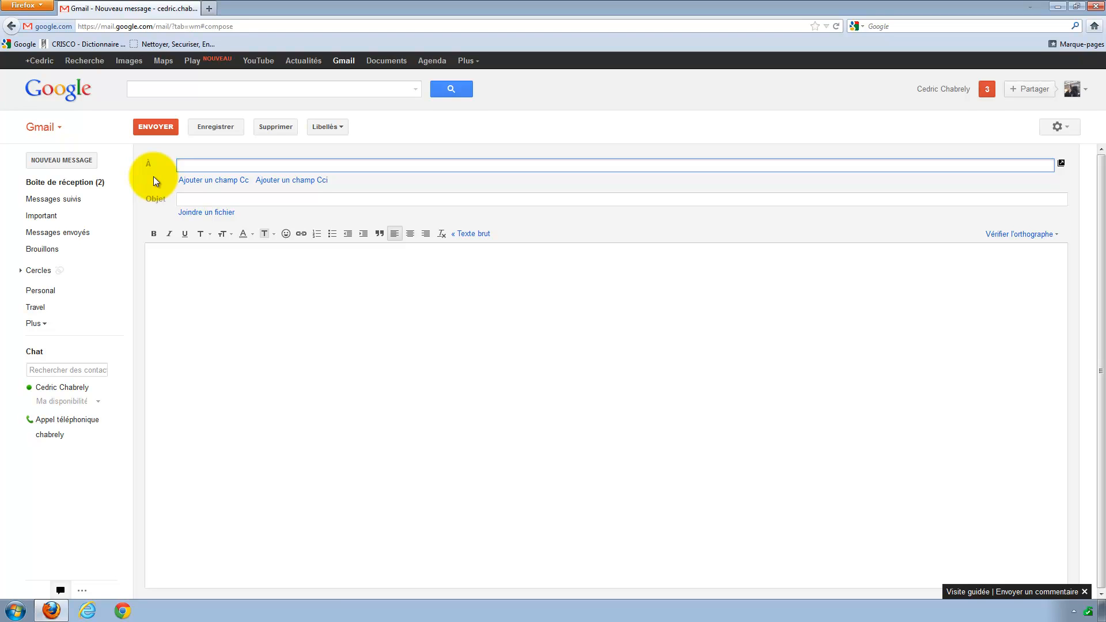
{"action": "type", "text": "je"}
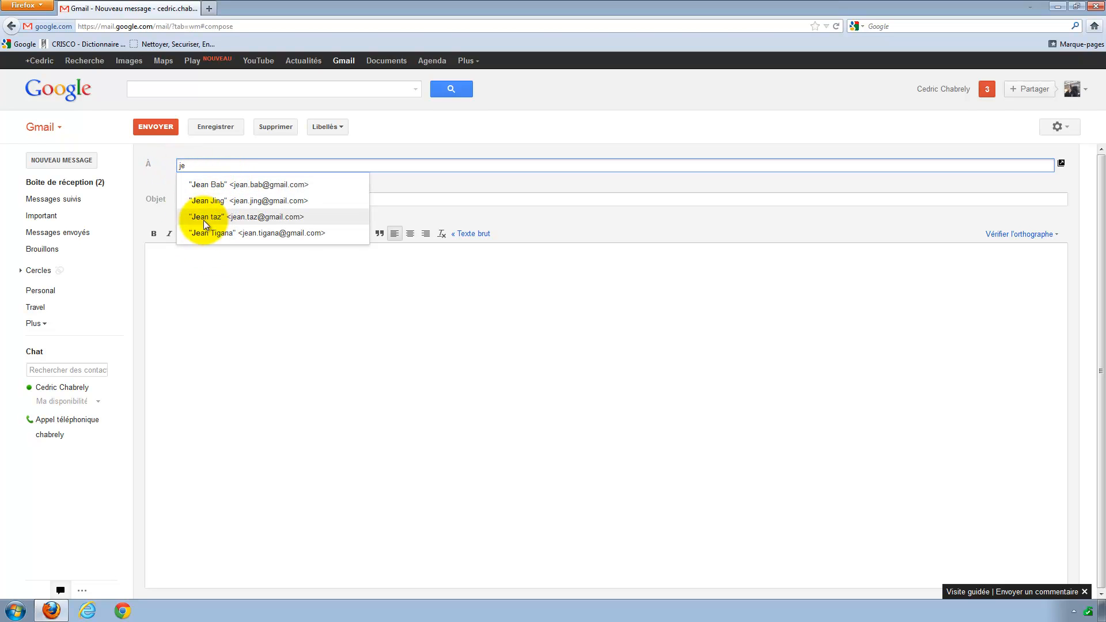
{"action": "left_click", "coordinate": [202, 184]}
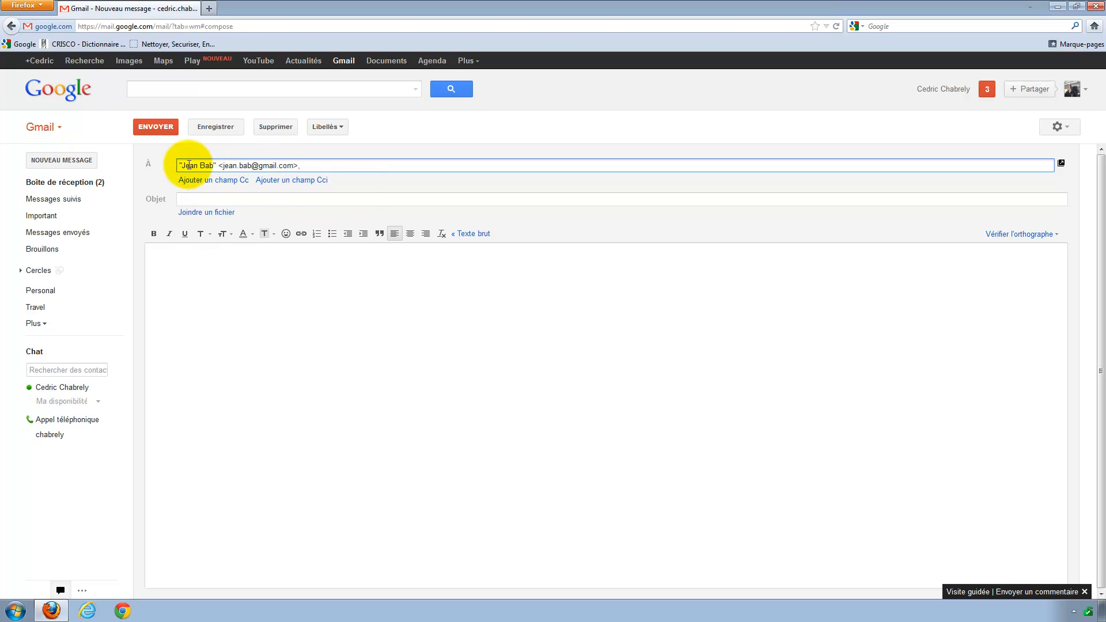
{"action": "left_click", "coordinate": [207, 198]}
{"action": "left_click", "coordinate": [180, 262]}
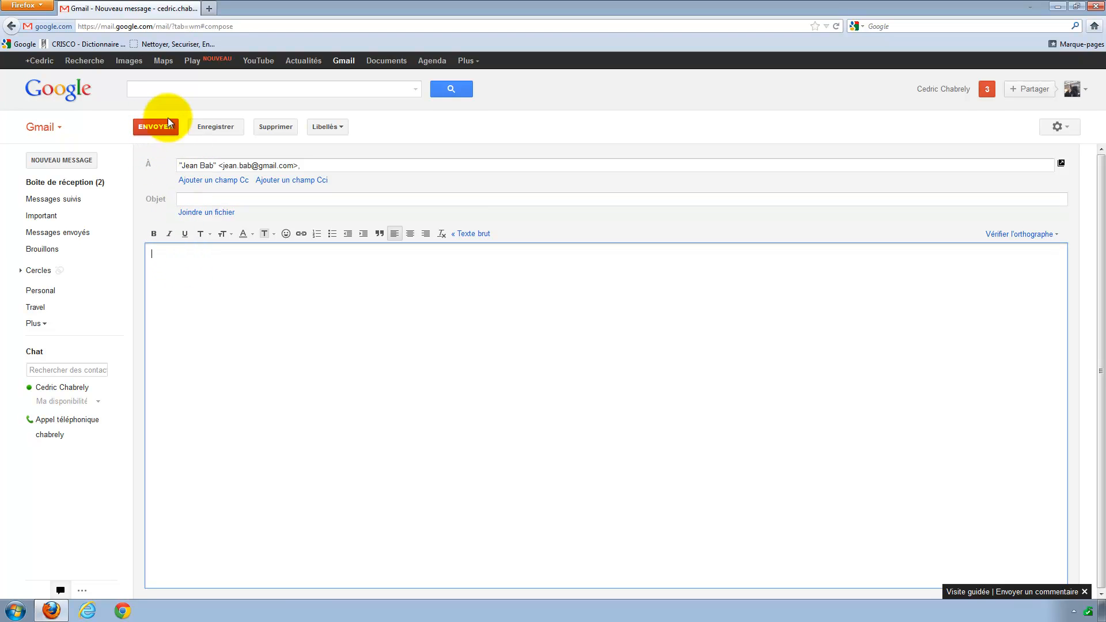
{"action": "left_click_drag", "start_coordinate": [316, 165], "coordinate": [149, 166]}
{"action": "key", "text": "BackSpace"}
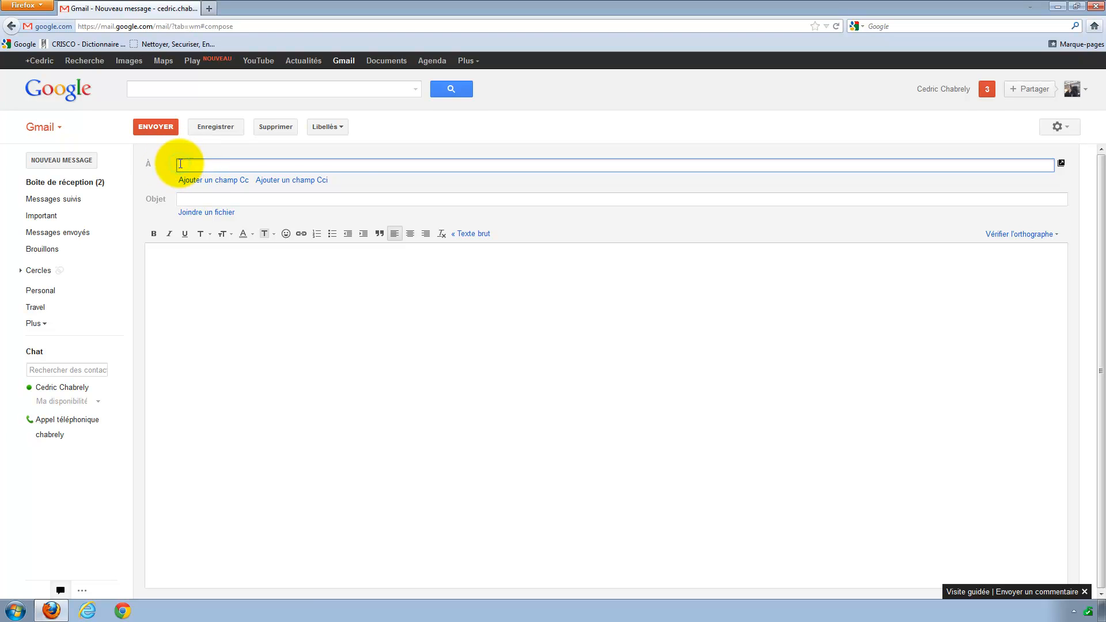
Add the first 'jean' suggestion to À again, then clear the recipient field.
{"action": "type", "text": "jean"}
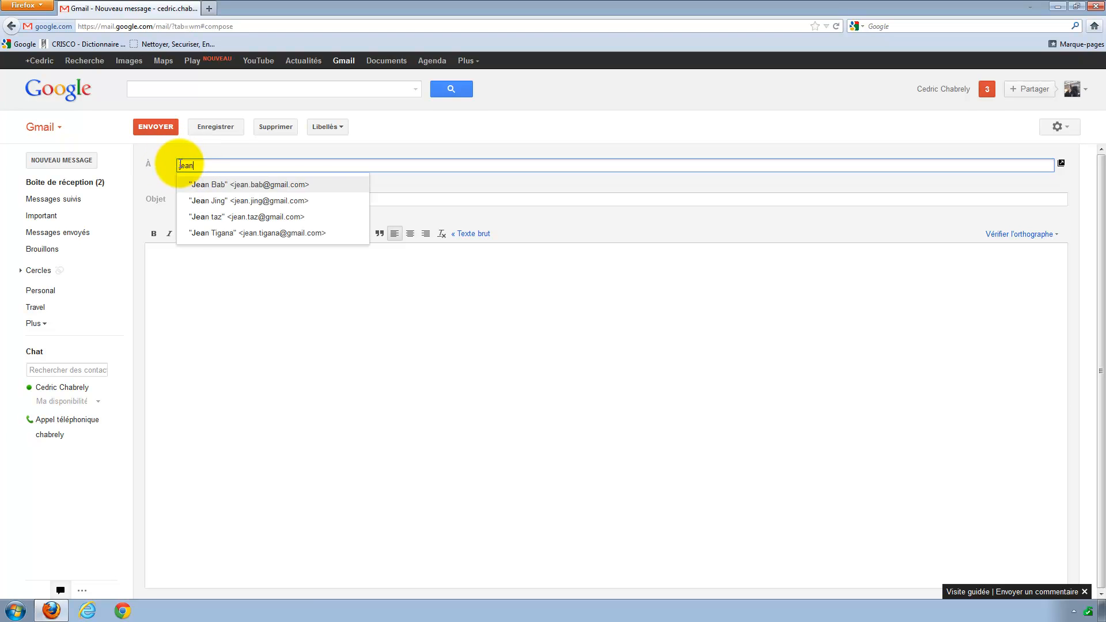
{"action": "left_click", "coordinate": [223, 185]}
{"action": "left_click_drag", "start_coordinate": [296, 165], "coordinate": [153, 165]}
{"action": "key", "text": "BackSpace"}
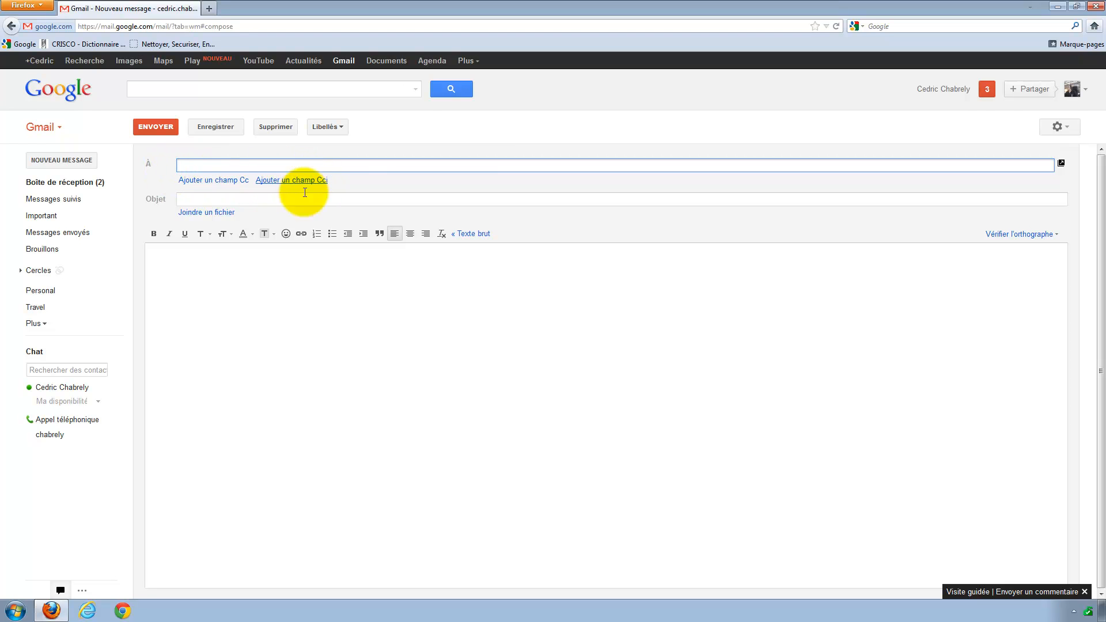
Add a Cci field, try and remove a 'jean' suggestion, then open the Cci contact picker.
{"action": "left_click", "coordinate": [279, 180]}
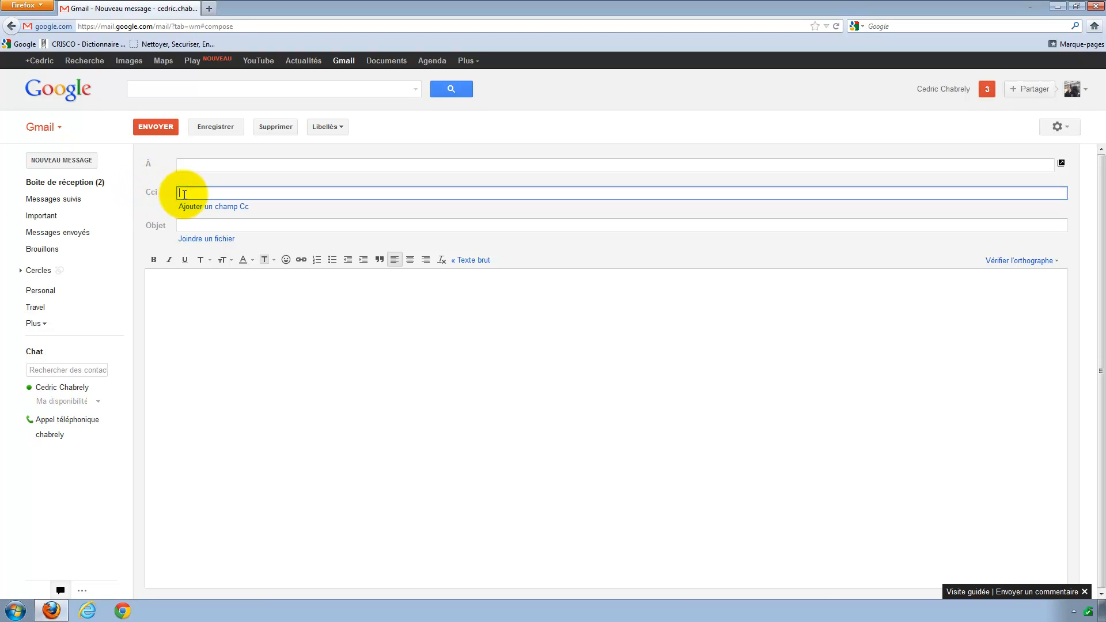
{"action": "type", "text": "jean"}
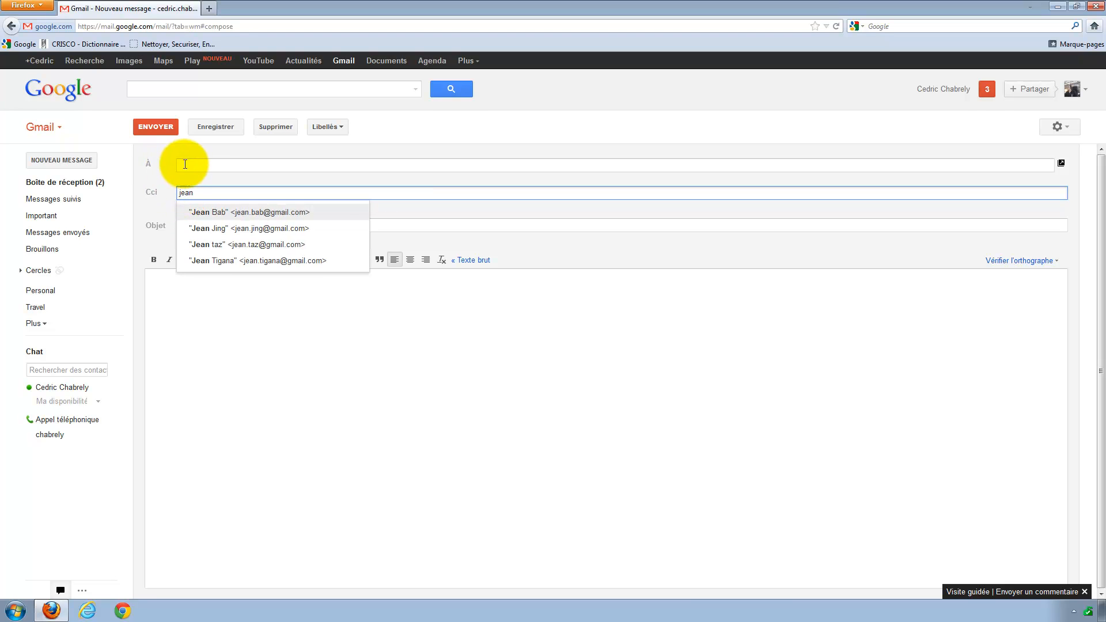
{"action": "left_click", "coordinate": [200, 212]}
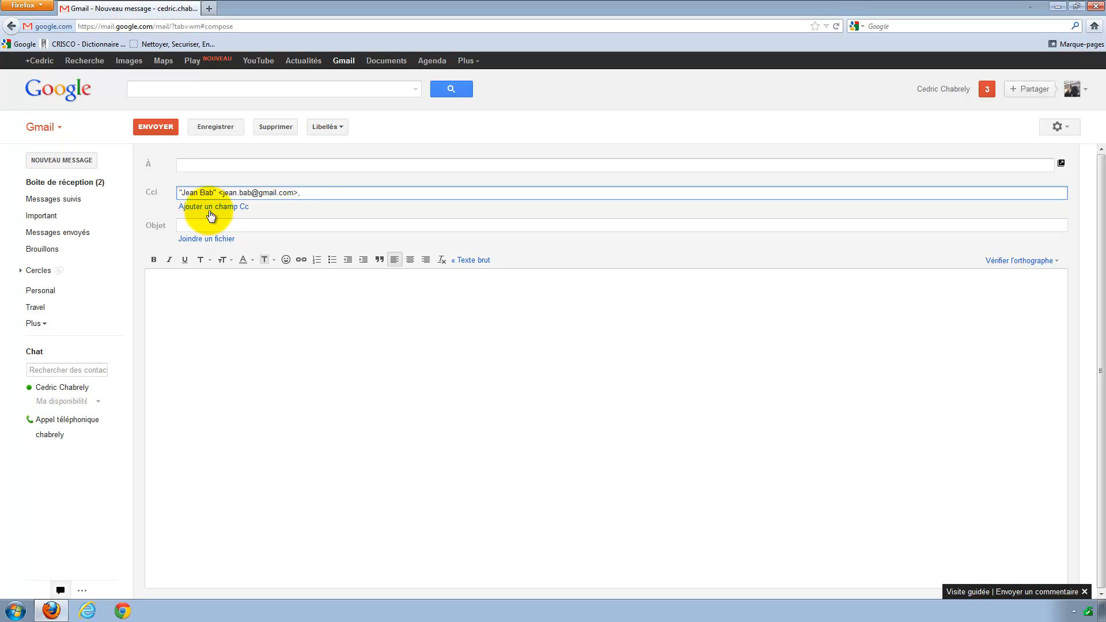
{"action": "left_click_drag", "start_coordinate": [306, 192], "coordinate": [153, 188]}
{"action": "key", "text": "BackSpace"}
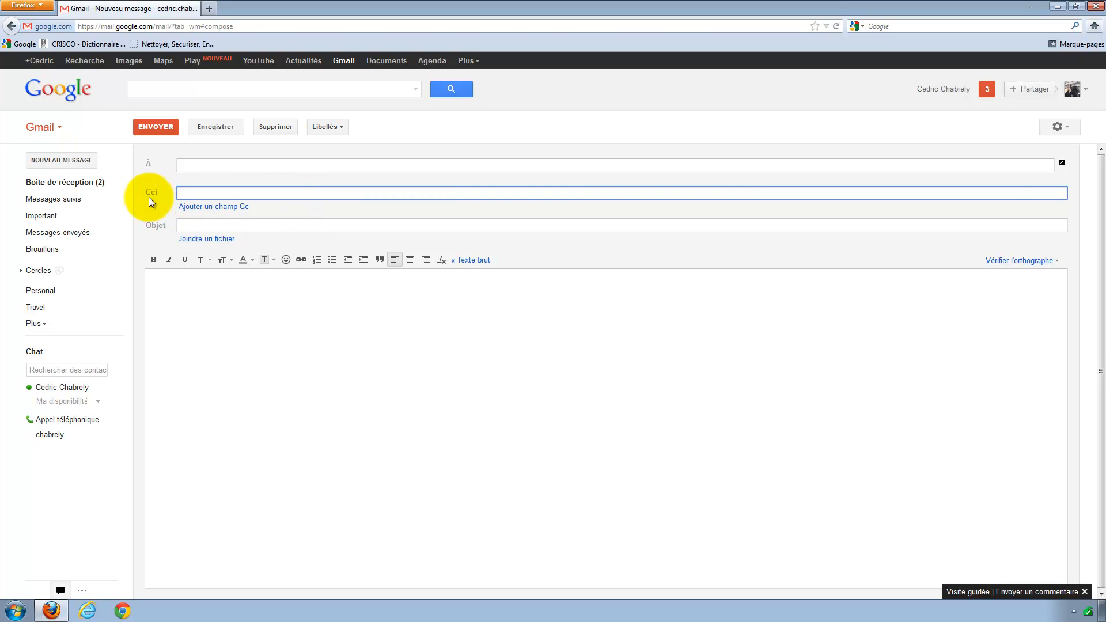
{"action": "left_click", "coordinate": [152, 193]}
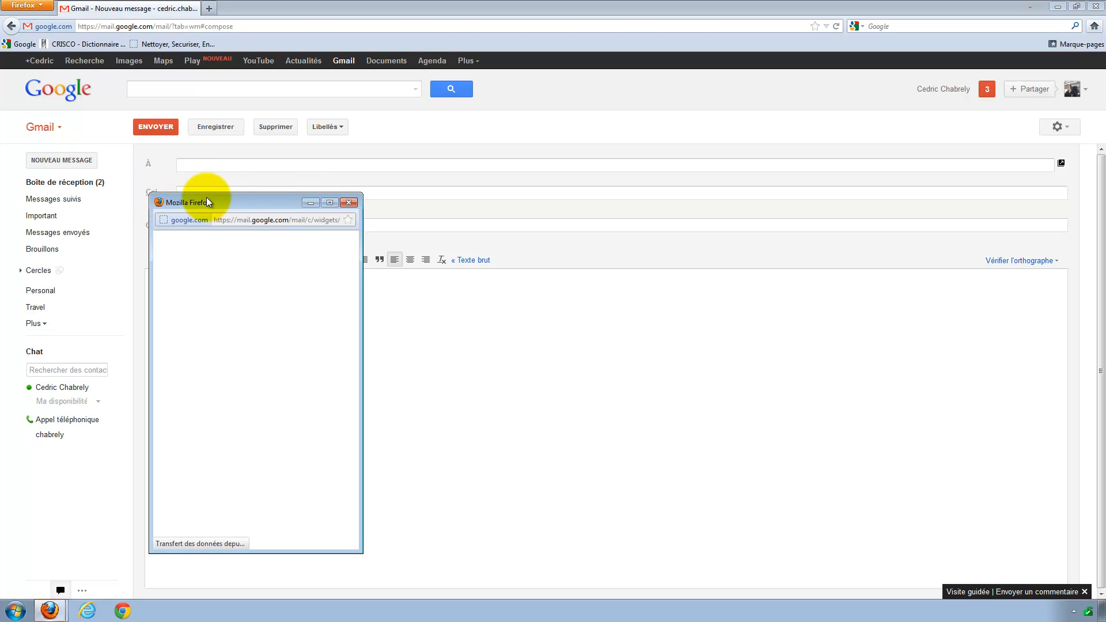
Move the contact picker, filter it to the Poker group, then cancel without adding anyone.
{"action": "left_click_drag", "start_coordinate": [224, 202], "coordinate": [367, 153]}
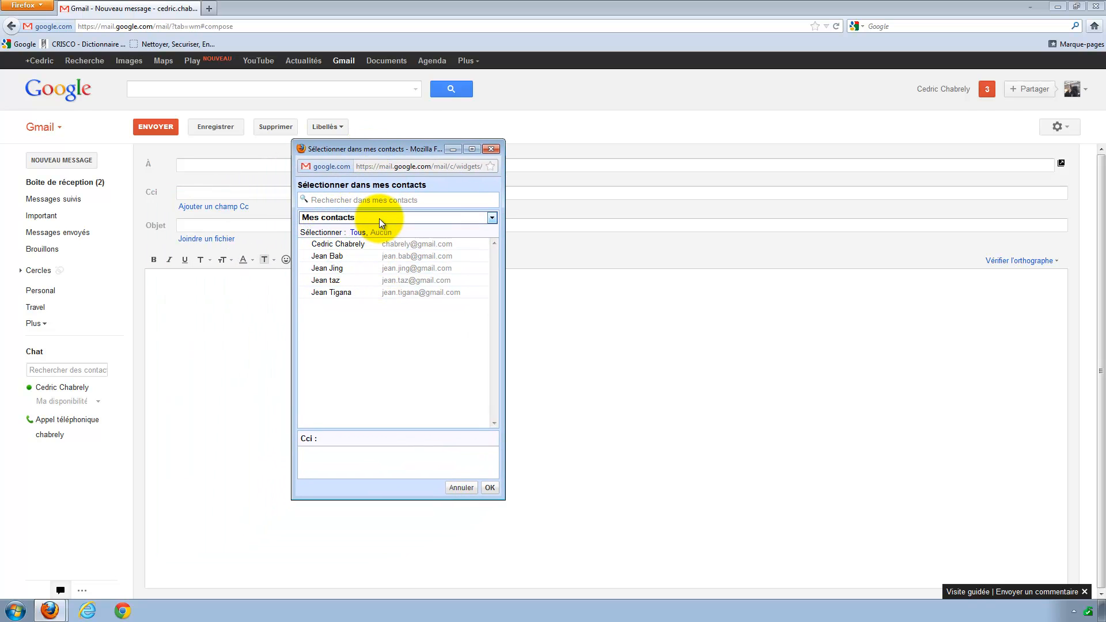
{"action": "left_click", "coordinate": [357, 218]}
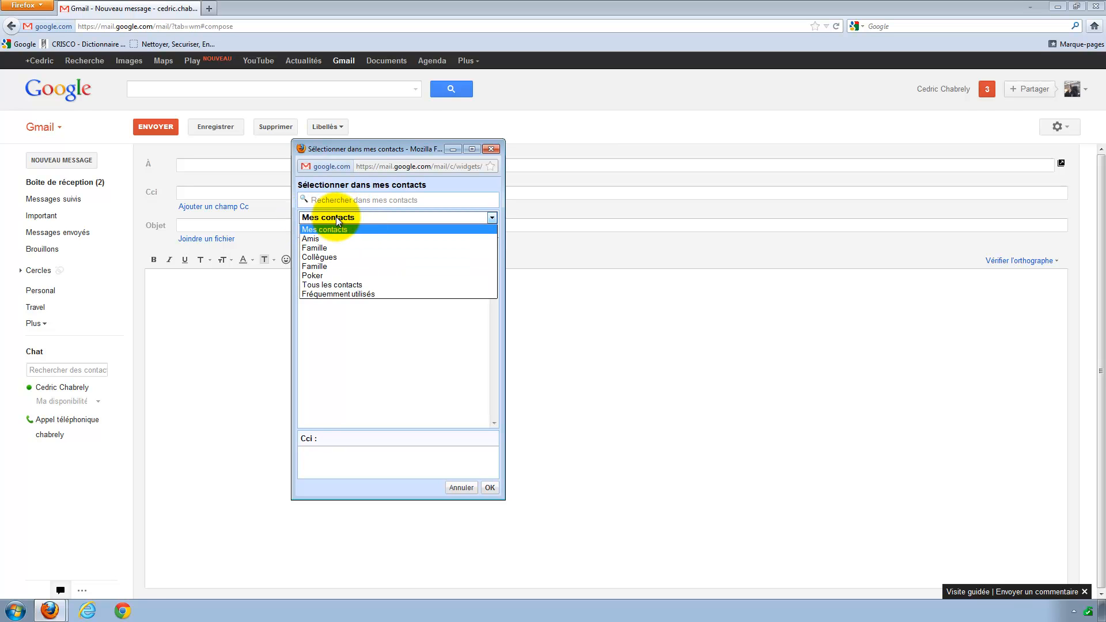
{"action": "left_click", "coordinate": [319, 276]}
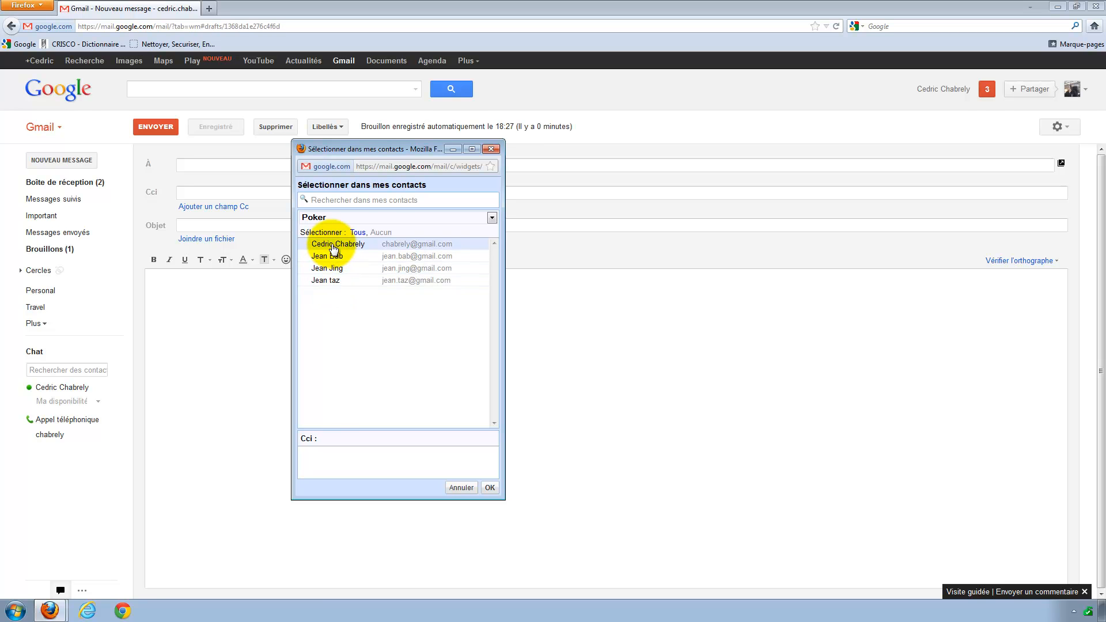
{"action": "left_click", "coordinate": [462, 487]}
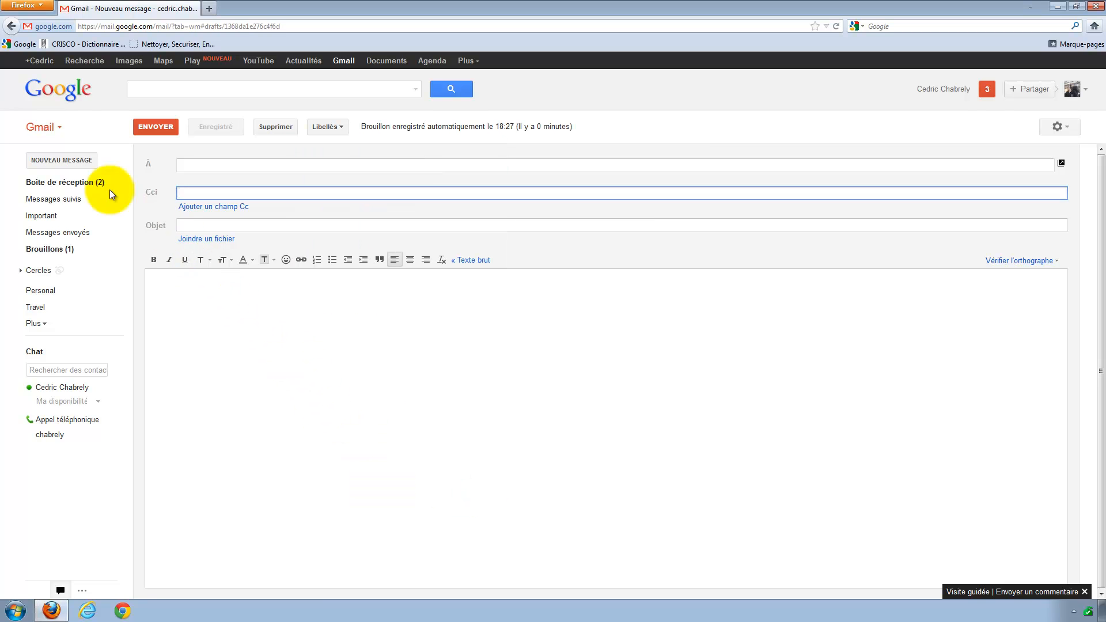
Switch to Google Contacts and return from the contact card to the contact list.
{"action": "left_click", "coordinate": [55, 127]}
{"action": "left_click", "coordinate": [59, 163]}
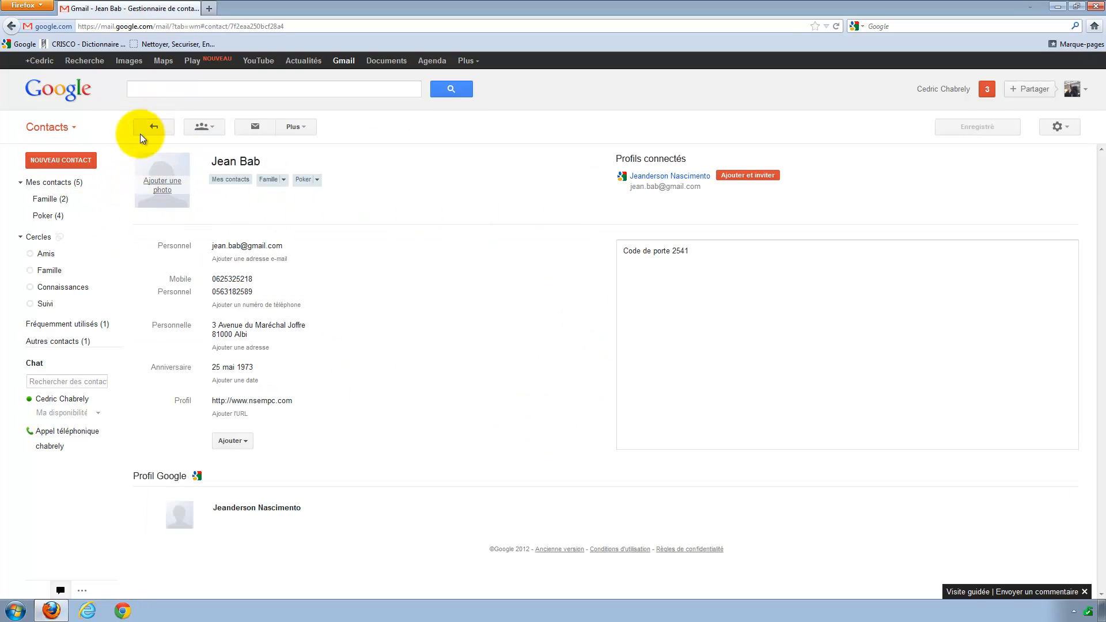
{"action": "left_click", "coordinate": [156, 127]}
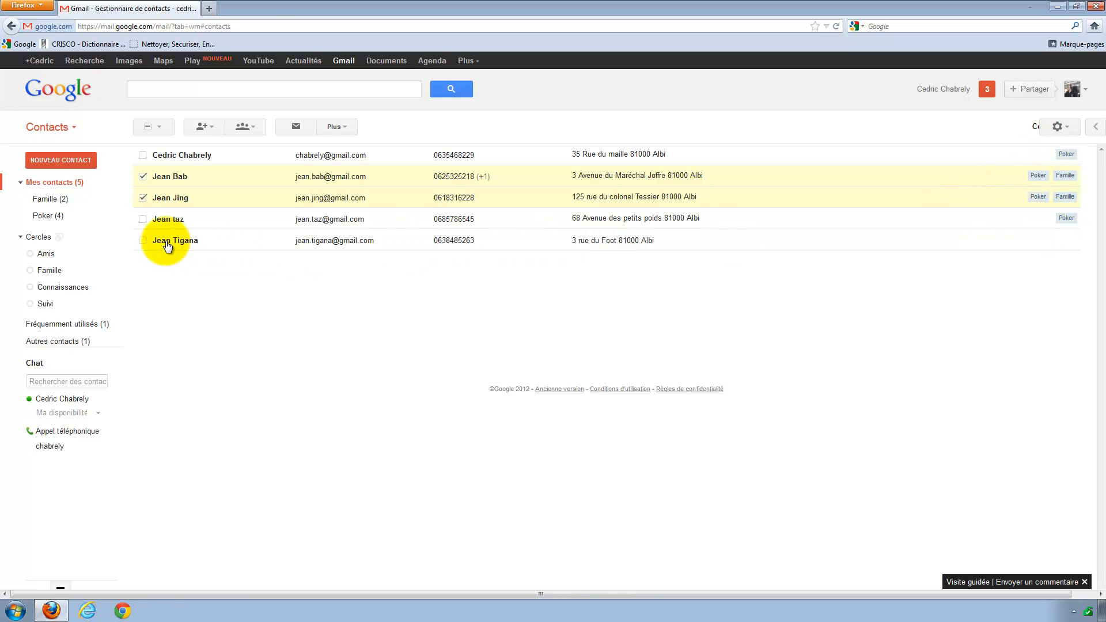
Remove only the third contact from the Poker group, then go back to Gmail.
{"action": "mouse_move", "coordinate": [196, 241]}
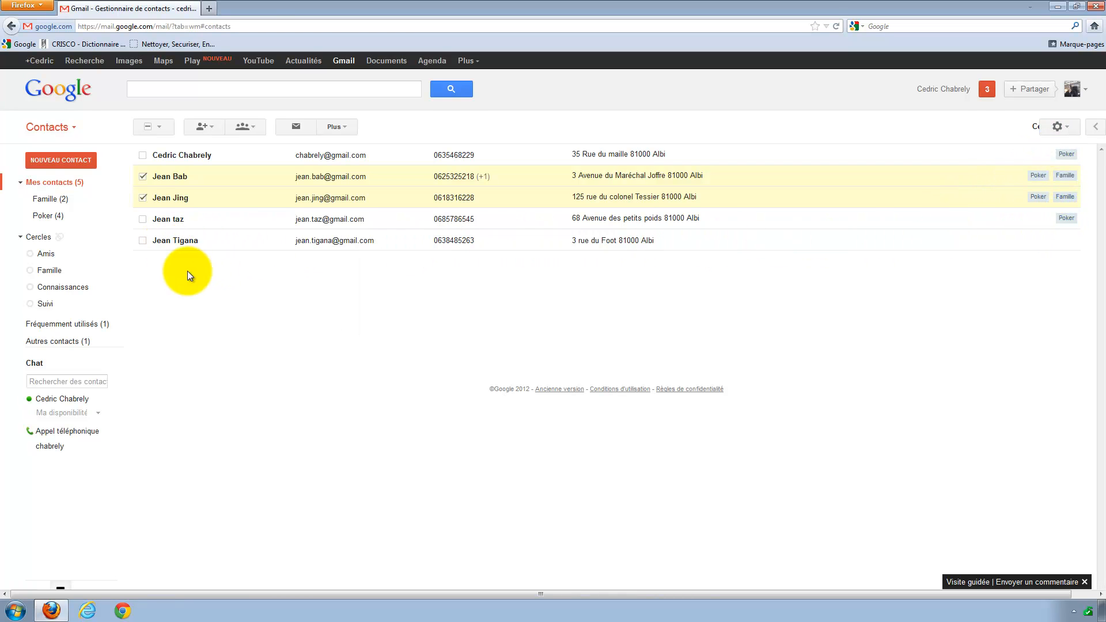
{"action": "left_click", "coordinate": [143, 177]}
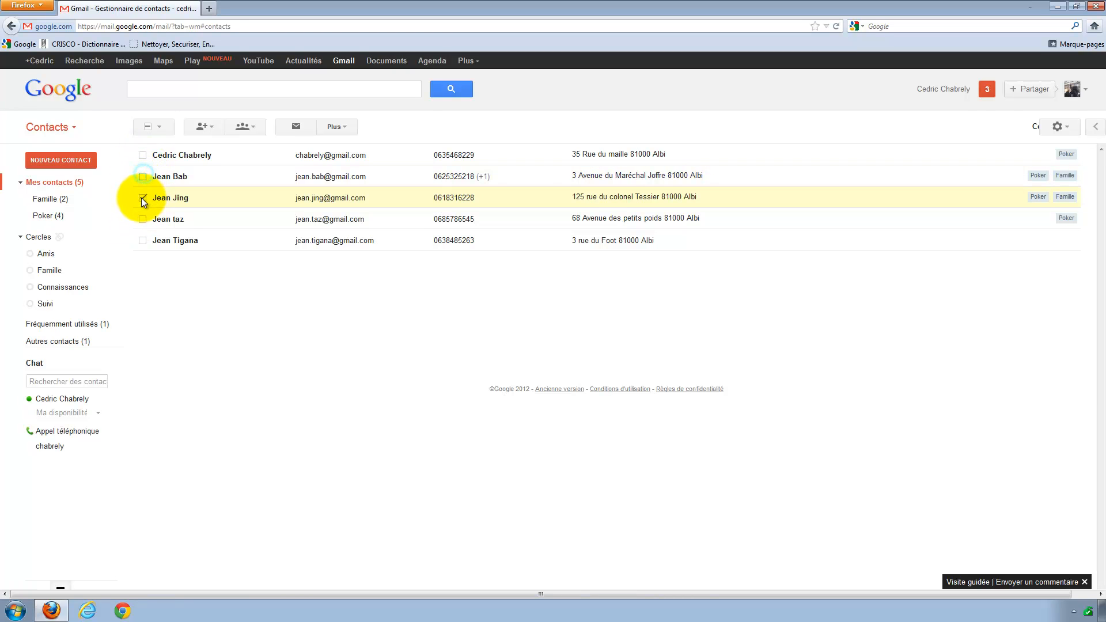
{"action": "left_click", "coordinate": [143, 198]}
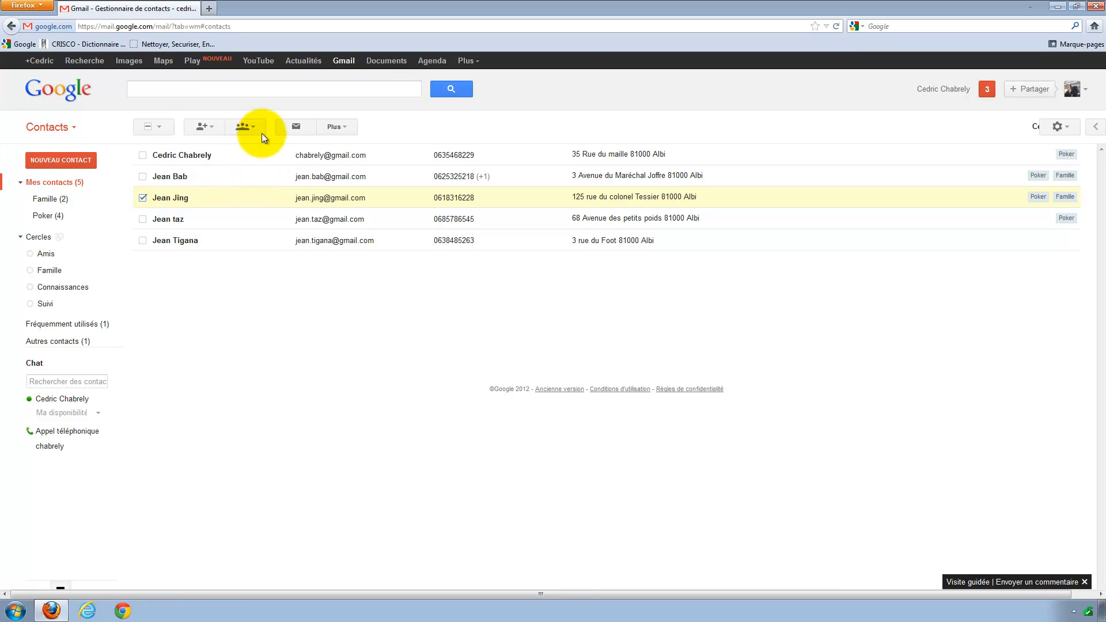
{"action": "left_click", "coordinate": [243, 126]}
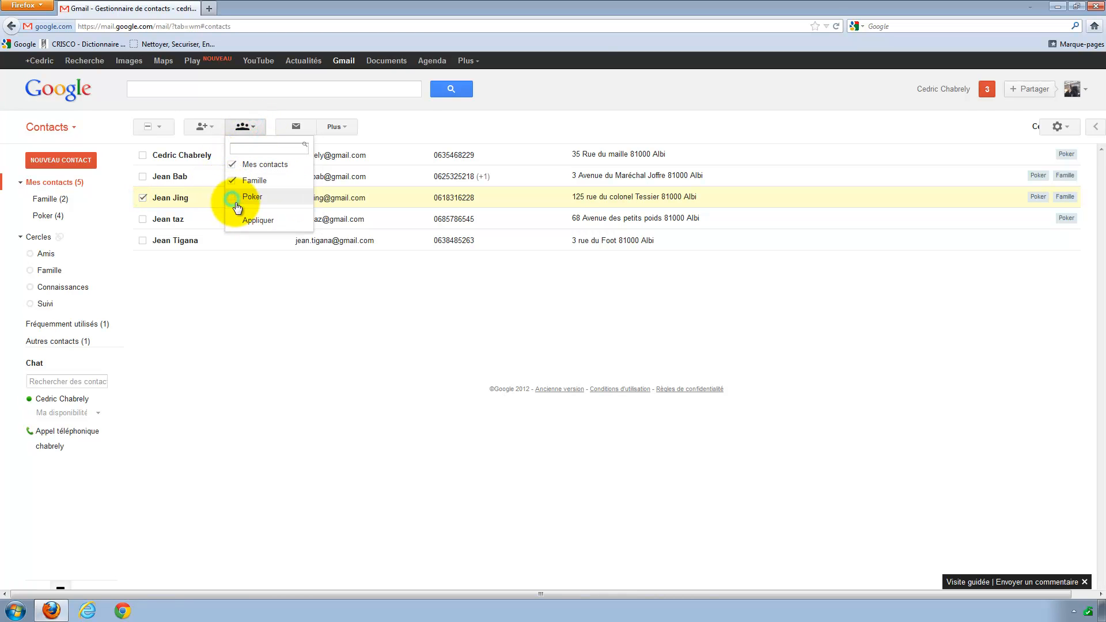
{"action": "left_click", "coordinate": [234, 198]}
{"action": "left_click", "coordinate": [247, 221]}
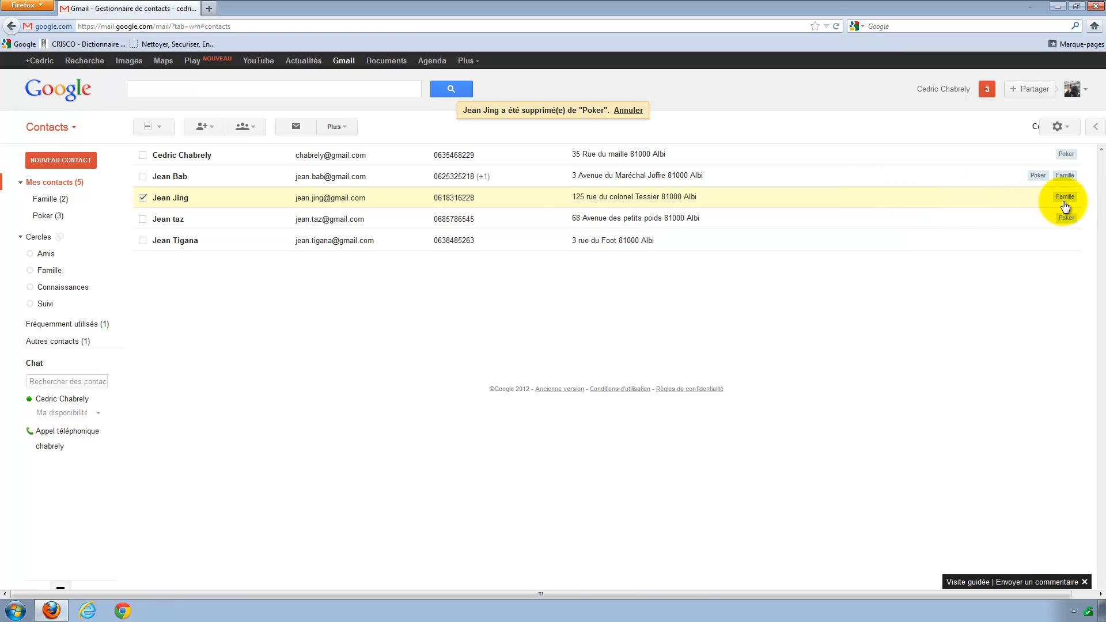
{"action": "left_click", "coordinate": [51, 127]}
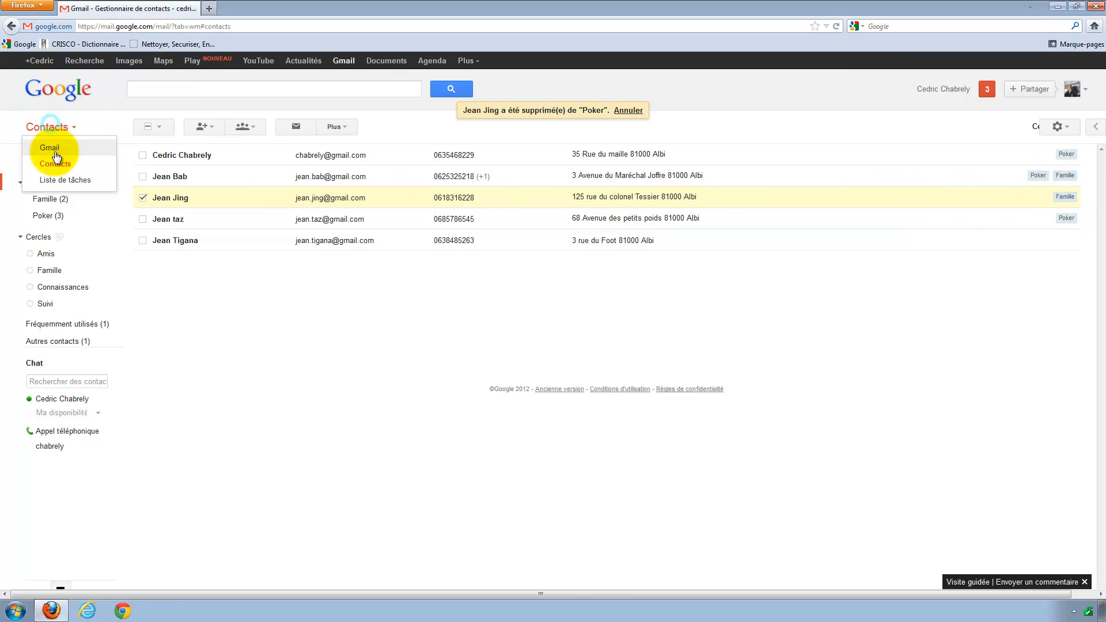
{"action": "left_click", "coordinate": [51, 152]}
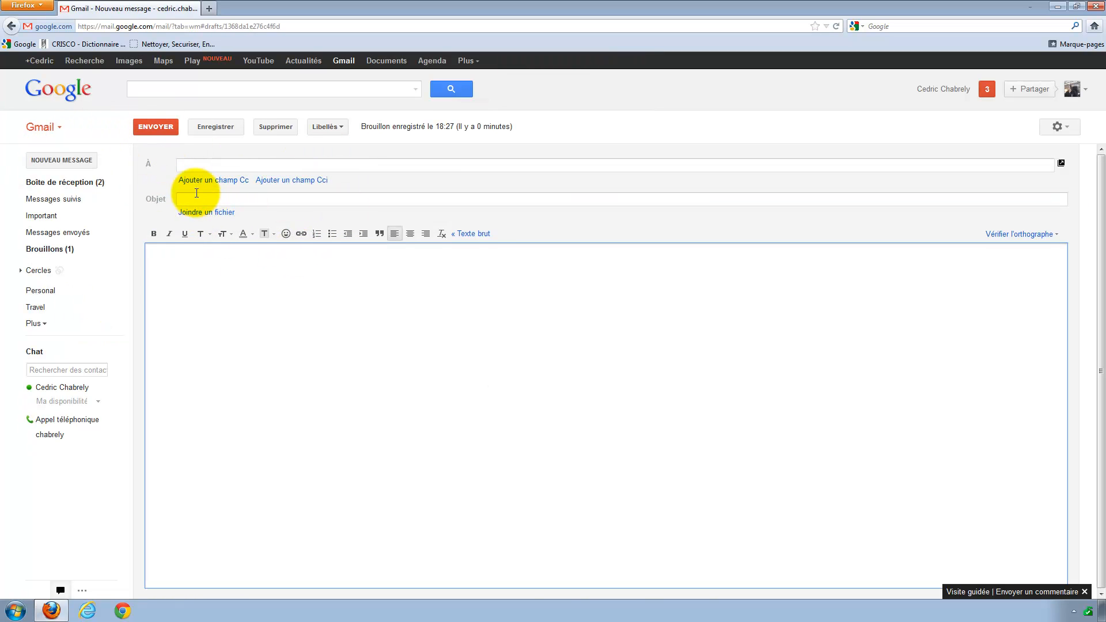
Add a Cci field and fill it with all three Poker contacts from the contact picker.
{"action": "left_click", "coordinate": [296, 181]}
{"action": "left_click", "coordinate": [148, 196]}
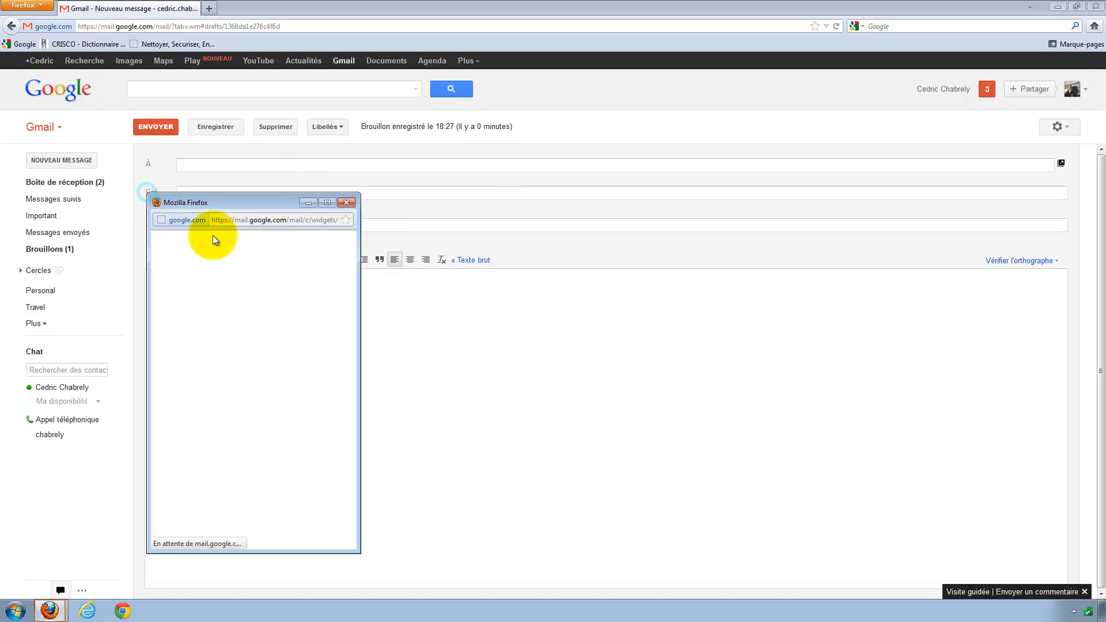
{"action": "left_click", "coordinate": [216, 272]}
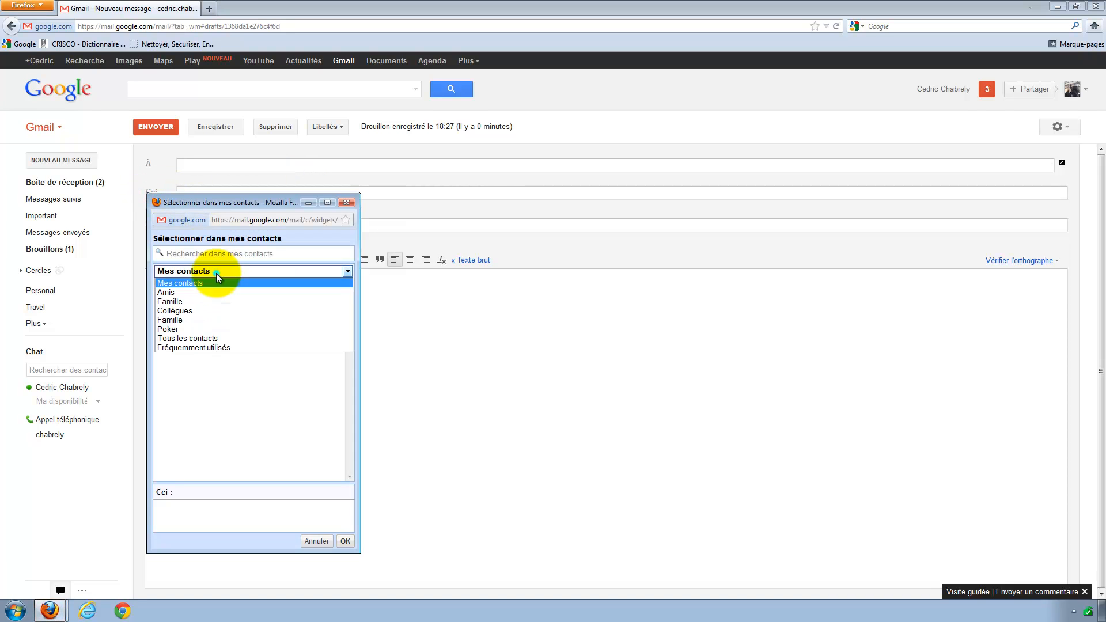
{"action": "left_click", "coordinate": [183, 329]}
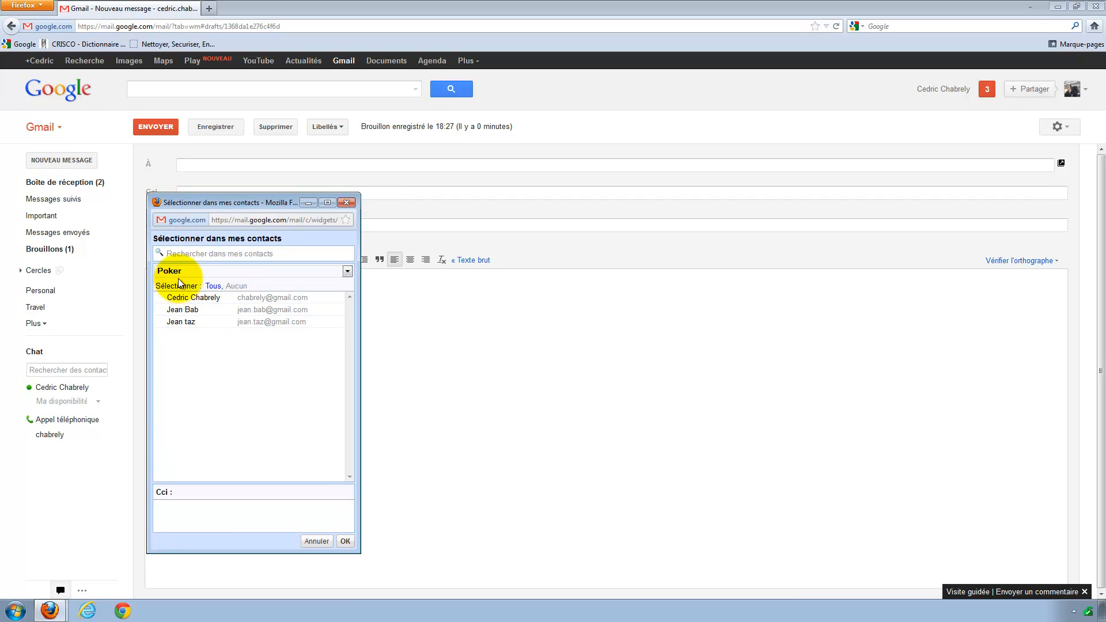
{"action": "left_click", "coordinate": [211, 286]}
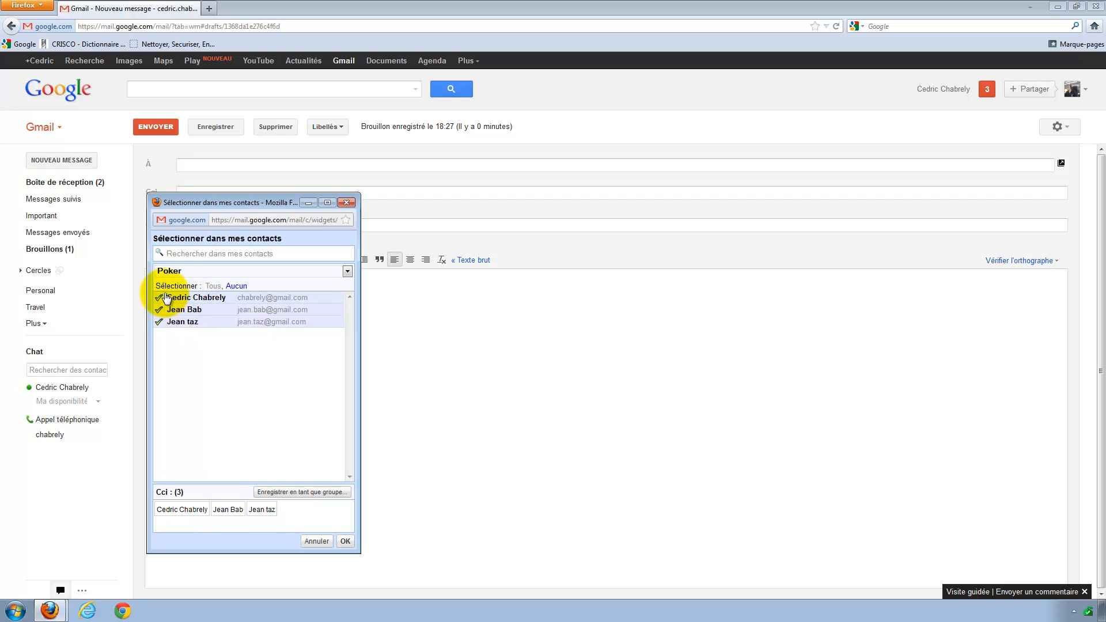
{"action": "left_click", "coordinate": [158, 310]}
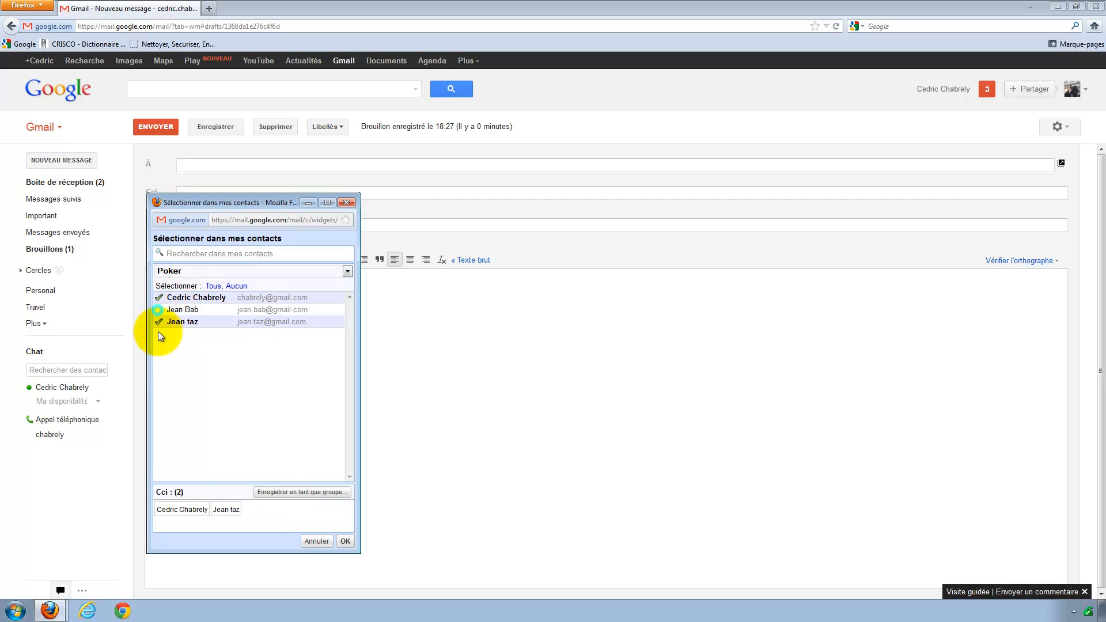
{"action": "left_click", "coordinate": [159, 310]}
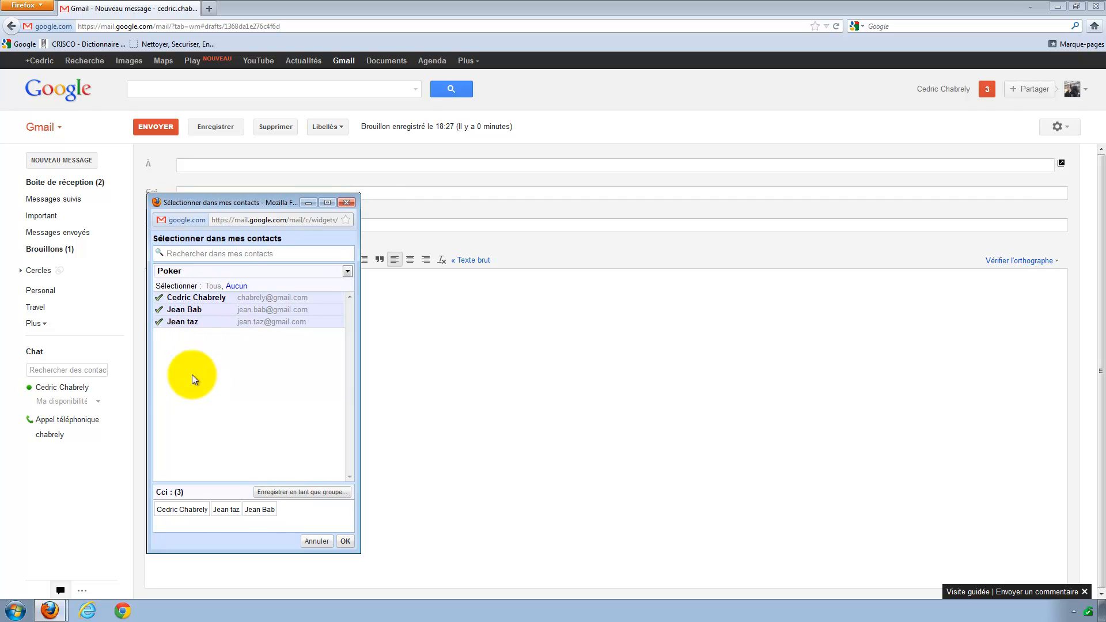
{"action": "left_click", "coordinate": [346, 541]}
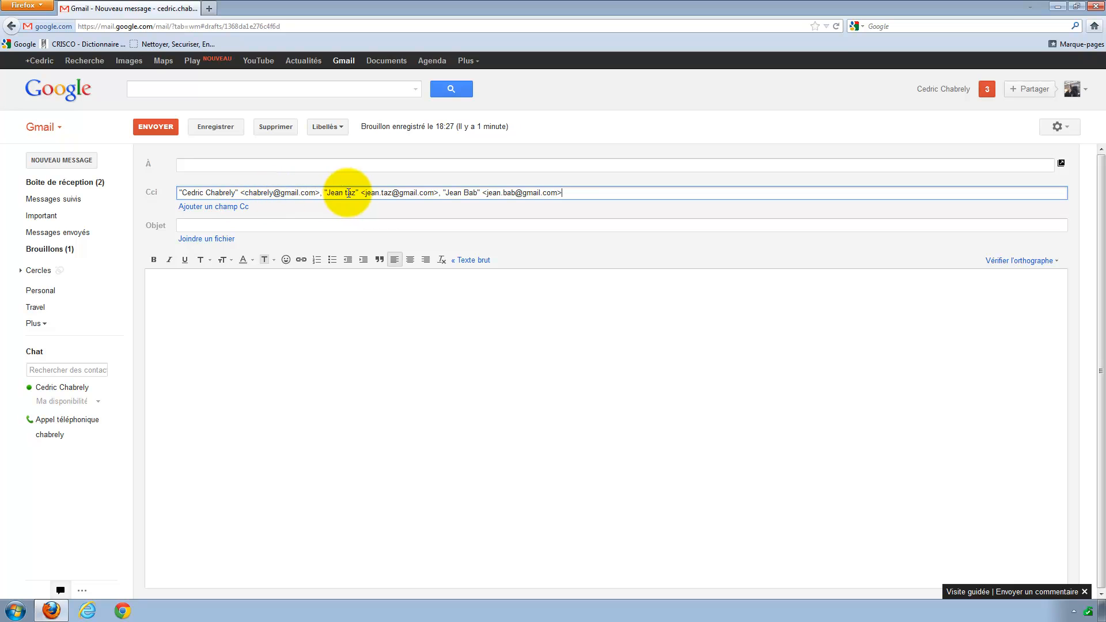
Leave the message with its Cci recipients saved as a draft and return to the inbox.
{"action": "left_click_drag", "start_coordinate": [347, 192], "coordinate": [153, 190]}
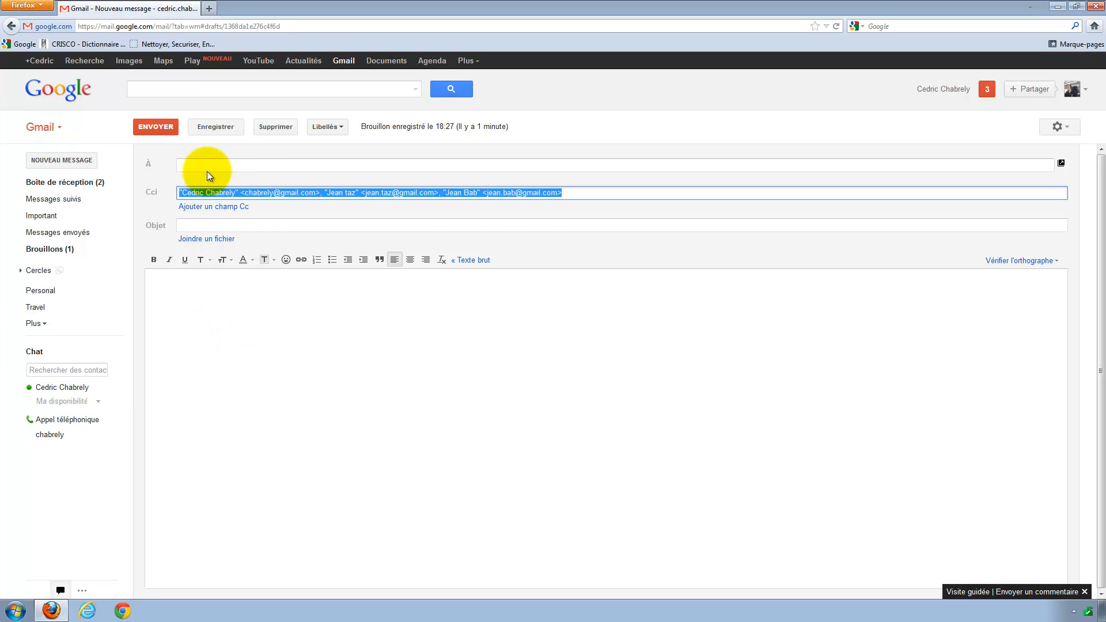
{"action": "left_click", "coordinate": [272, 193]}
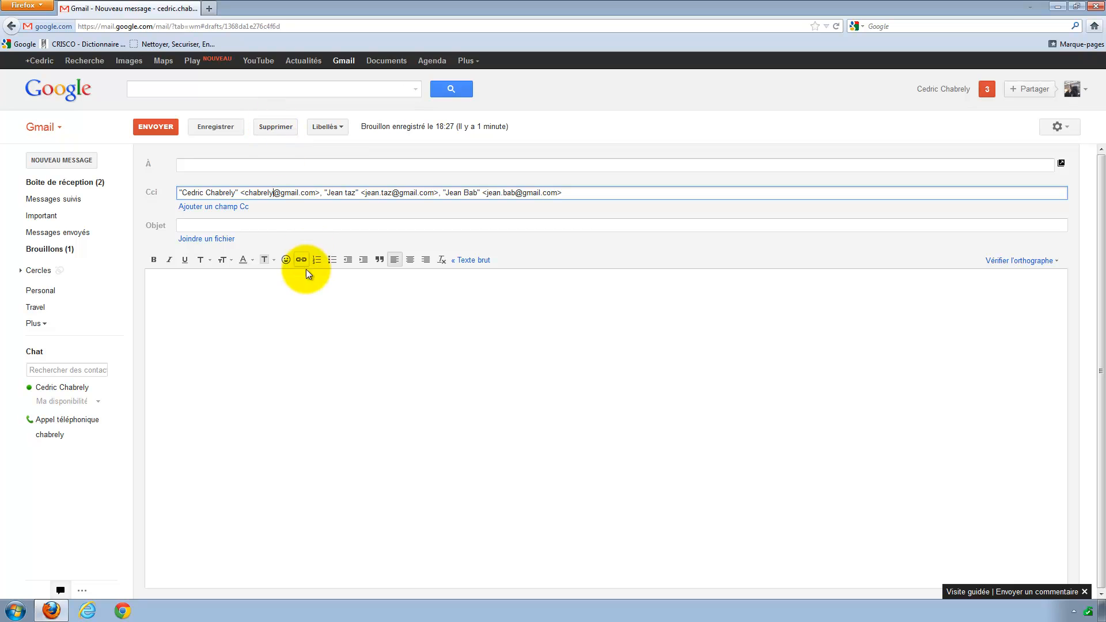
{"action": "left_click", "coordinate": [46, 127]}
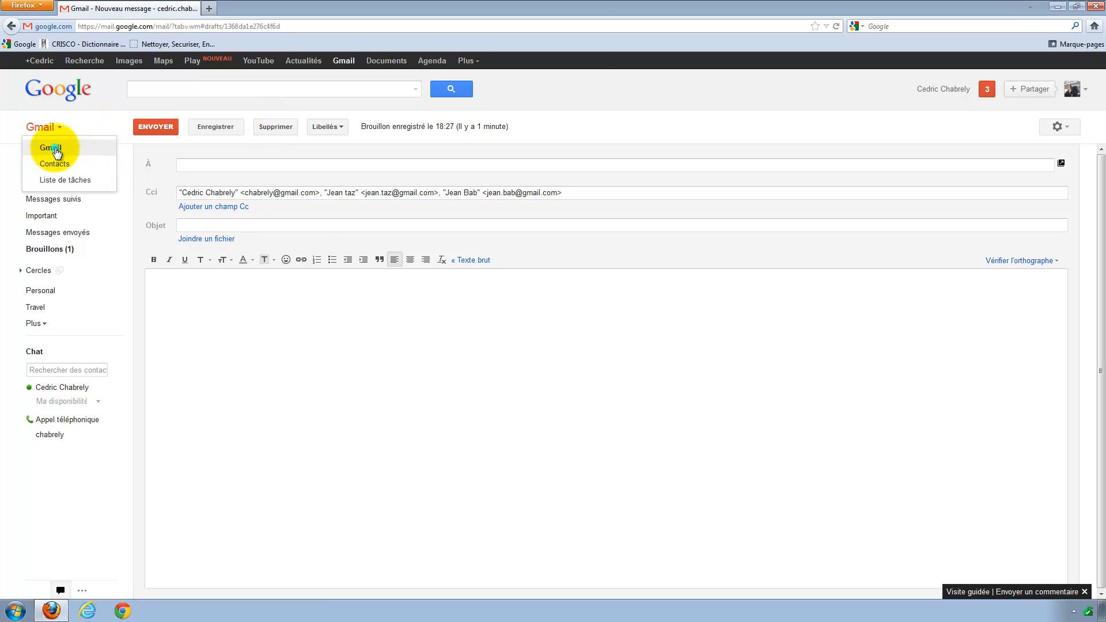
{"action": "left_click", "coordinate": [66, 149]}
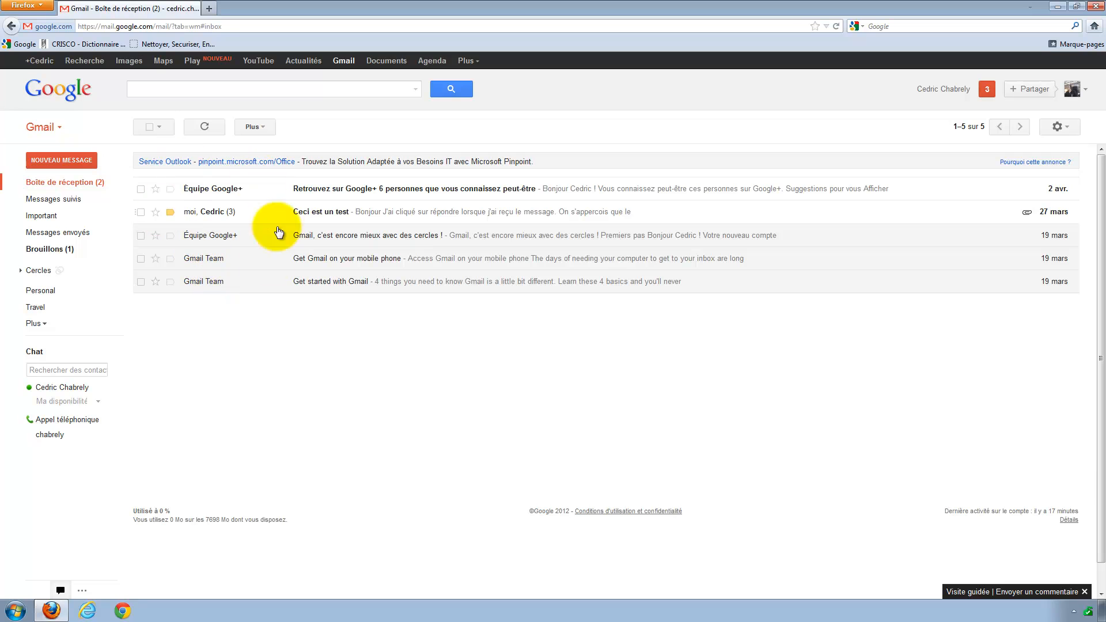
Open the Cci draft from Brouillons, delete it, and return to the inbox.
{"action": "left_click", "coordinate": [48, 250]}
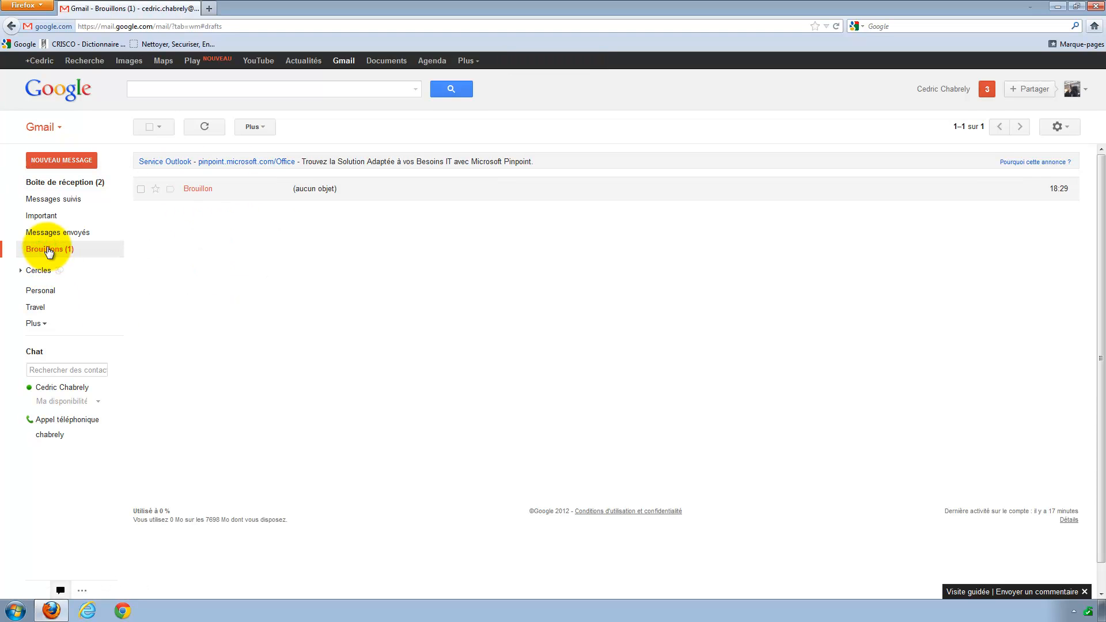
{"action": "left_click", "coordinate": [192, 189]}
{"action": "left_click_drag", "start_coordinate": [182, 191], "coordinate": [234, 337]}
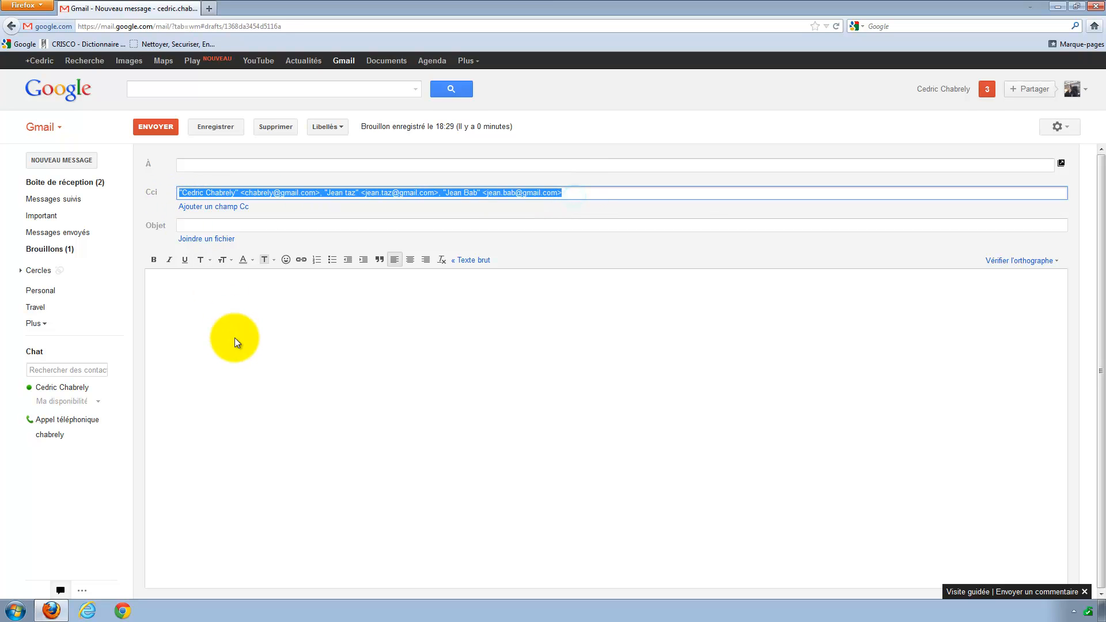
{"action": "left_click", "coordinate": [235, 334]}
{"action": "left_click", "coordinate": [217, 225]}
{"action": "left_click", "coordinate": [206, 314]}
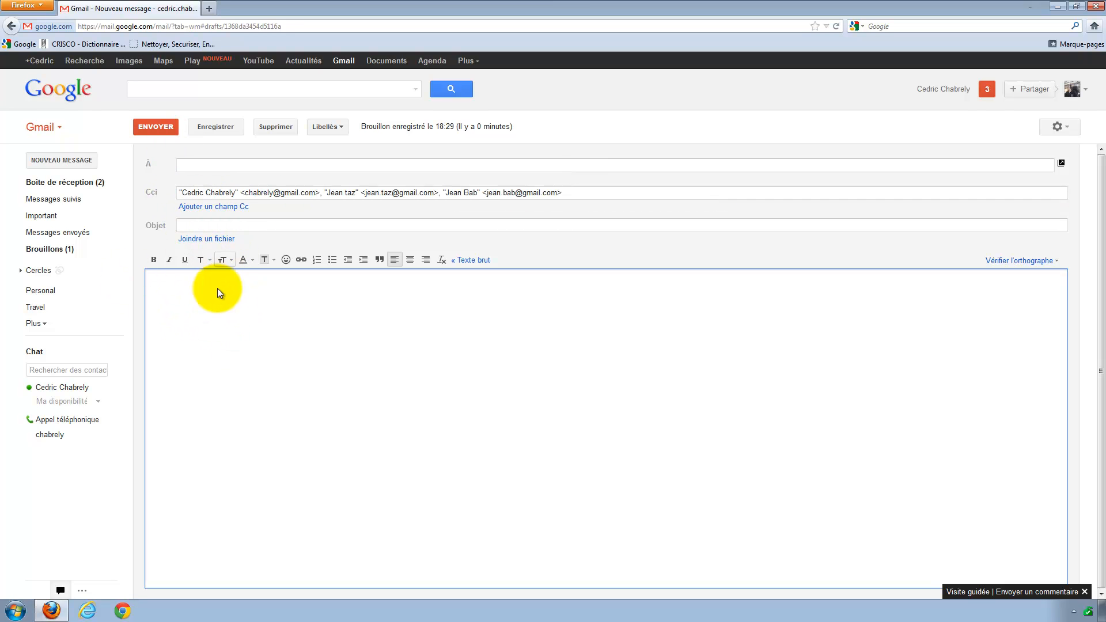
{"action": "left_click", "coordinate": [272, 126]}
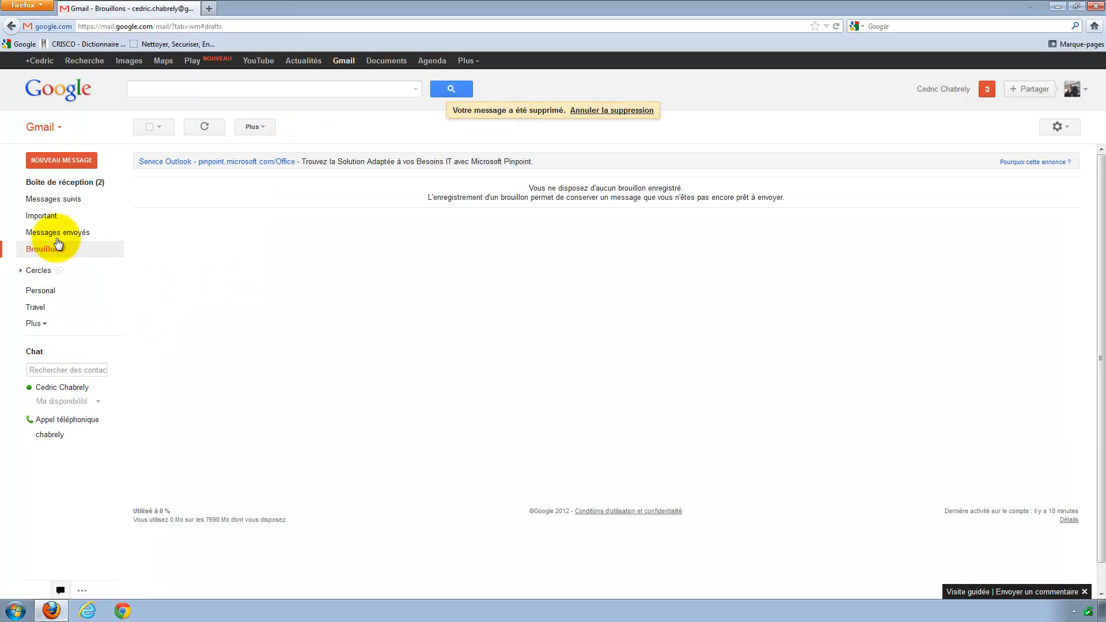
{"action": "left_click", "coordinate": [59, 183]}
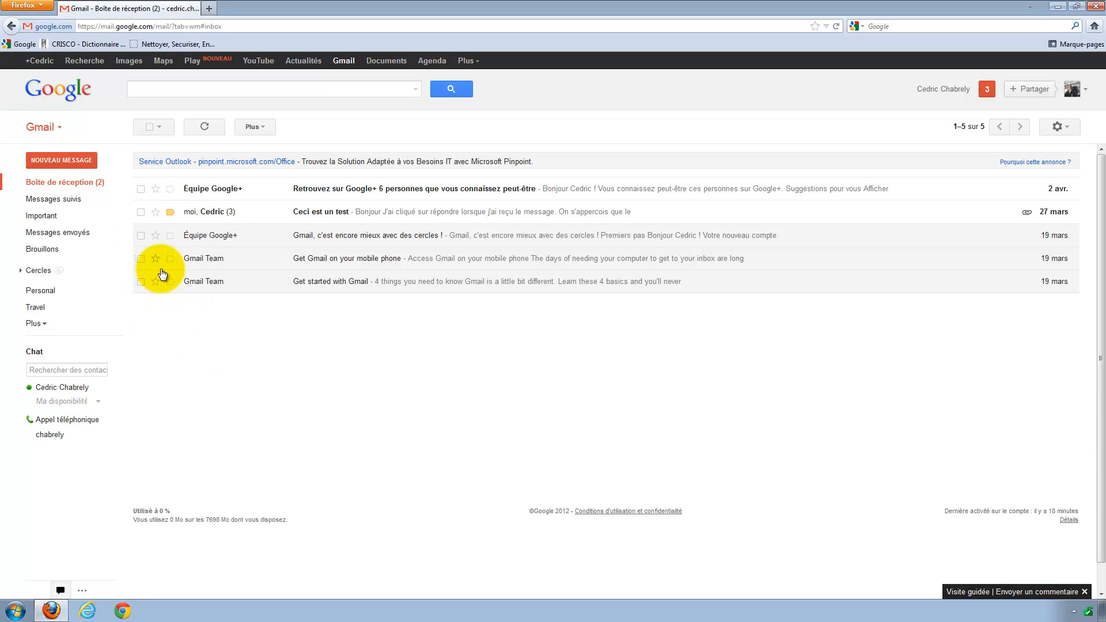
Switch to Google Contacts, uncheck the third contact, and close Firefox.
{"action": "left_click", "coordinate": [60, 129]}
{"action": "left_click", "coordinate": [57, 164]}
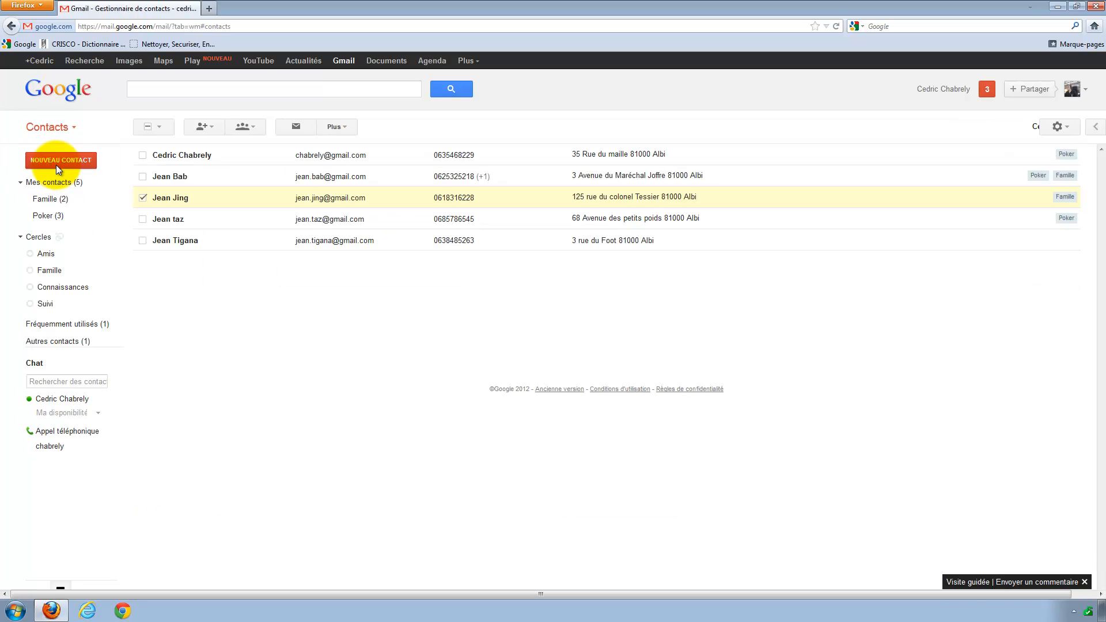
{"action": "left_click", "coordinate": [142, 198]}
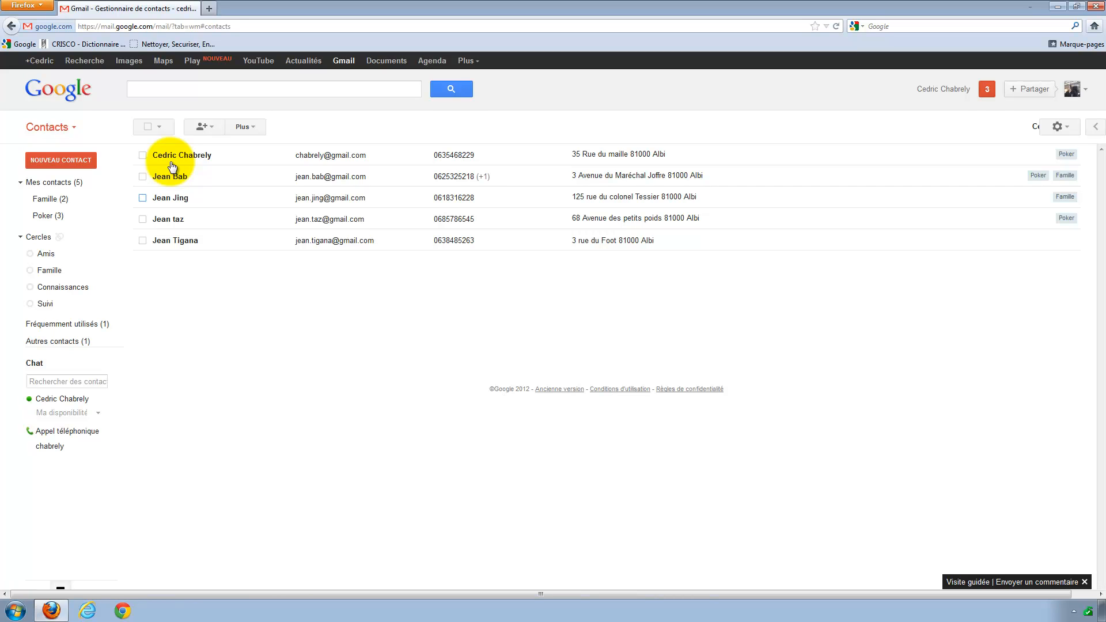
{"action": "left_click", "coordinate": [1094, 6]}
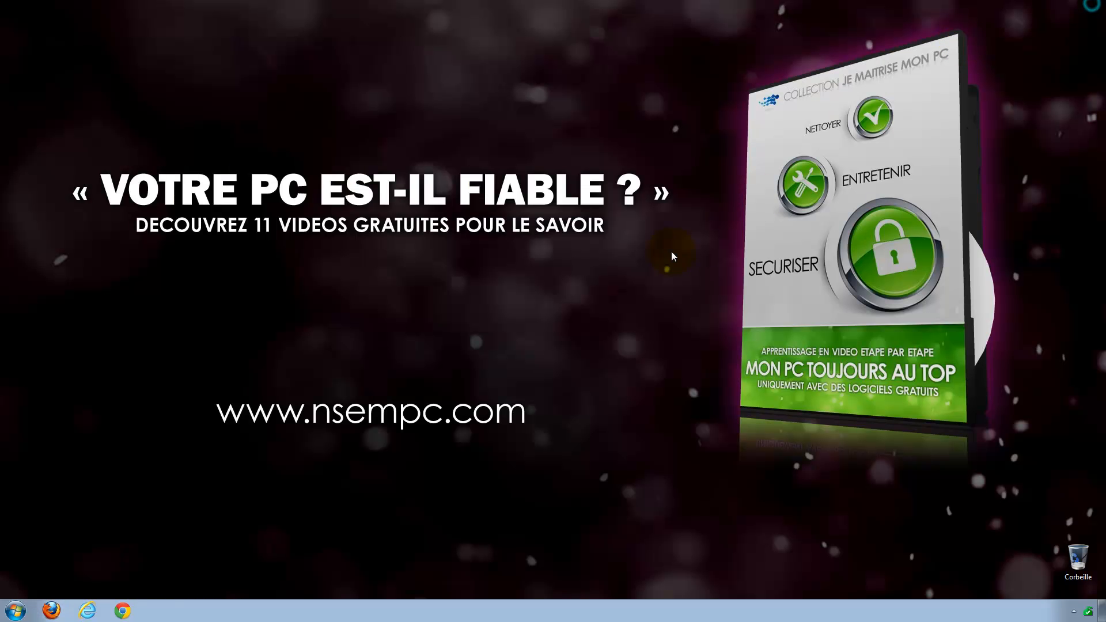